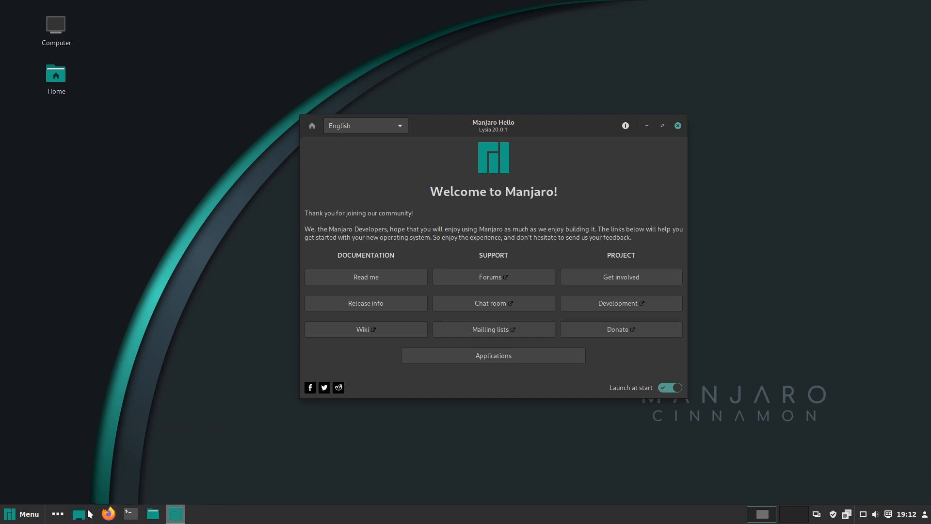
# View the application menu's categories and entries, and dismiss the Manjaro Settings Manager language package notification.
pyautogui.moveTo(176, 517)
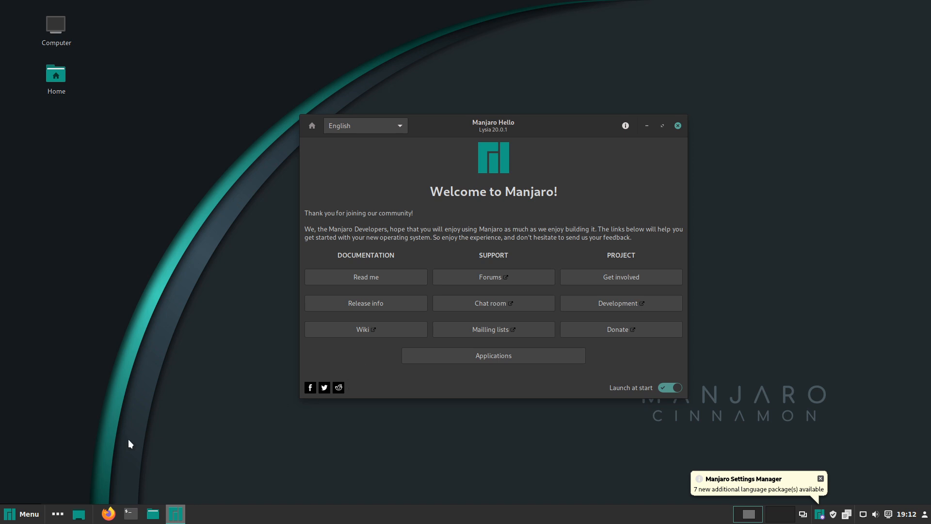
pyautogui.click(21, 513)
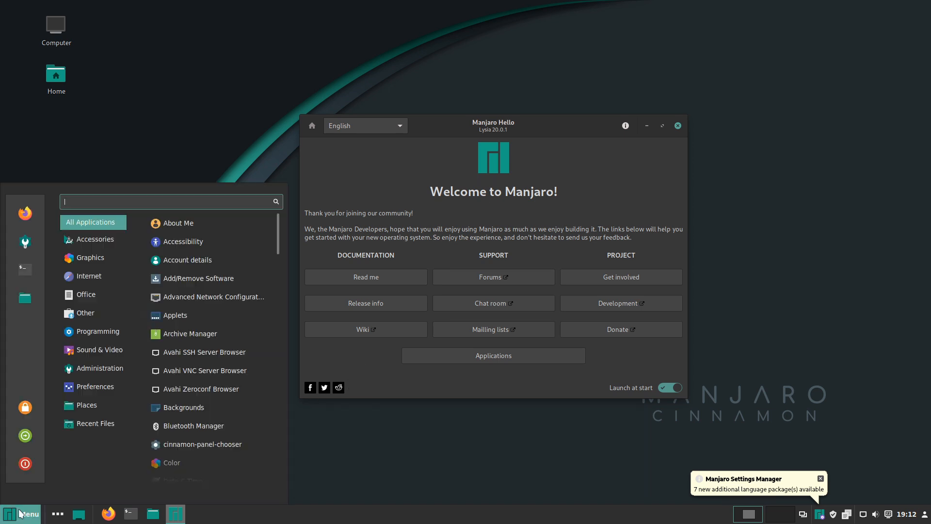
pyautogui.click(494, 485)
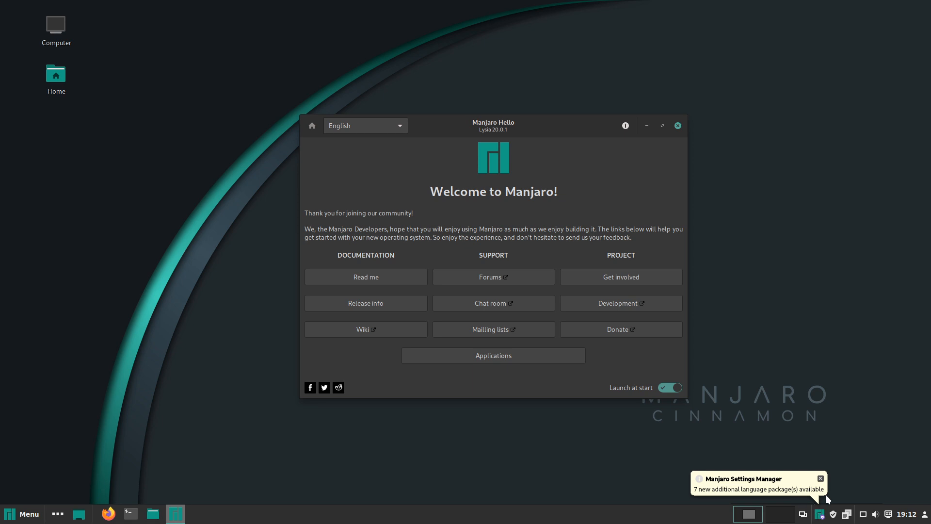
pyautogui.click(821, 479)
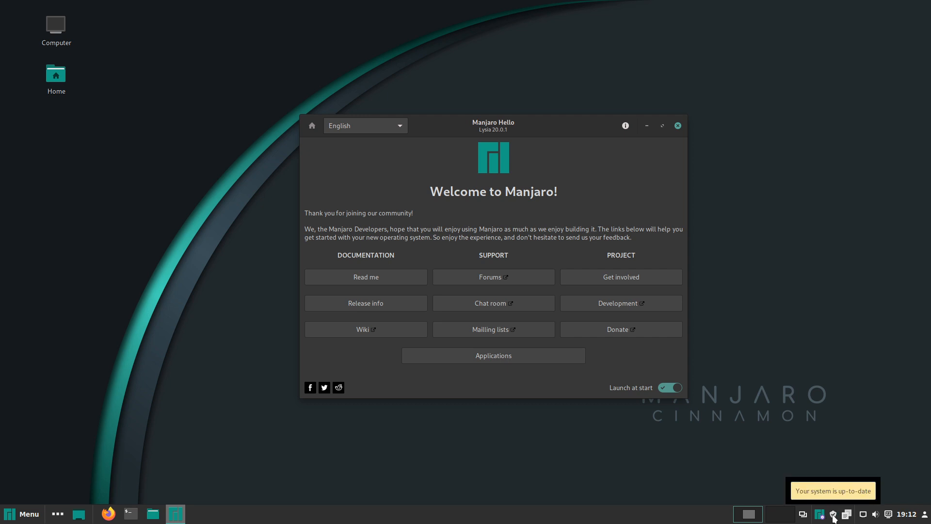
# View the package manager through the update notifier, close it, and look at the Manjaro Settings Manager's tray options.
pyautogui.click(833, 516)
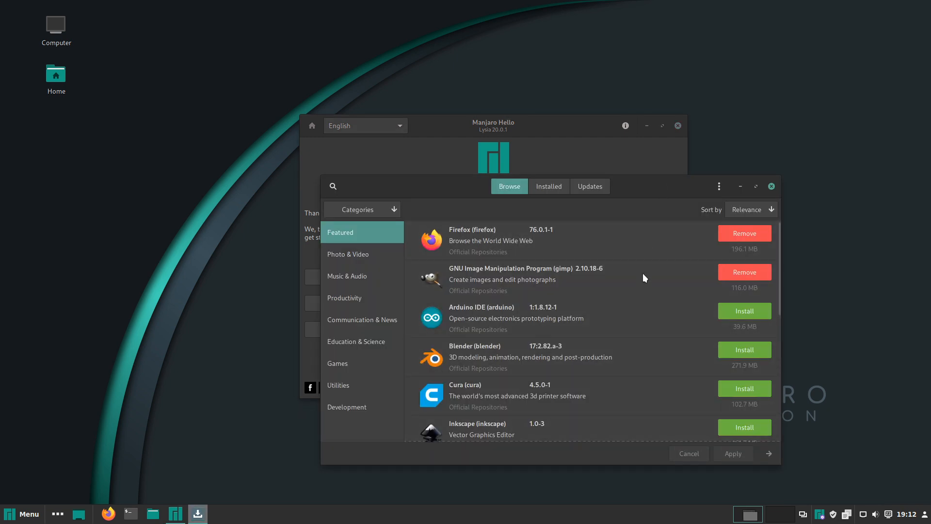
pyautogui.click(771, 188)
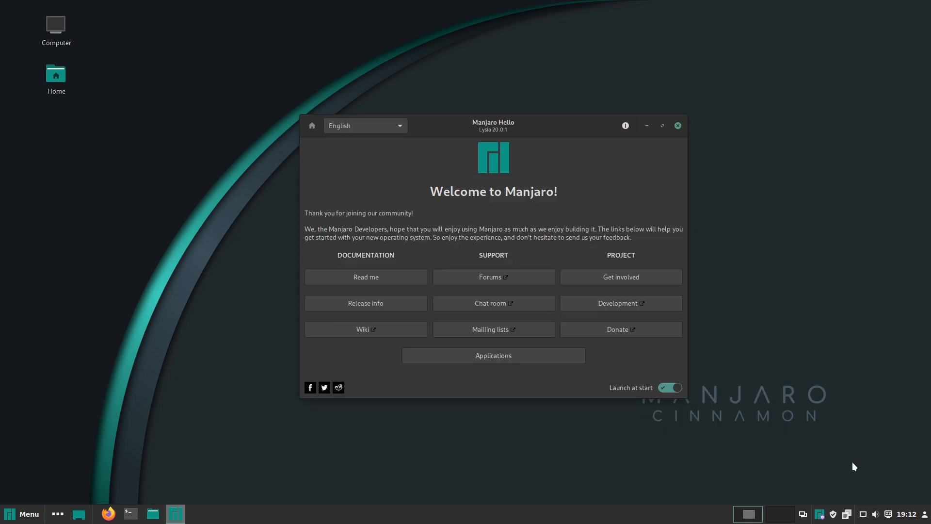
pyautogui.rightClick(819, 515)
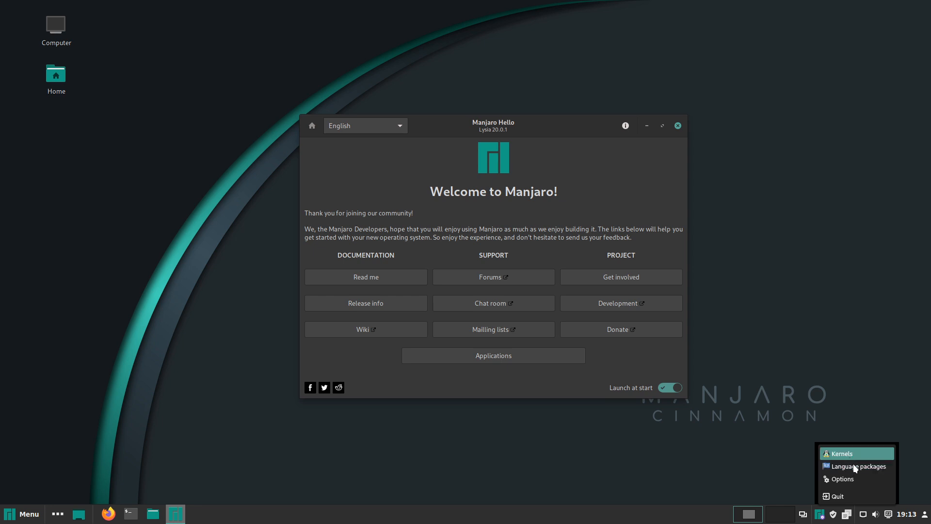
pyautogui.click(797, 412)
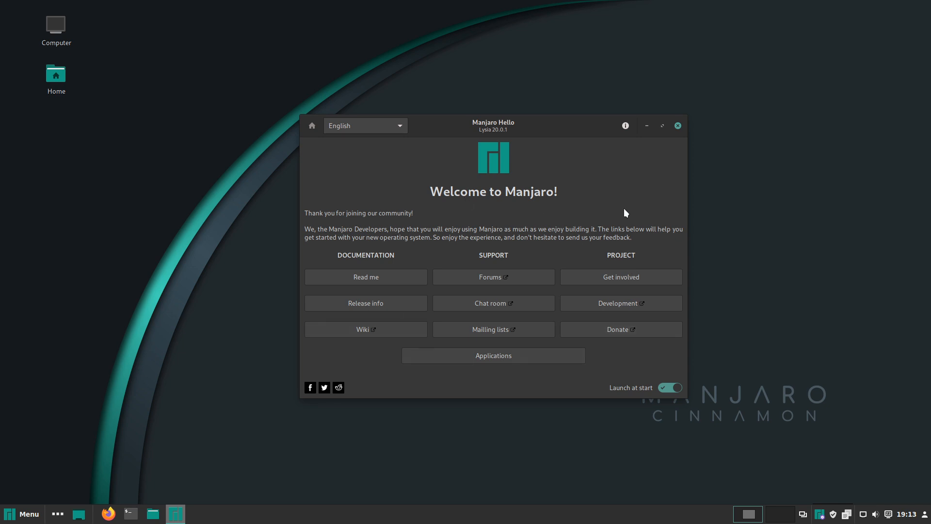
# Look at the Browsers and E-mail groups in Manjaro Hello's application list, and close Manjaro Hello.
pyautogui.click(504, 353)
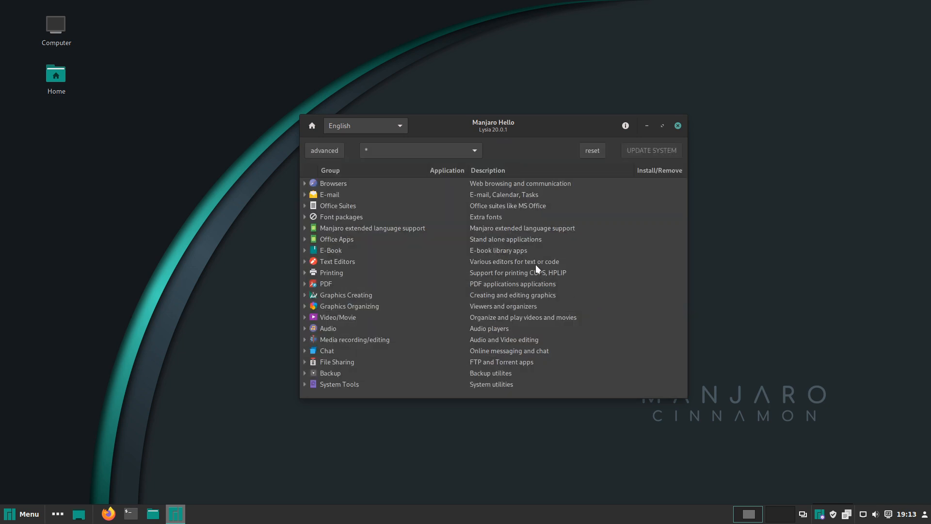
pyautogui.click(304, 184)
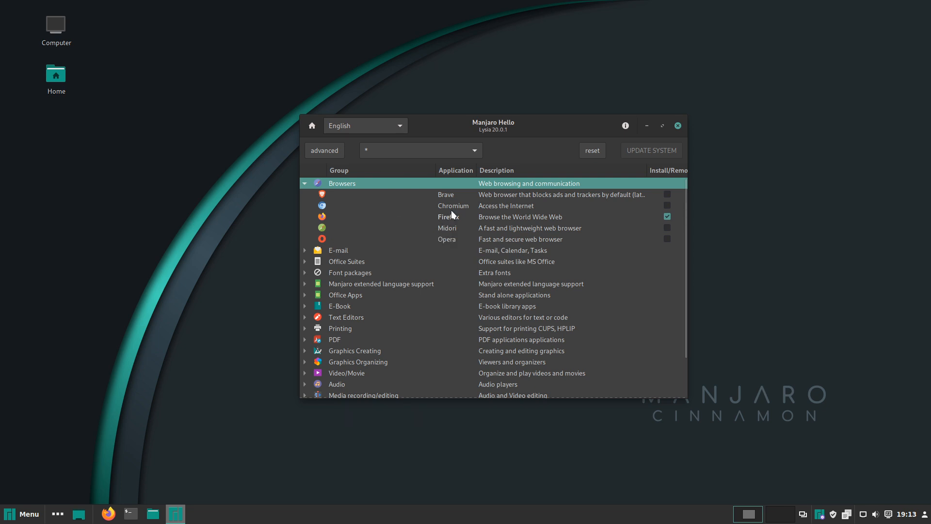
pyautogui.click(305, 183)
pyautogui.click(305, 194)
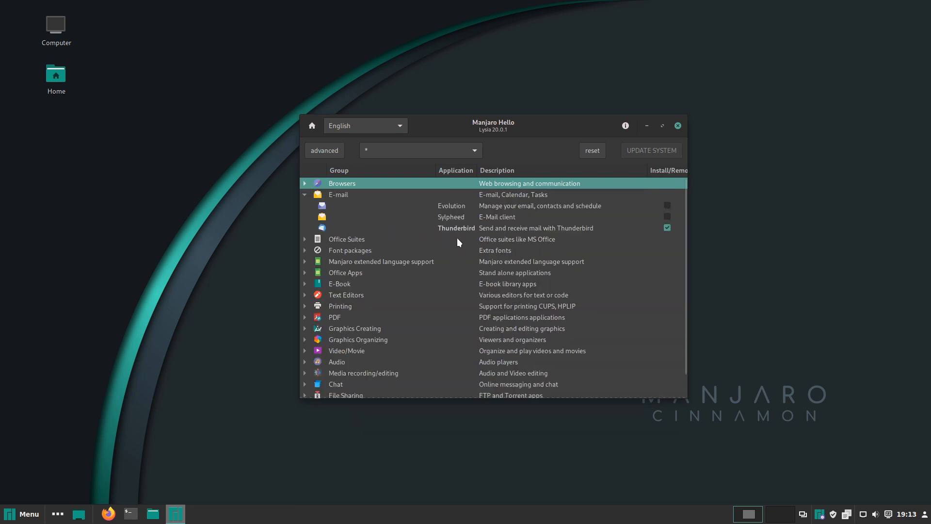
pyautogui.click(303, 194)
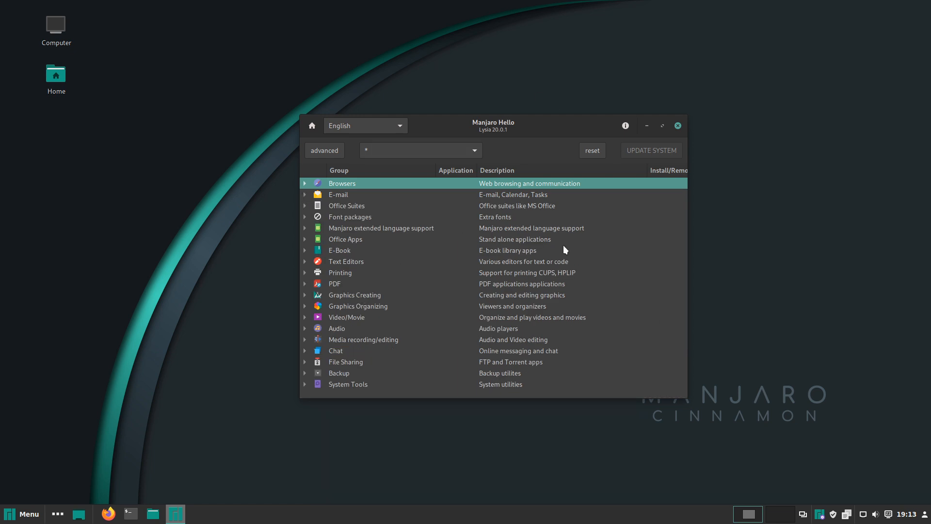
pyautogui.click(678, 125)
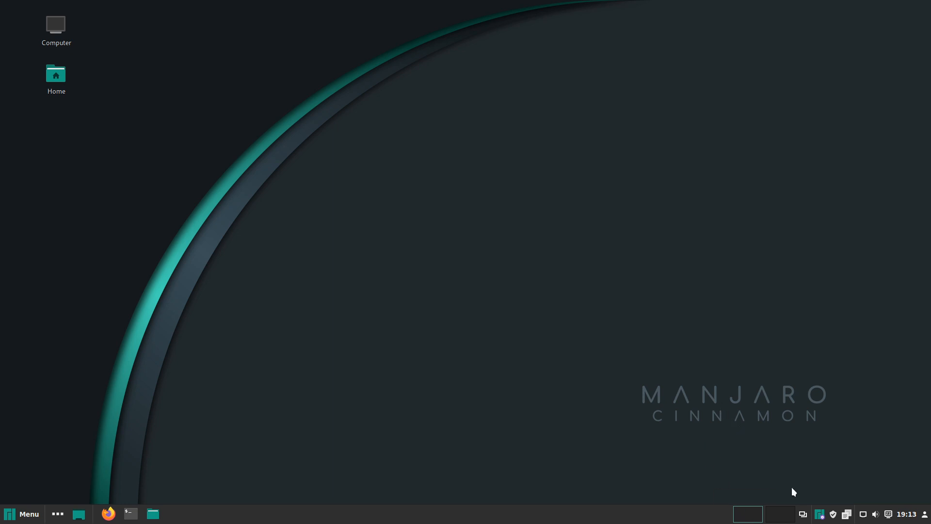
# Run htop in a terminal to check memory and CPU use, and close the terminal.
pyautogui.click(131, 514)
pyautogui.write('htop')
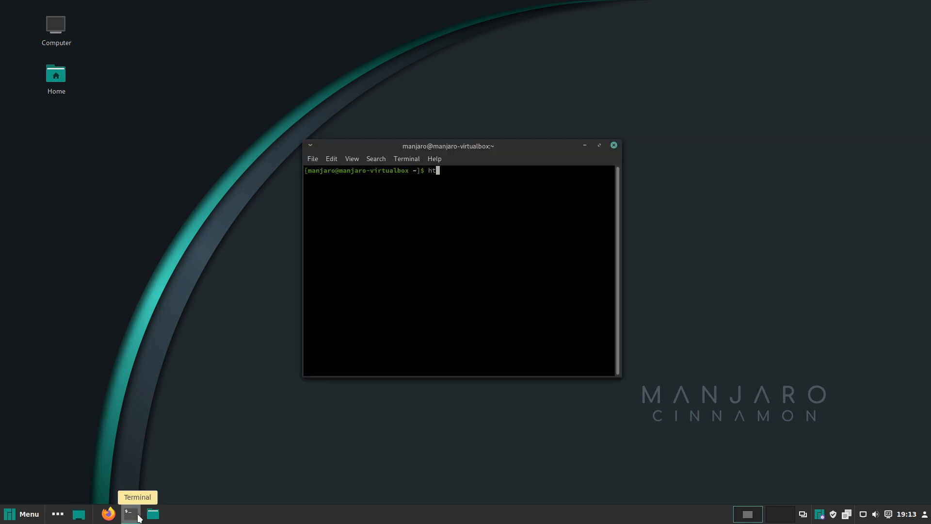
pyautogui.press('Return')
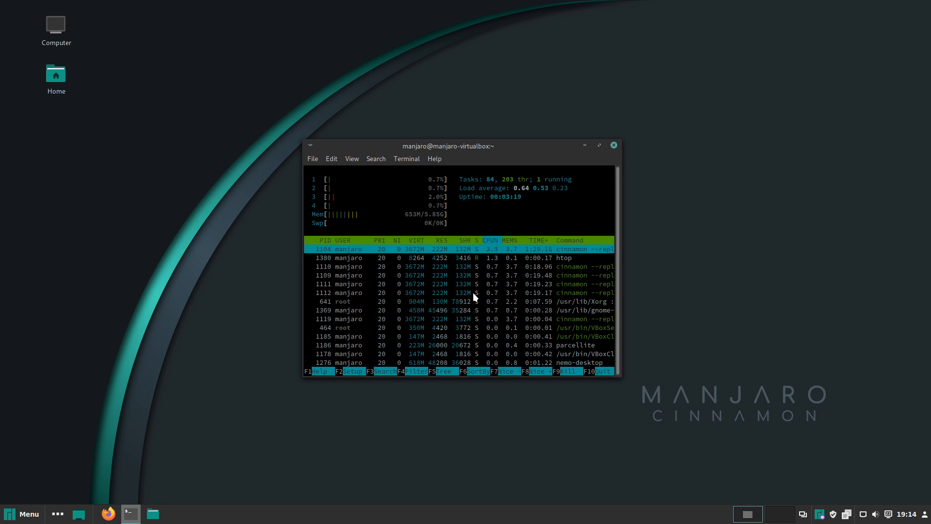
pyautogui.click(614, 145)
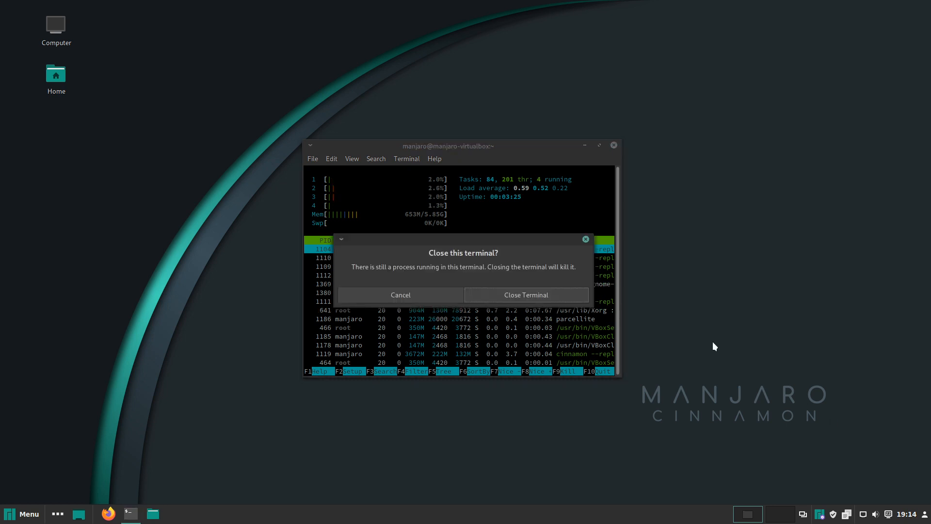
pyautogui.click(557, 294)
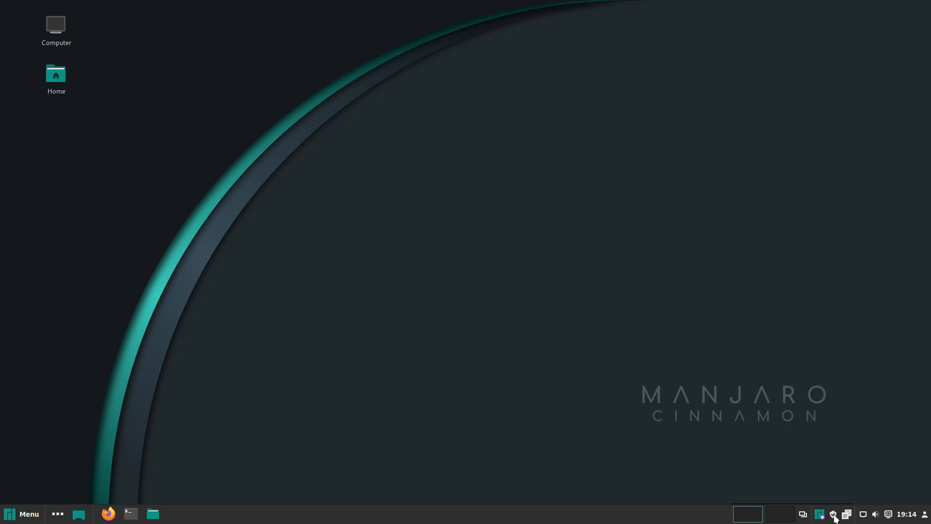
# Open the package manager, move its window toward the centre of the desktop, and look at its Updates, Installed and Browse views.
pyautogui.moveTo(834, 519)
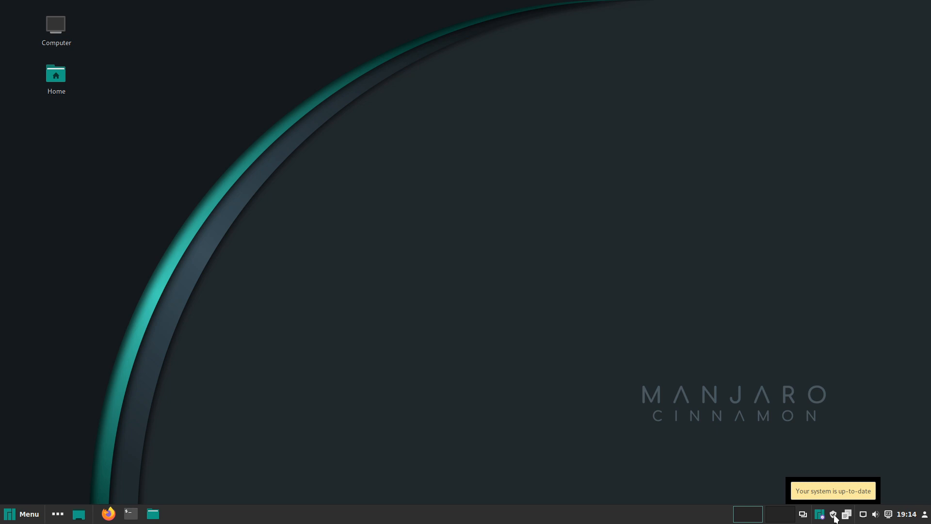
pyautogui.rightClick(834, 518)
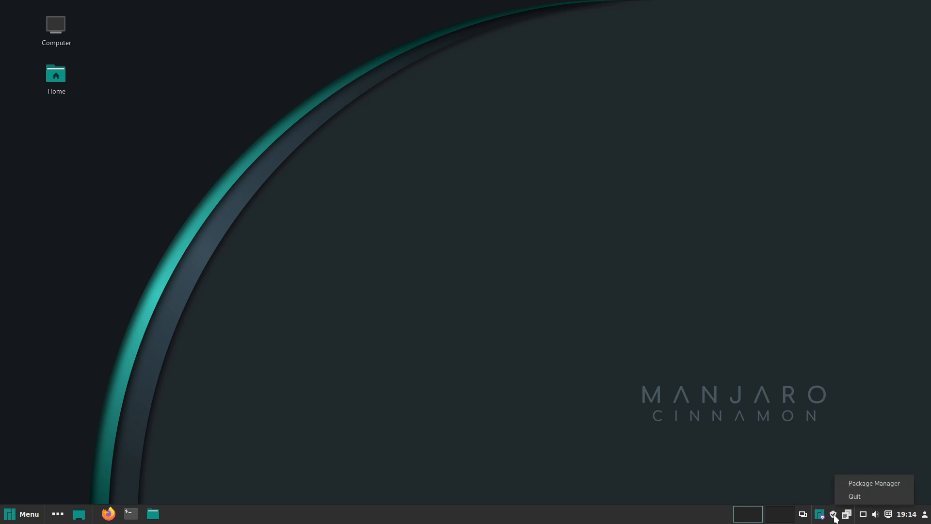
pyautogui.click(865, 482)
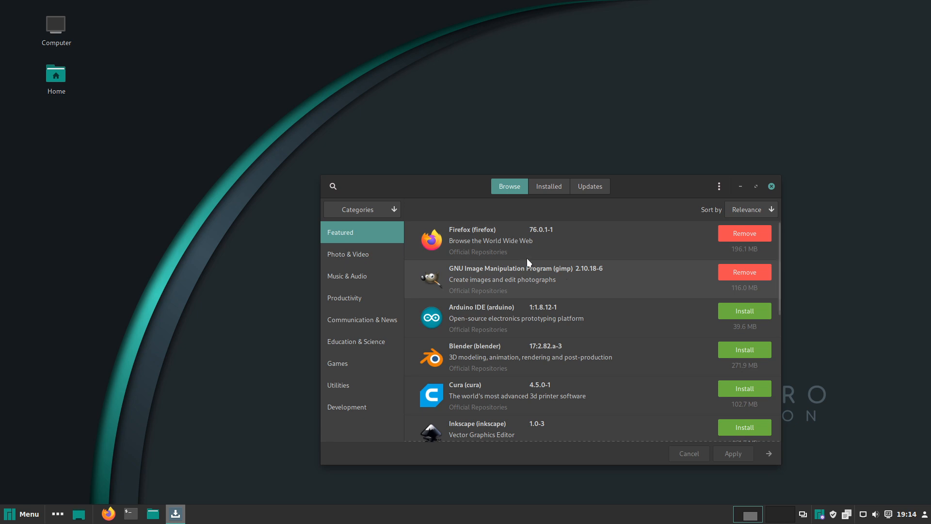
pyautogui.moveTo(640, 191); pyautogui.dragTo(567, 79)
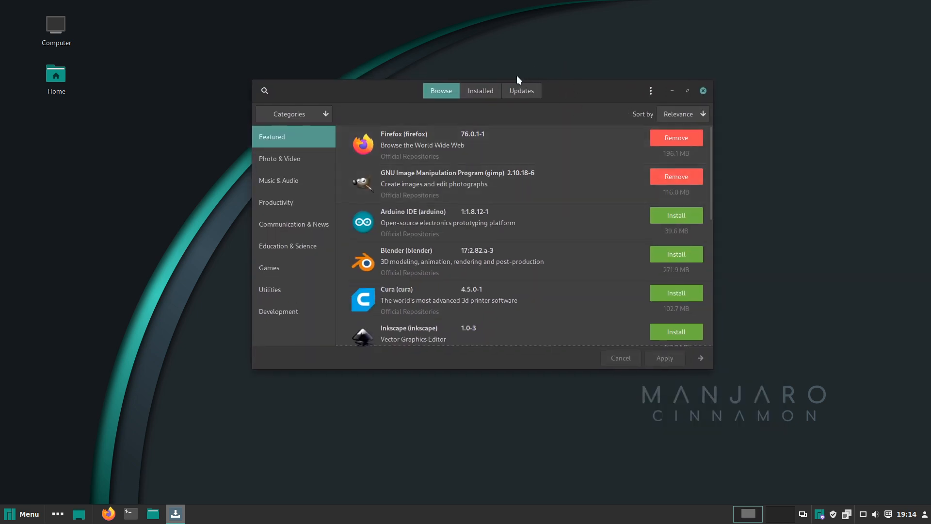
pyautogui.click(521, 91)
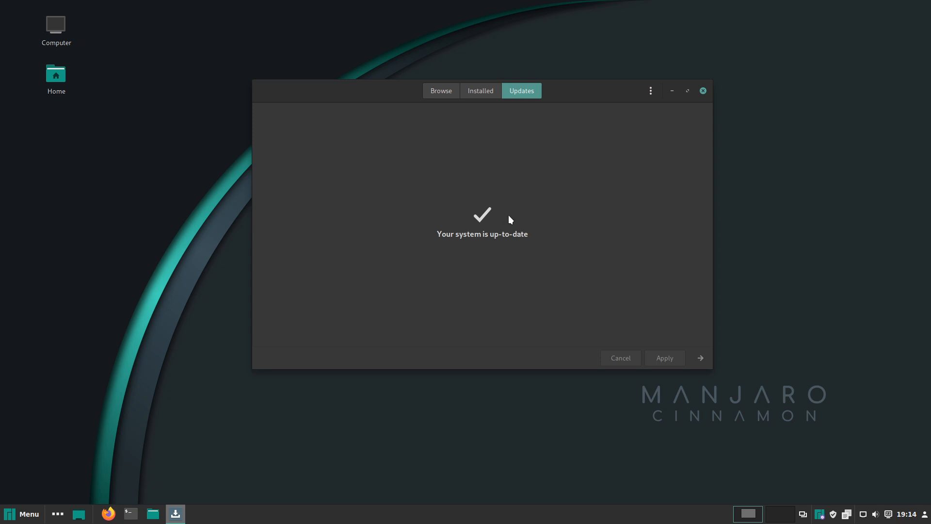
pyautogui.click(486, 91)
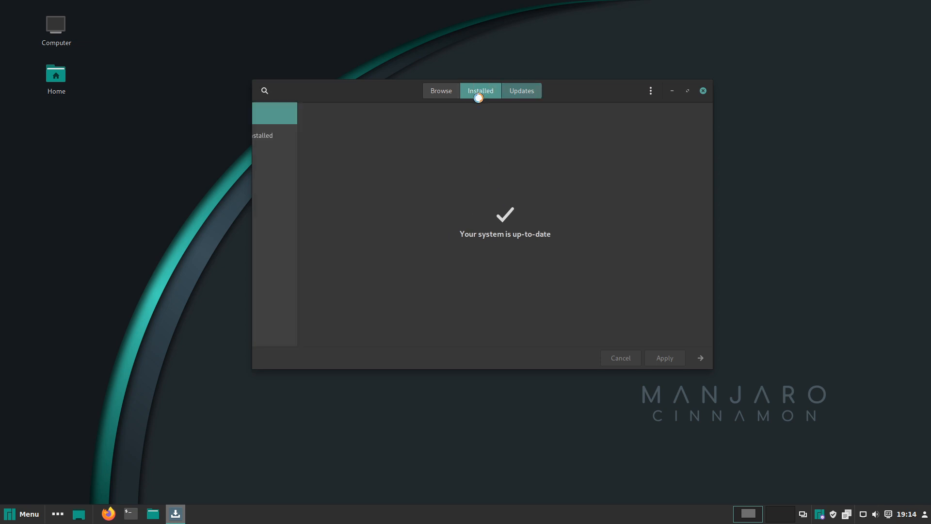
pyautogui.click(441, 90)
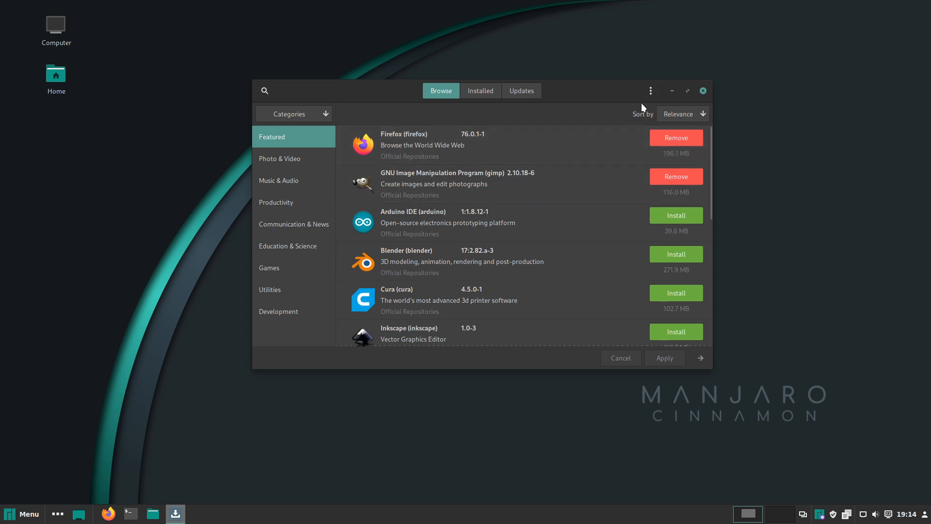
# Open the package manager's preferences, authenticating with the account password.
pyautogui.click(651, 91)
pyautogui.click(647, 163)
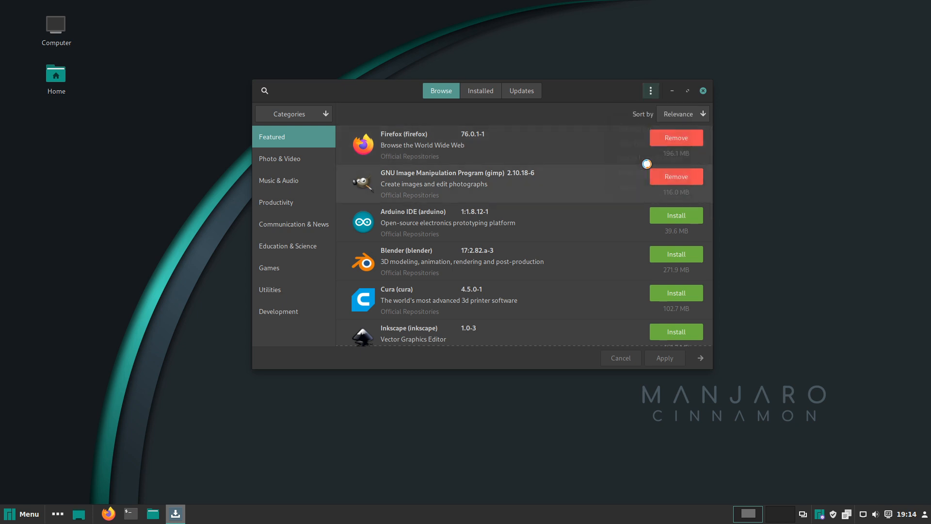
pyautogui.write('***')
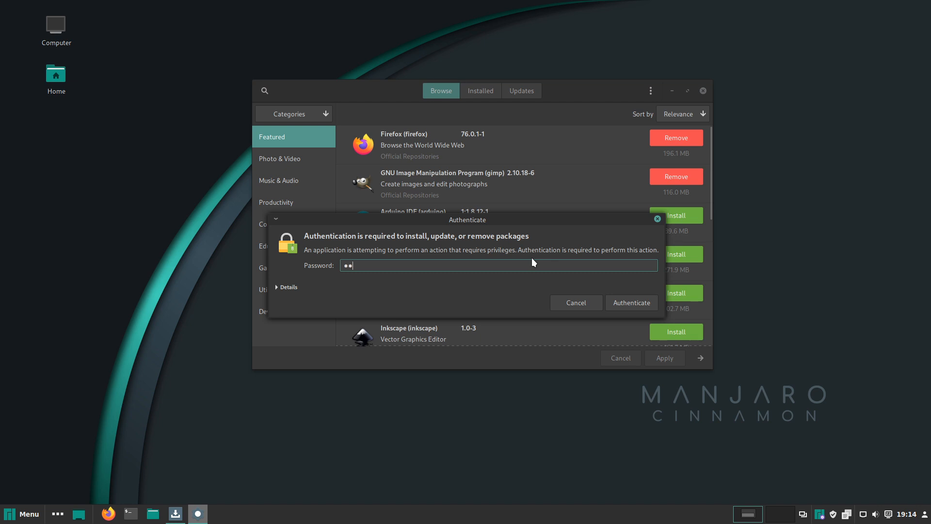
pyautogui.press('Return')
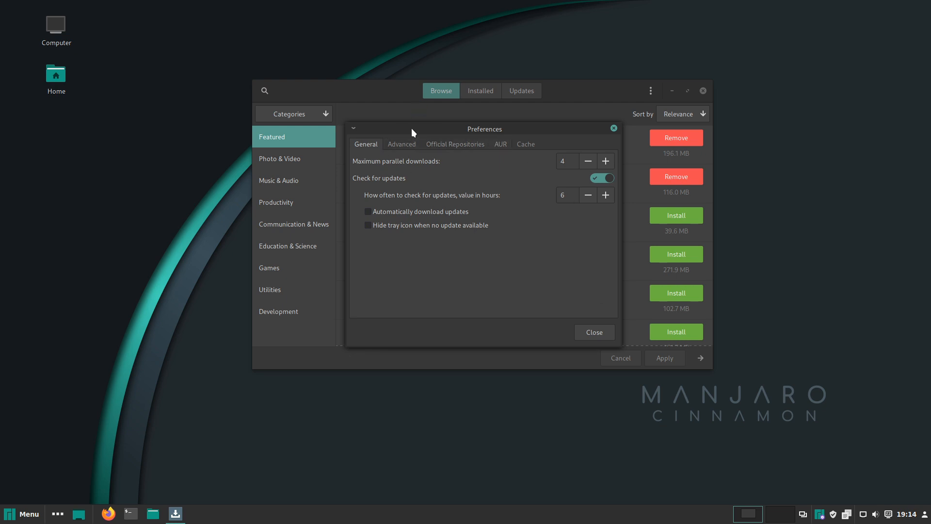
# Review the Advanced, Official Repositories, AUR and Cache preferences, and close the preferences.
pyautogui.click(402, 144)
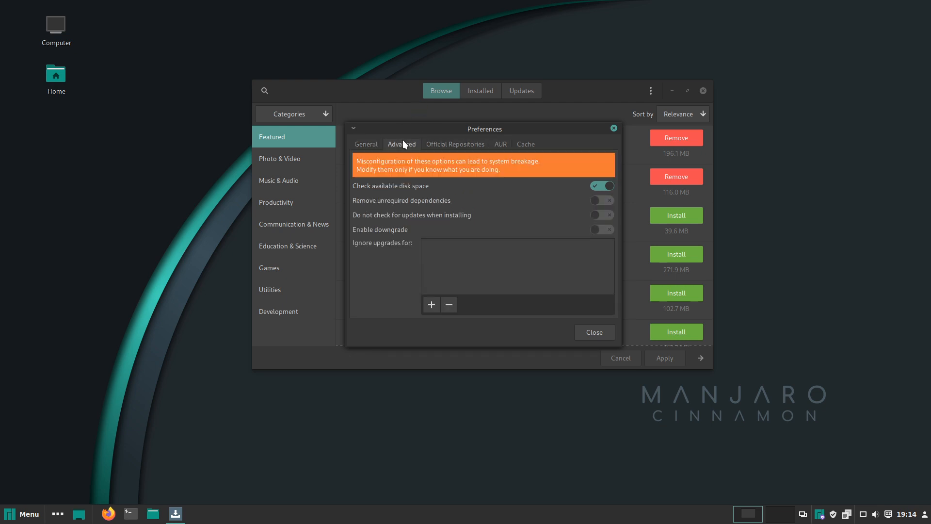
pyautogui.click(442, 143)
pyautogui.click(500, 144)
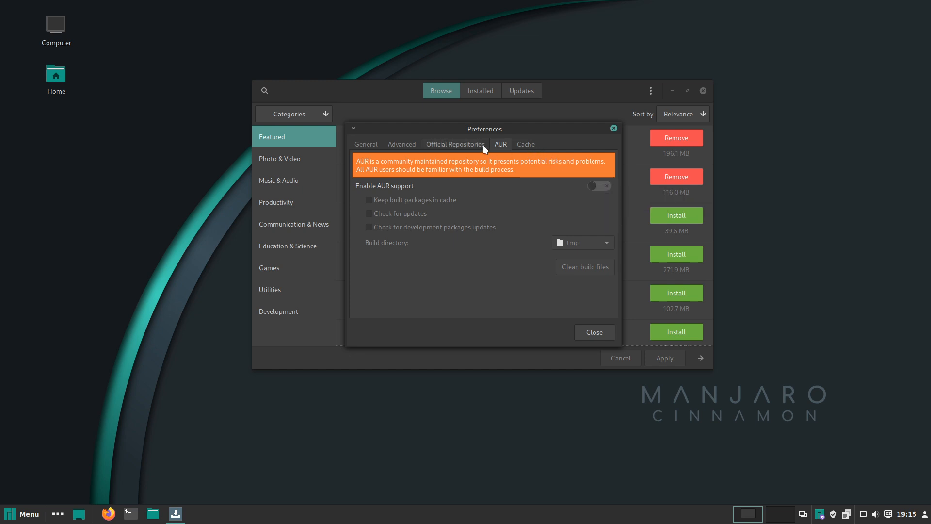
pyautogui.click(518, 145)
pyautogui.click(470, 145)
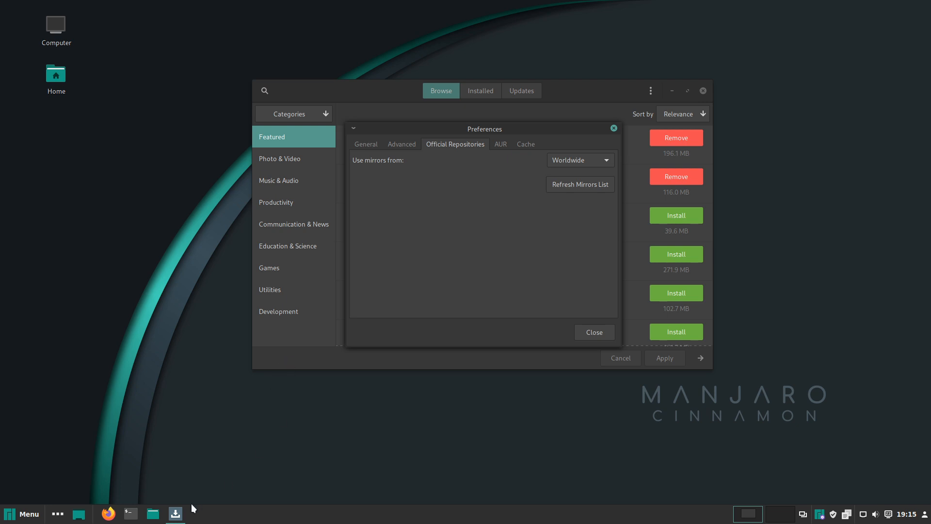
pyautogui.click(613, 128)
# Search the package manager for "gimp".
pyautogui.click(264, 91)
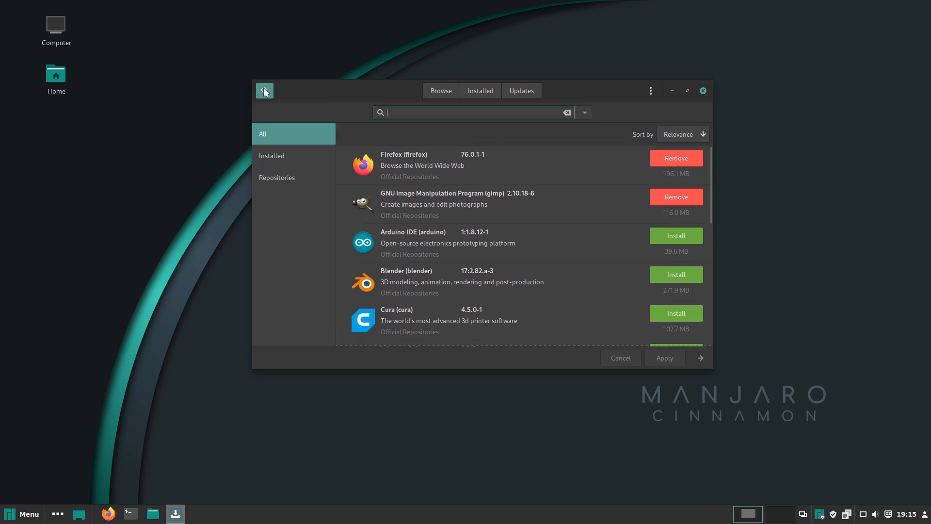
pyautogui.write('gimp')
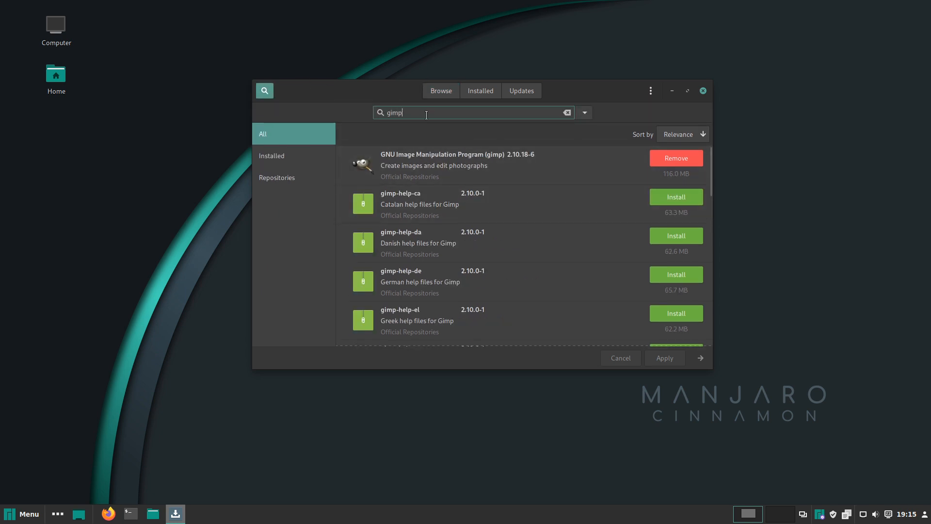
# Search for "kdenlive" instead and read the Kdenlive package details down to its licence, repository and build information.
pyautogui.moveTo(426, 114); pyautogui.dragTo(291, 93)
pyautogui.write('kdenlive')
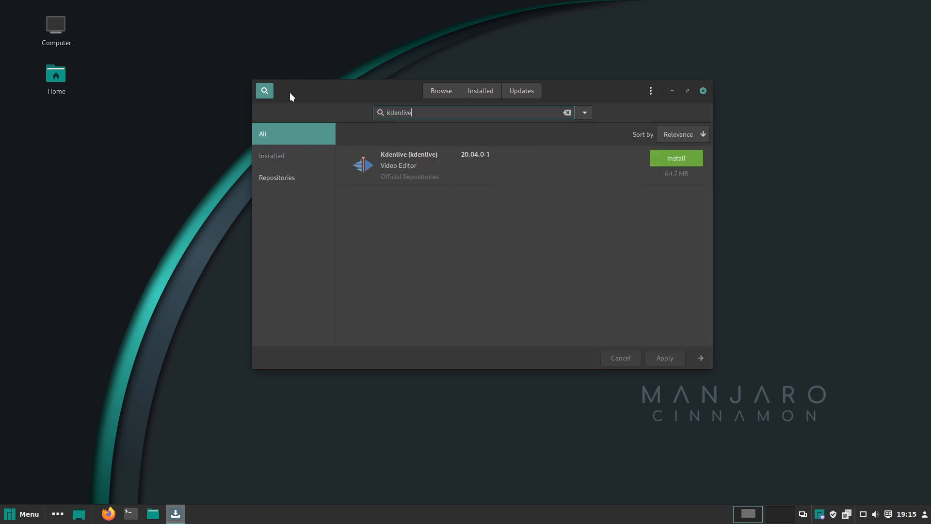
pyautogui.click(443, 162)
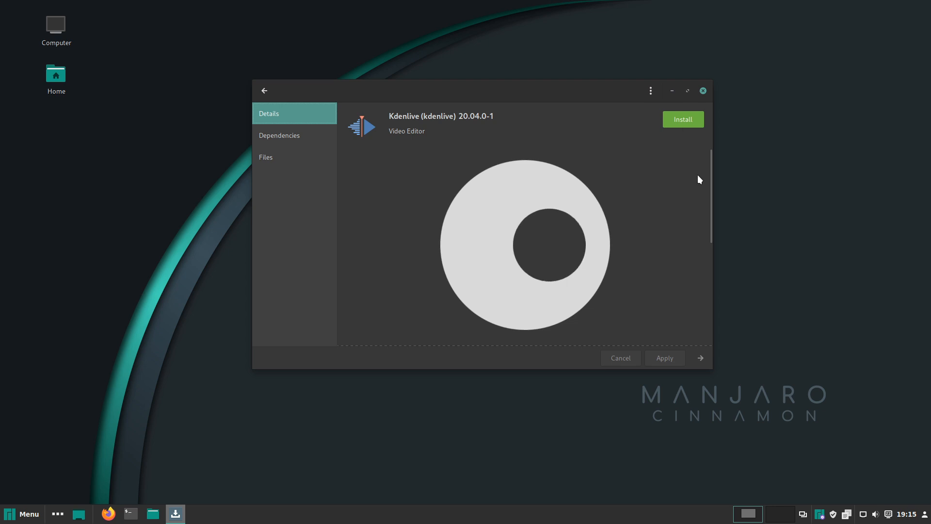
pyautogui.moveTo(711, 198); pyautogui.dragTo(712, 310)
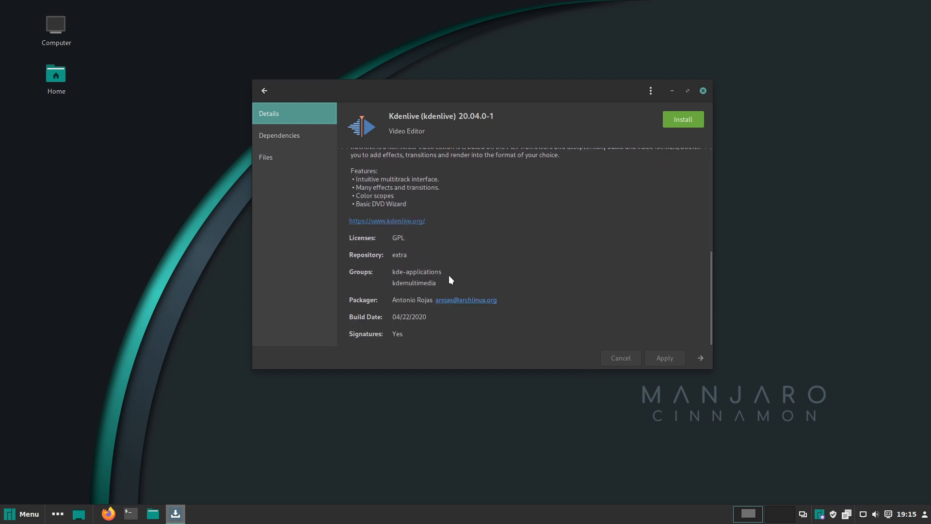
# Leave the Kdenlive package details and close the package manager.
pyautogui.click(265, 90)
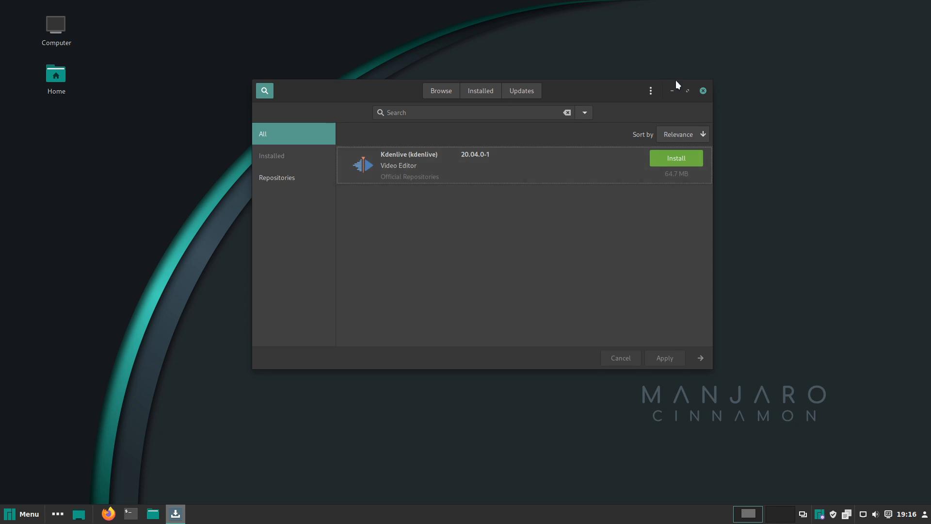
pyautogui.click(704, 92)
pyautogui.click(9, 514)
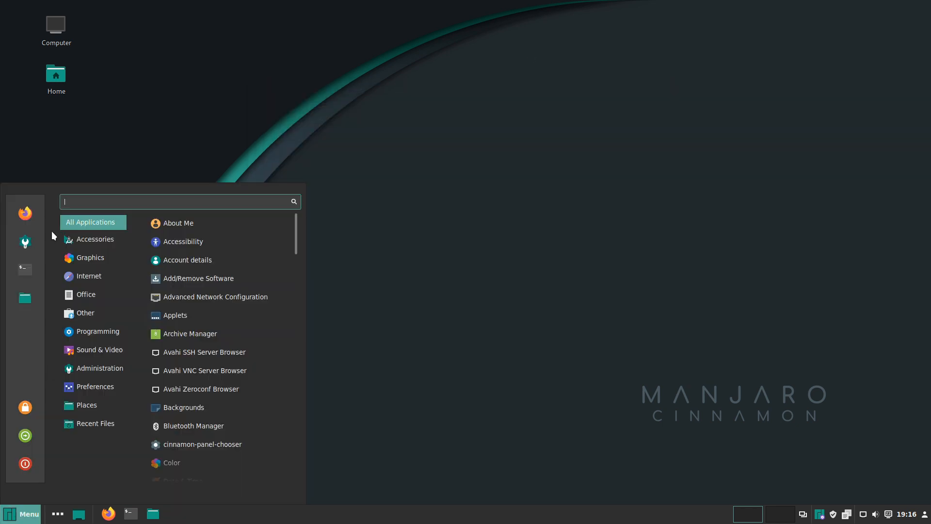
pyautogui.click(456, 274)
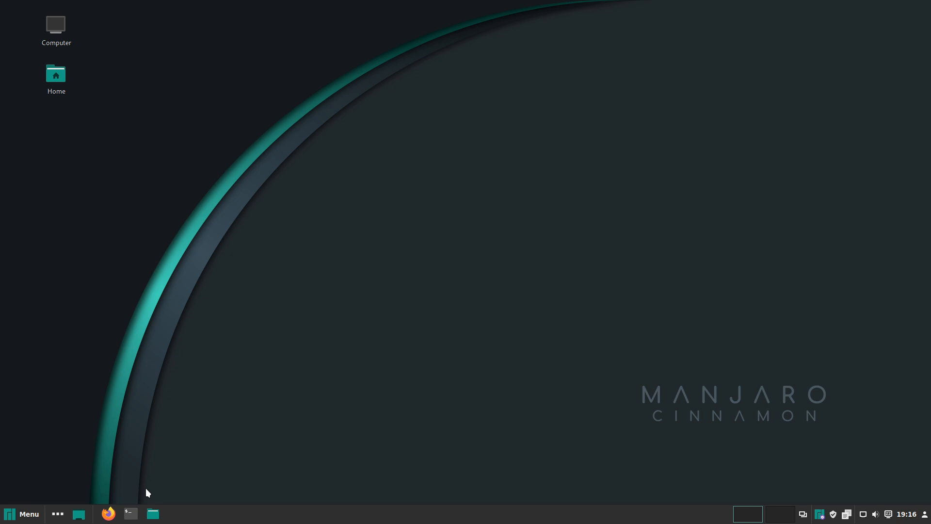
# Launch Firefox, and start GNU Image Manipulation Program from the Graphics applications.
pyautogui.click(108, 513)
pyautogui.click(7, 513)
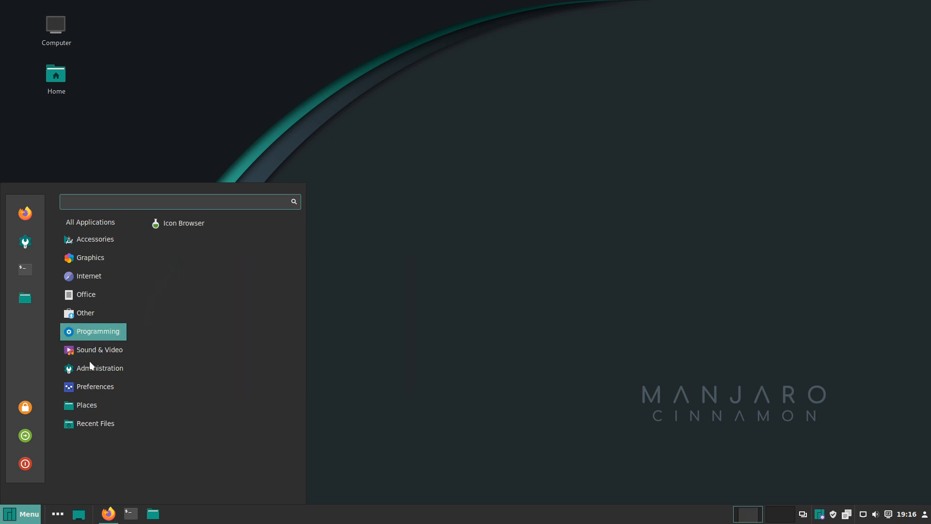
pyautogui.moveTo(89, 371)
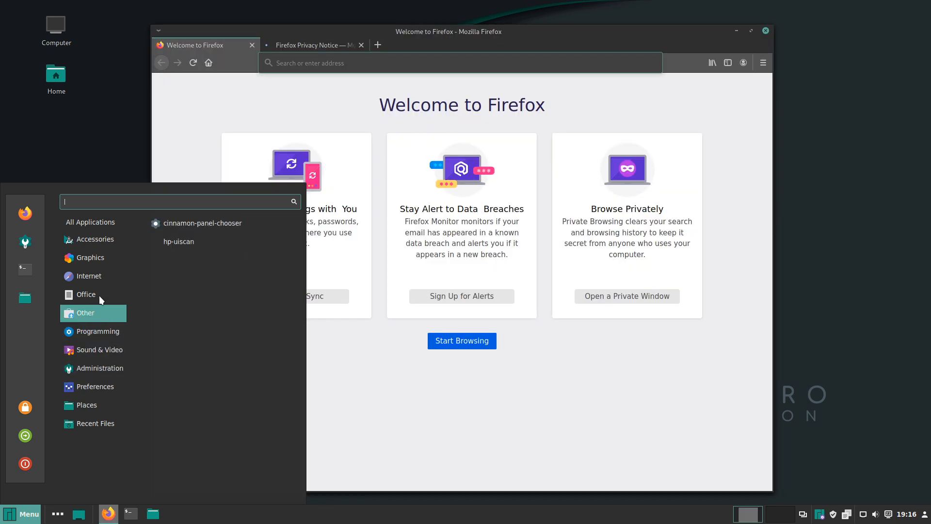
pyautogui.moveTo(96, 256)
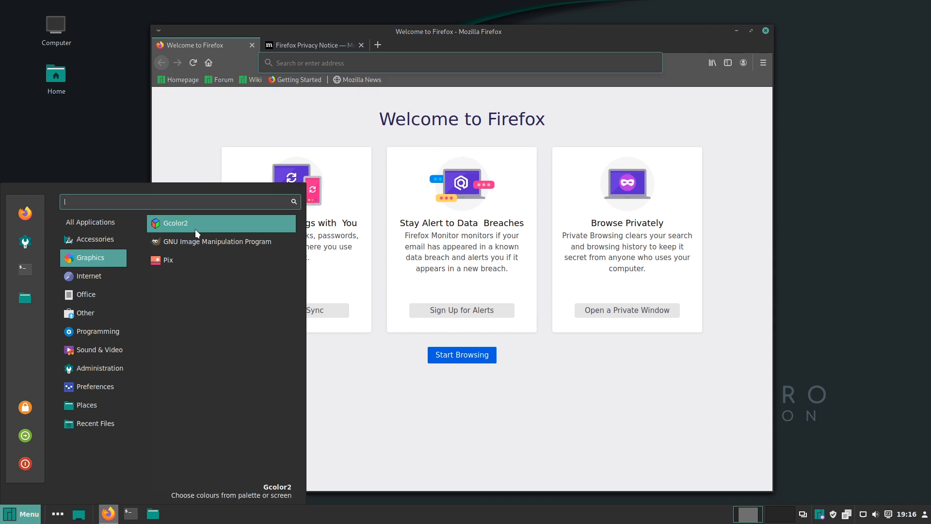
pyautogui.click(188, 244)
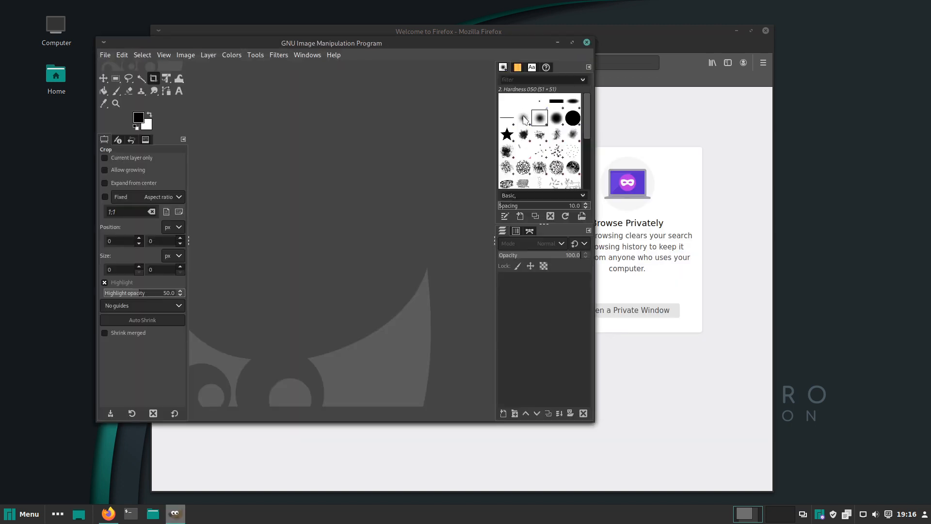
# Inspect the Windows commands of the GNU Image Manipulation Program and dismiss them.
pyautogui.click(306, 55)
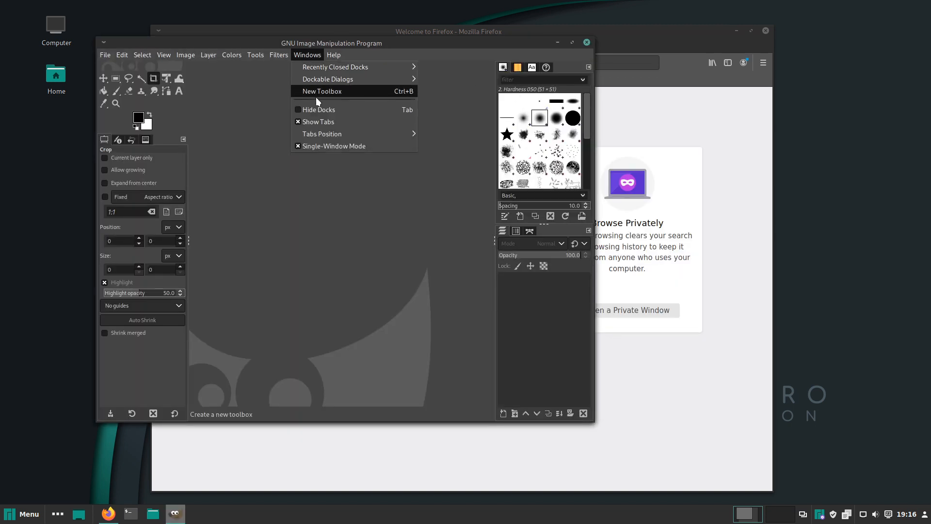
pyautogui.moveTo(334, 55)
pyautogui.click(618, 41)
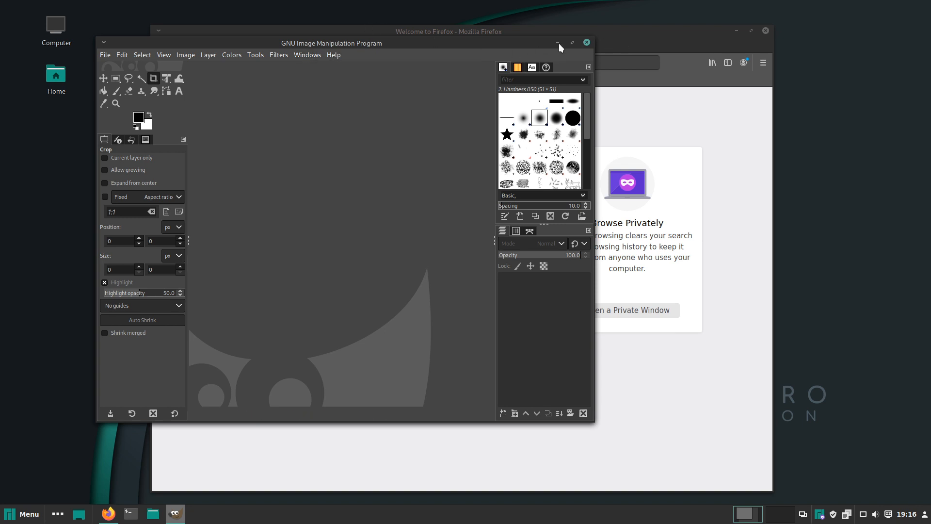
# Bring Firefox to the front and reveal its hidden menu bar to check the History commands.
pyautogui.click(624, 44)
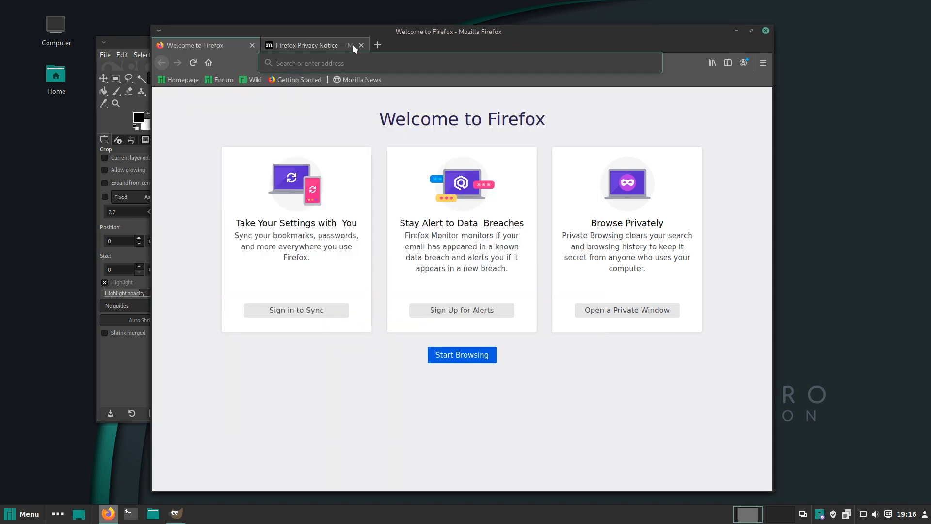
pyautogui.press('alt')
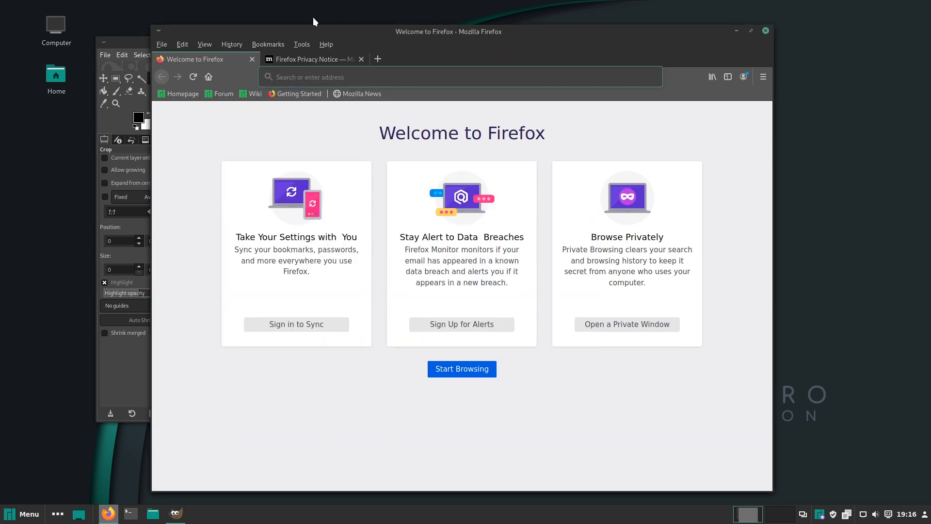
pyautogui.click(233, 45)
pyautogui.click(537, 71)
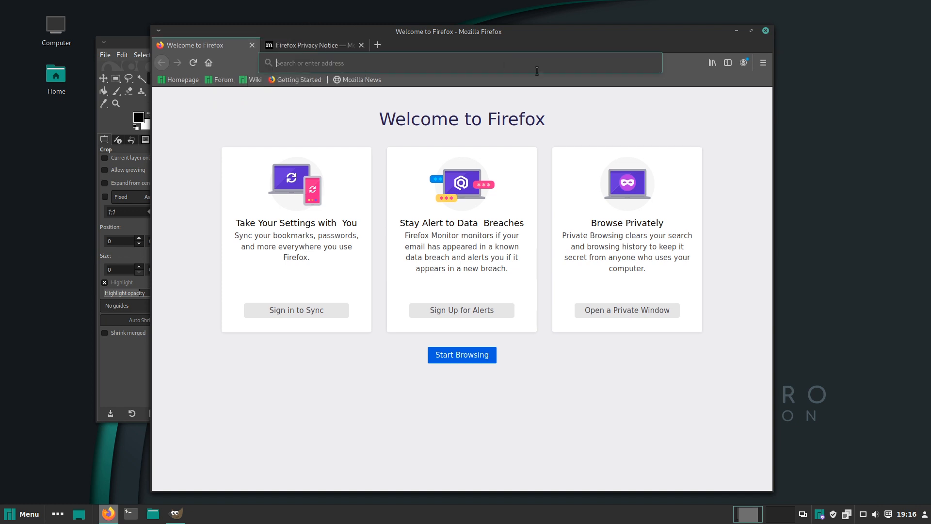
# Move the Firefox window aside and inspect the Colors commands of the GNU Image Manipulation Program.
pyautogui.moveTo(508, 43); pyautogui.dragTo(689, 75)
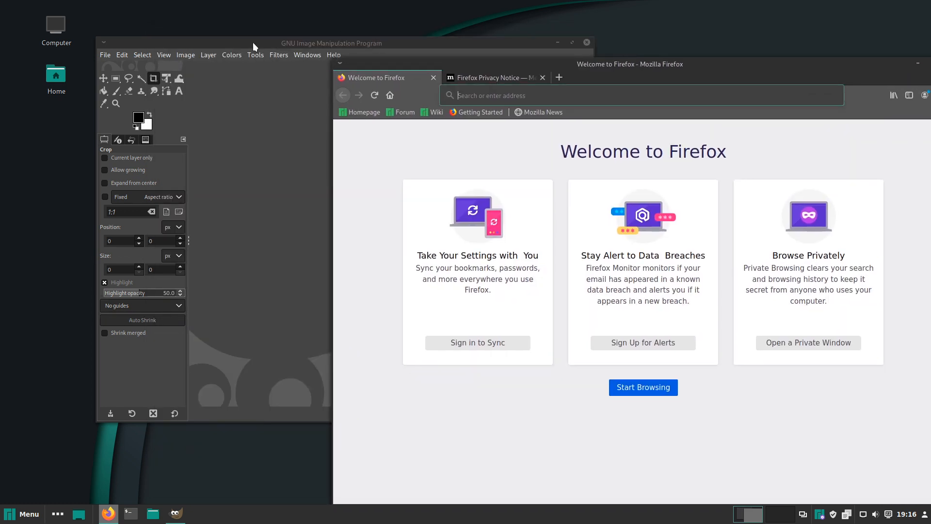
pyautogui.click(252, 43)
pyautogui.click(233, 55)
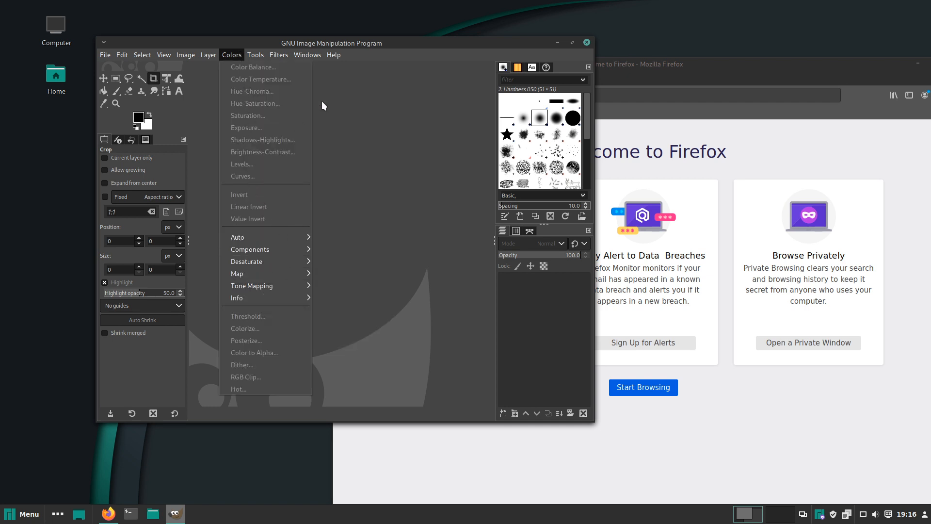
pyautogui.click(586, 43)
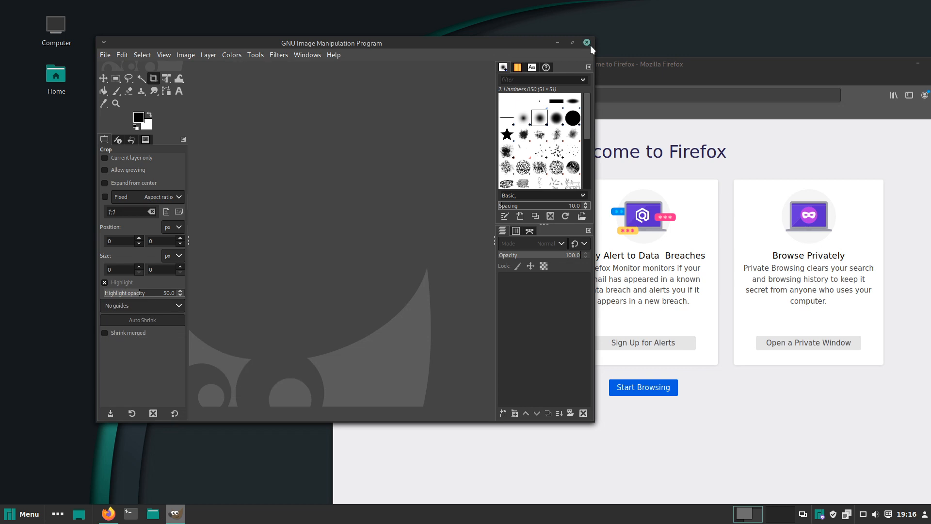
# Close the GNU Image Manipulation Program and quit Firefox, closing all its tabs.
pyautogui.click(588, 43)
pyautogui.moveTo(639, 64); pyautogui.dragTo(410, 12)
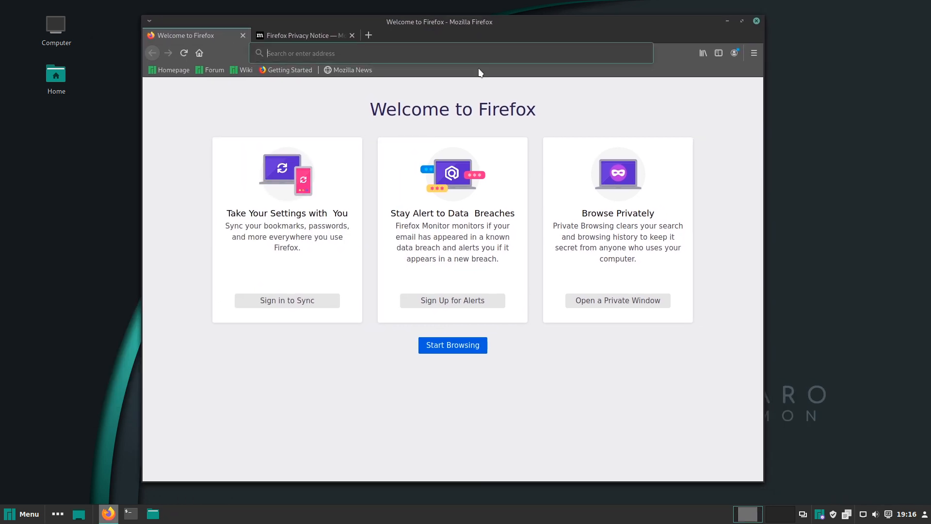
pyautogui.click(756, 21)
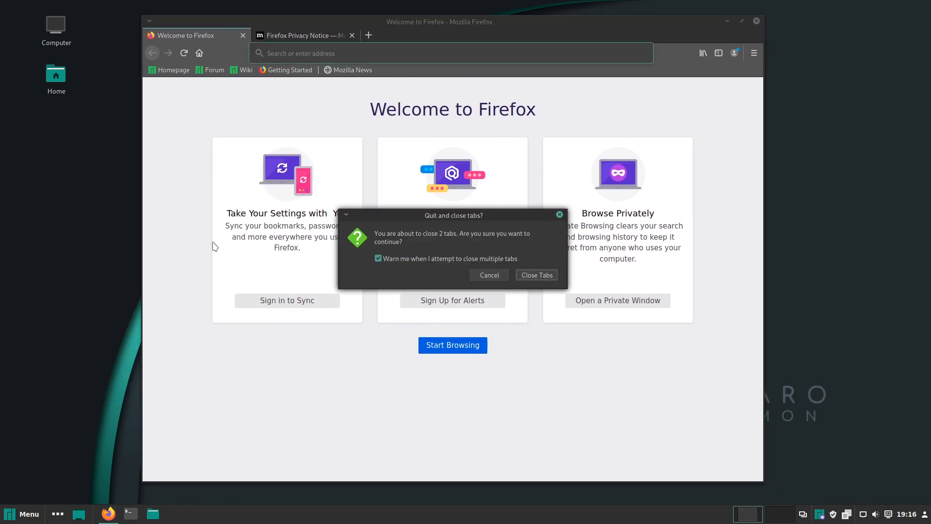
pyautogui.click(535, 276)
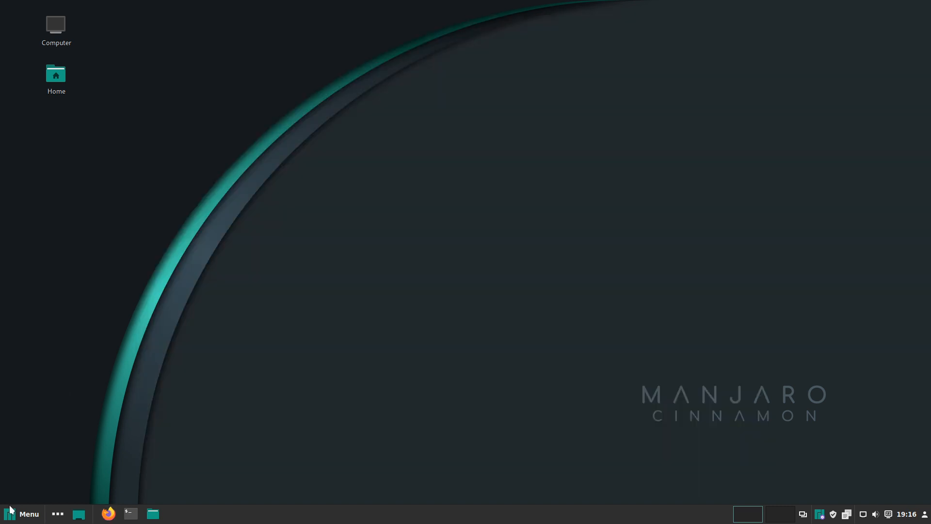
# Open the Themes page of System Settings.
pyautogui.click(22, 513)
pyautogui.click(27, 241)
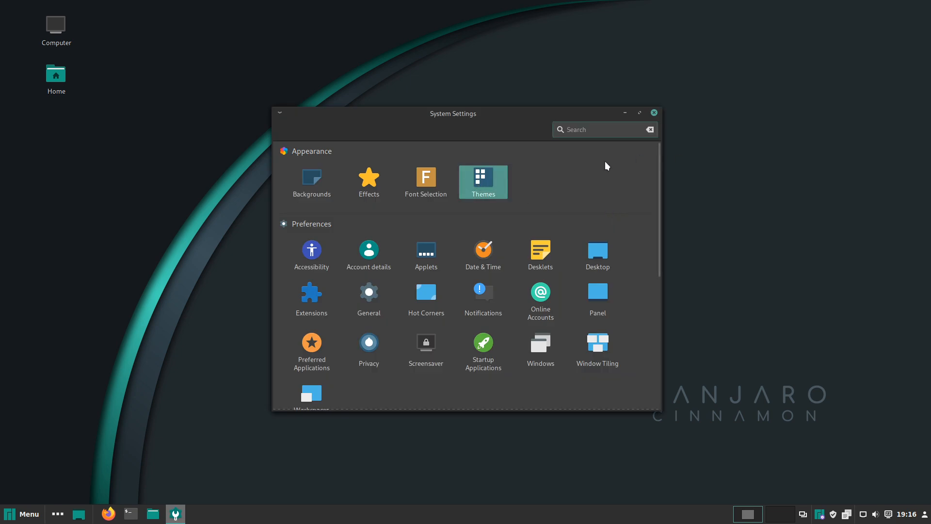
pyautogui.click(517, 194)
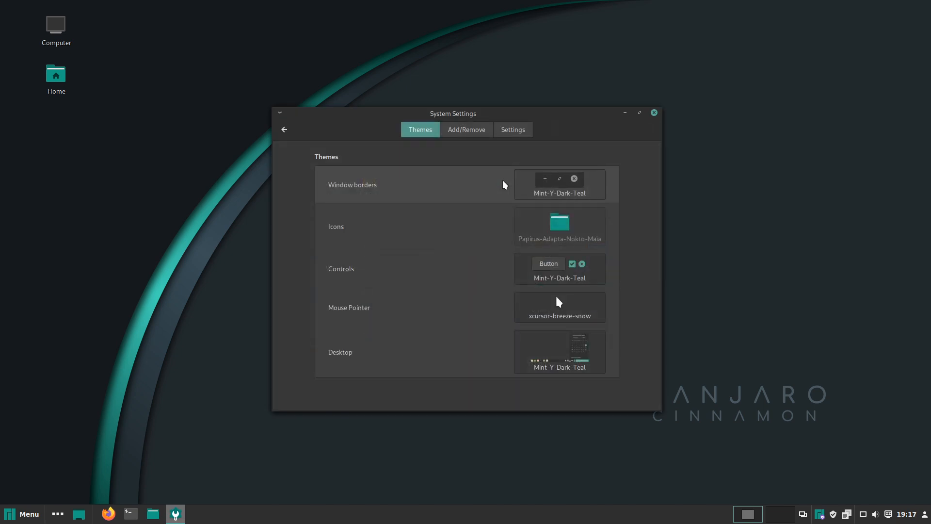
# Review the available window border themes and desktop themes, keeping the current choices.
pyautogui.click(588, 196)
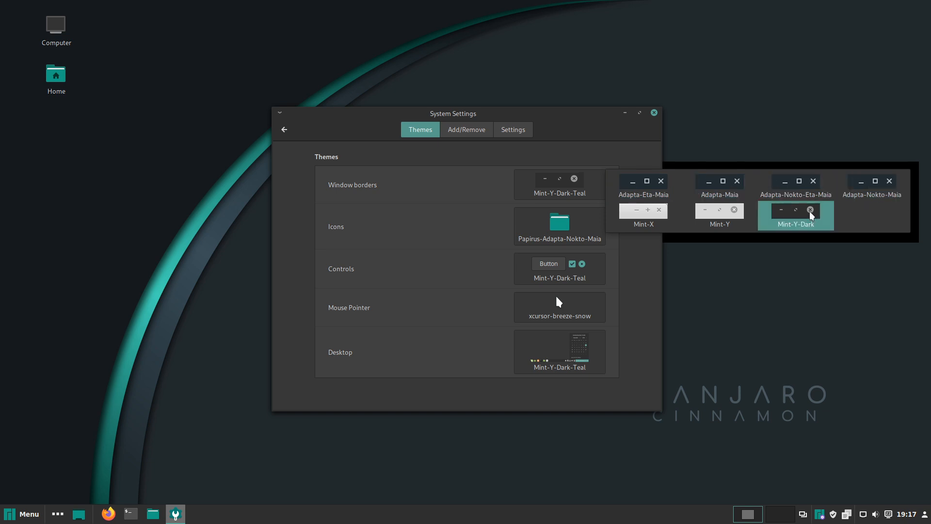
pyautogui.click(618, 147)
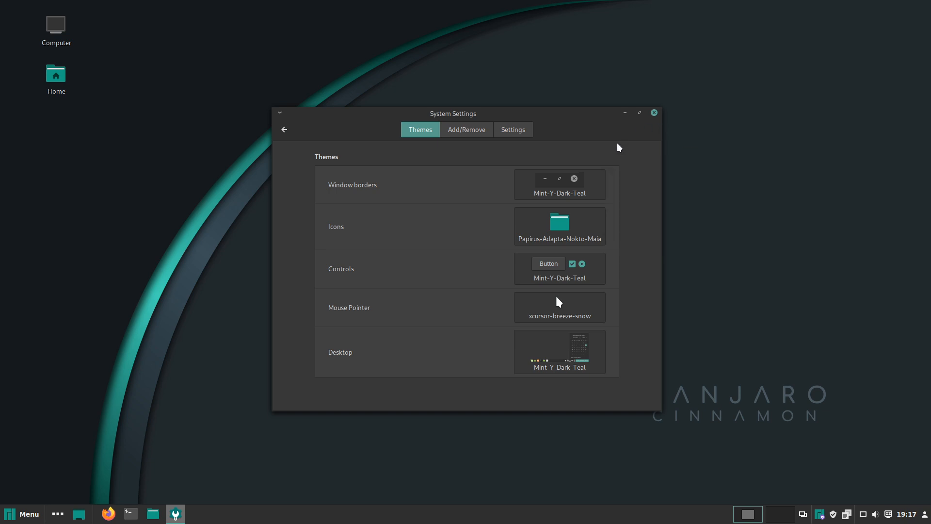
pyautogui.click(596, 181)
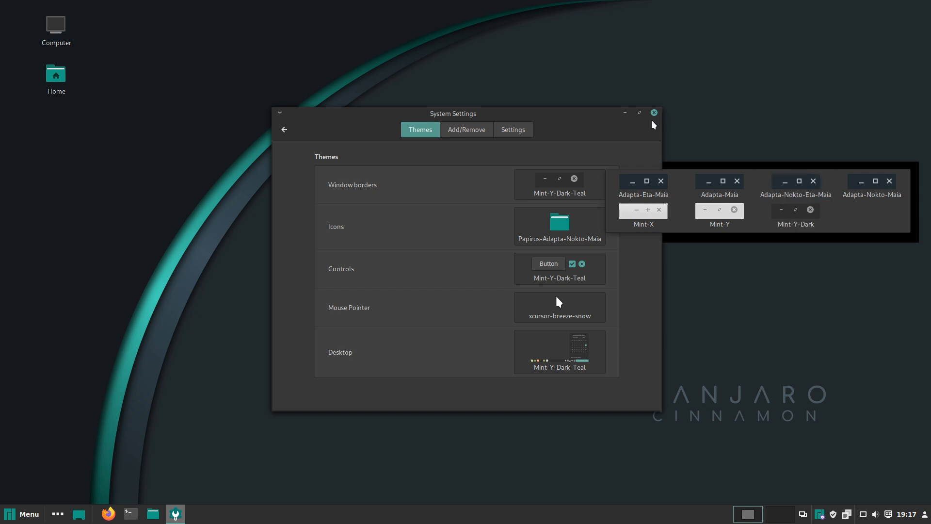
pyautogui.click(624, 152)
pyautogui.click(600, 366)
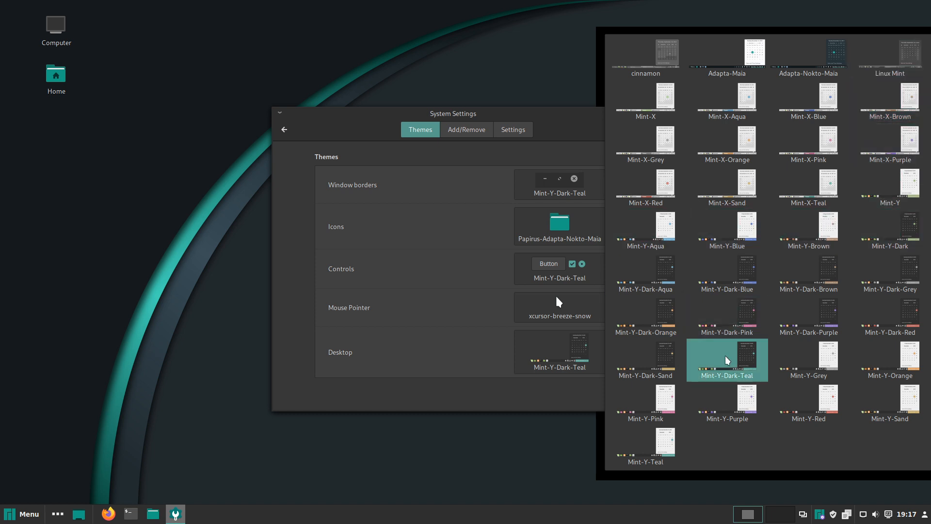
pyautogui.click(549, 138)
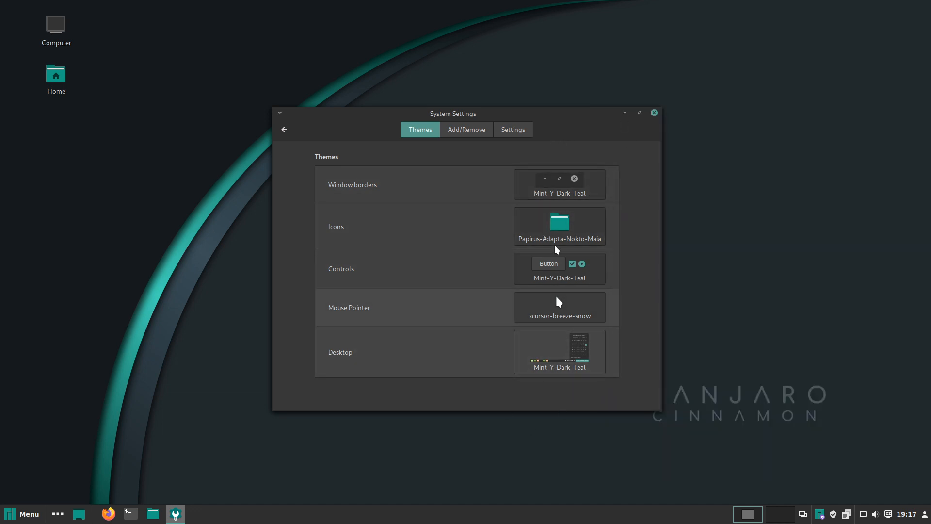
# Review the available controls and icon themes, and look through the window border and desktop themes again.
pyautogui.click(598, 275)
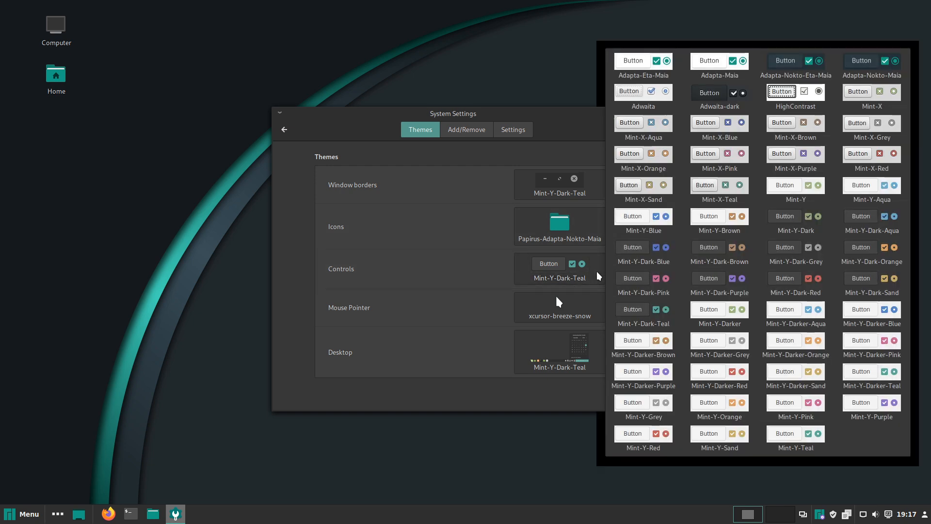
pyautogui.click(587, 226)
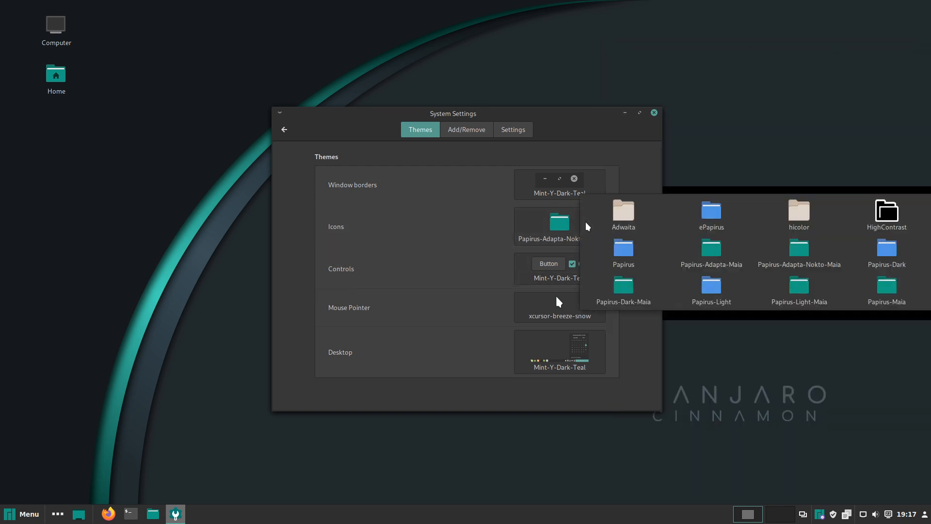
pyautogui.click(592, 184)
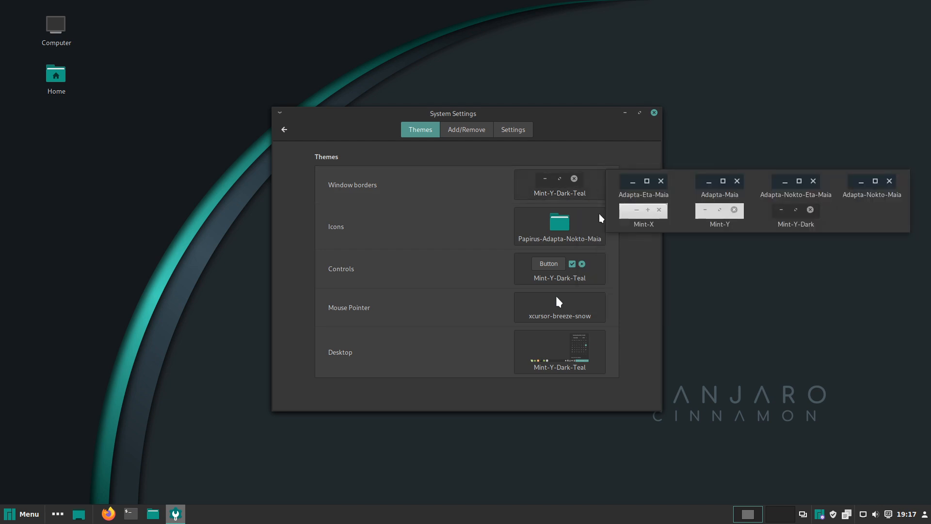
pyautogui.click(594, 237)
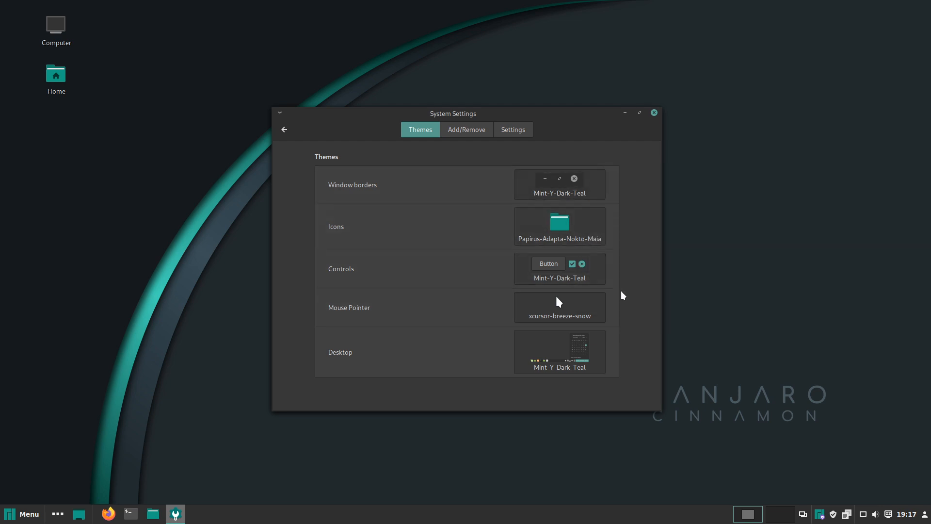
pyautogui.click(599, 359)
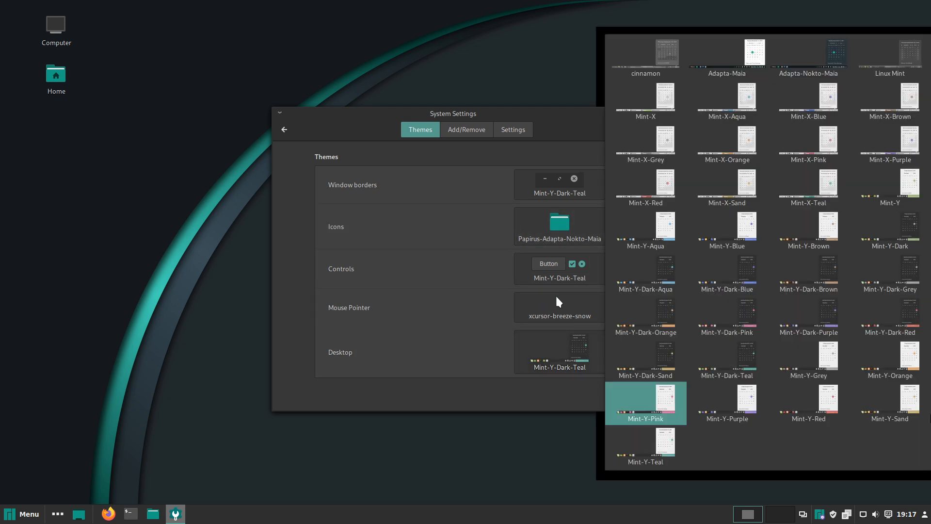
pyautogui.click(559, 142)
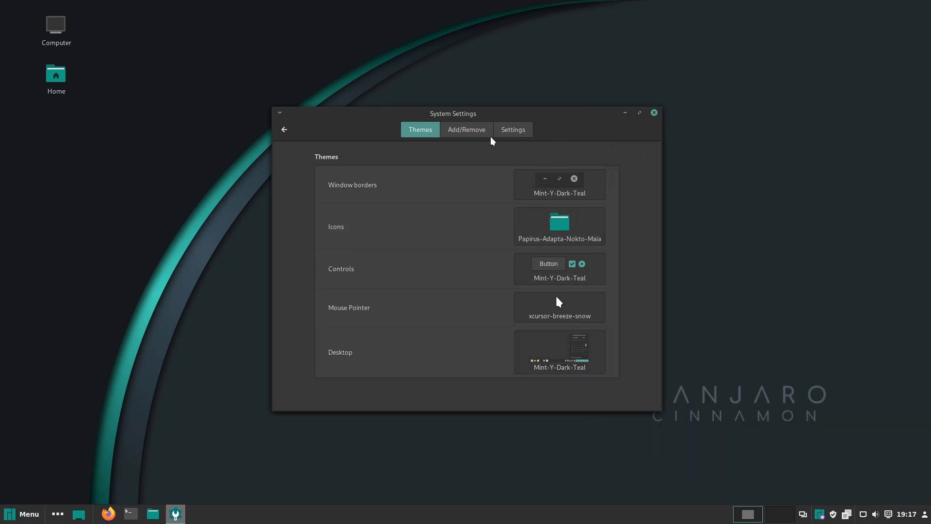
# Open the Backgrounds settings and browse the Cinnamon and Gnome wallpaper collections.
pyautogui.click(286, 130)
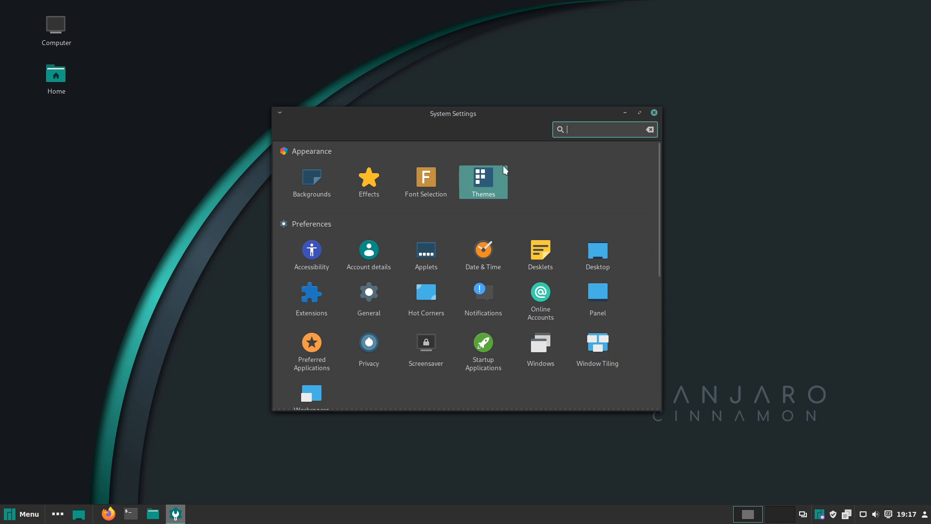
pyautogui.click(312, 177)
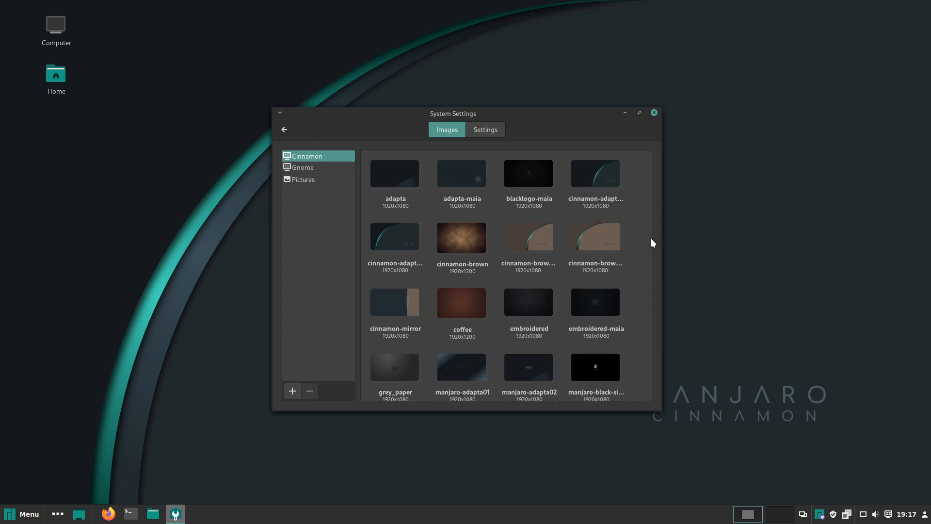
pyautogui.moveTo(647, 232); pyautogui.dragTo(692, 212)
pyautogui.click(322, 164)
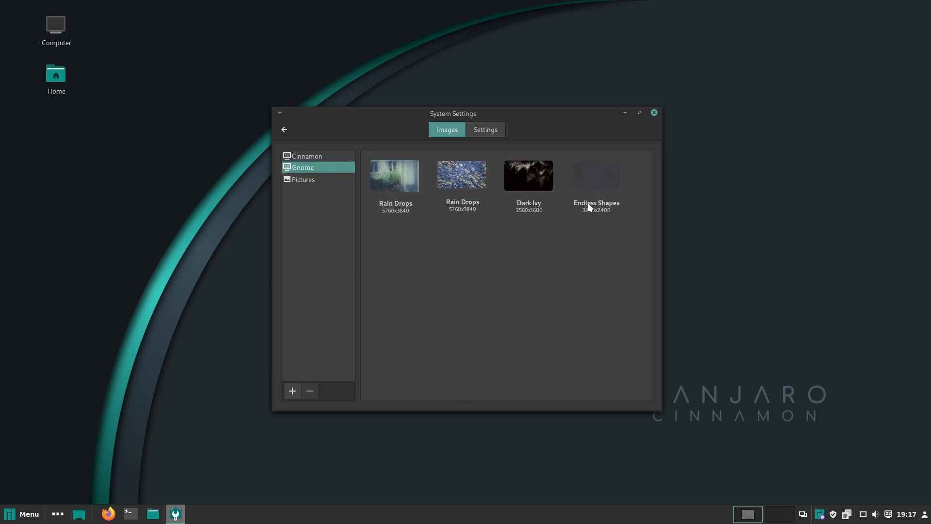
pyautogui.click(311, 157)
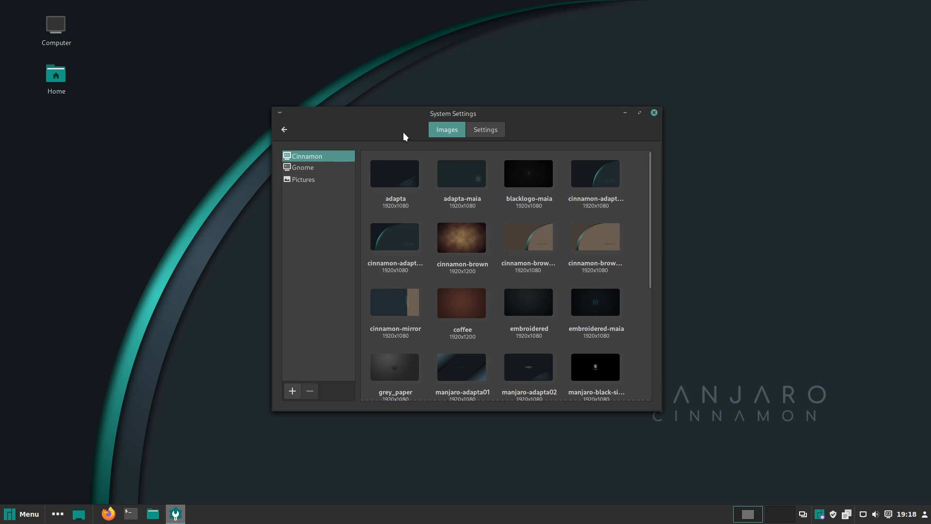
# Open the Login Window settings, authenticating with the account password, check the Appearance and Users options, and close the window.
pyautogui.click(285, 131)
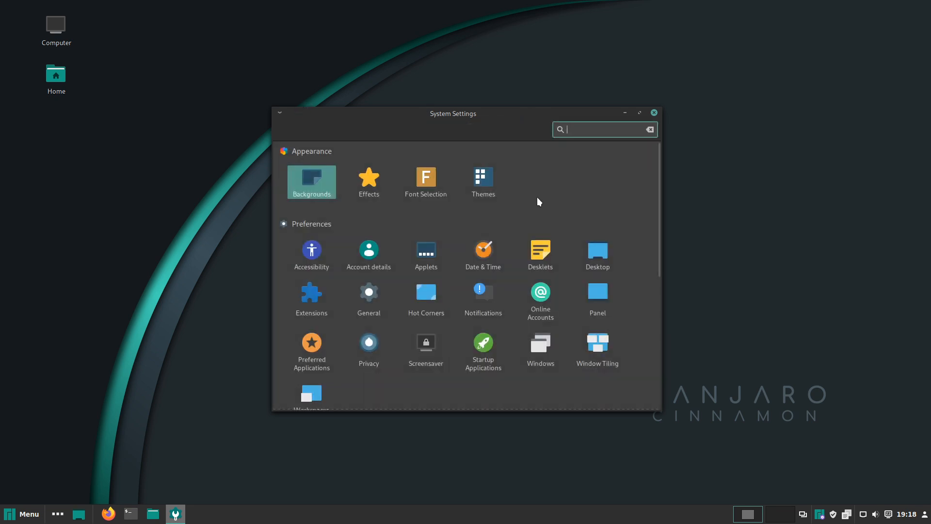
pyautogui.moveTo(658, 251); pyautogui.dragTo(659, 388)
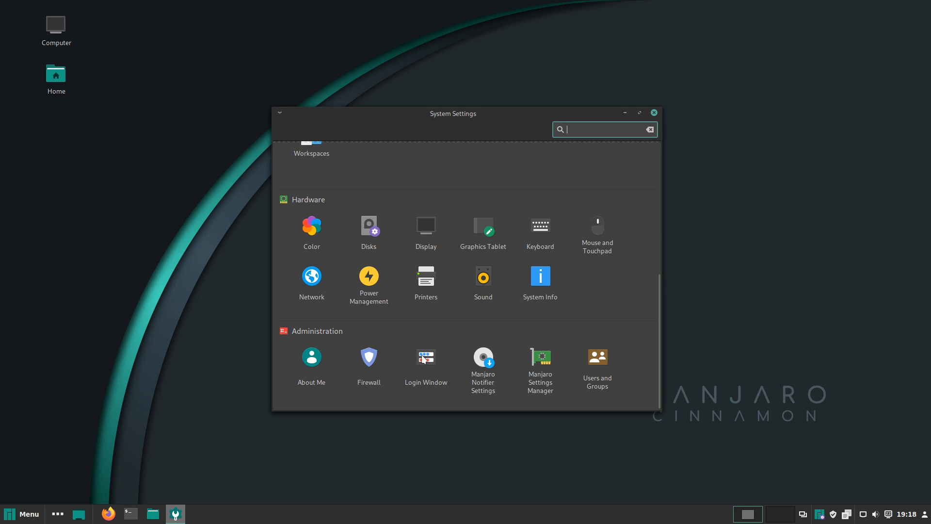
pyautogui.click(438, 380)
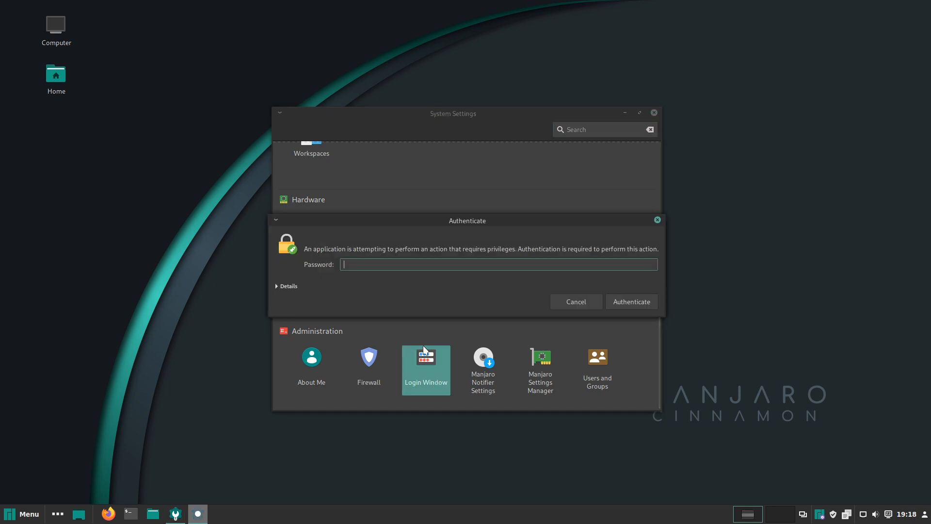
pyautogui.write('***')
pyautogui.press('Return')
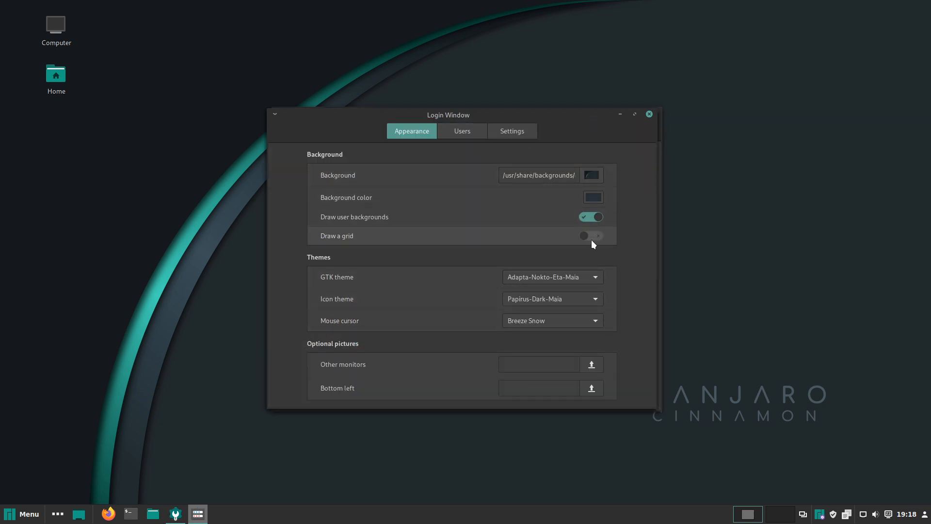
pyautogui.click(479, 129)
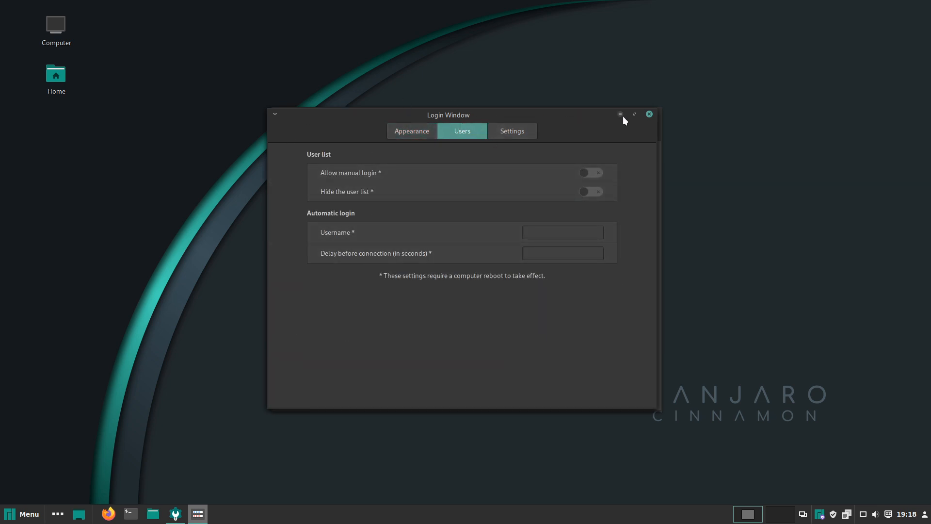
pyautogui.click(649, 114)
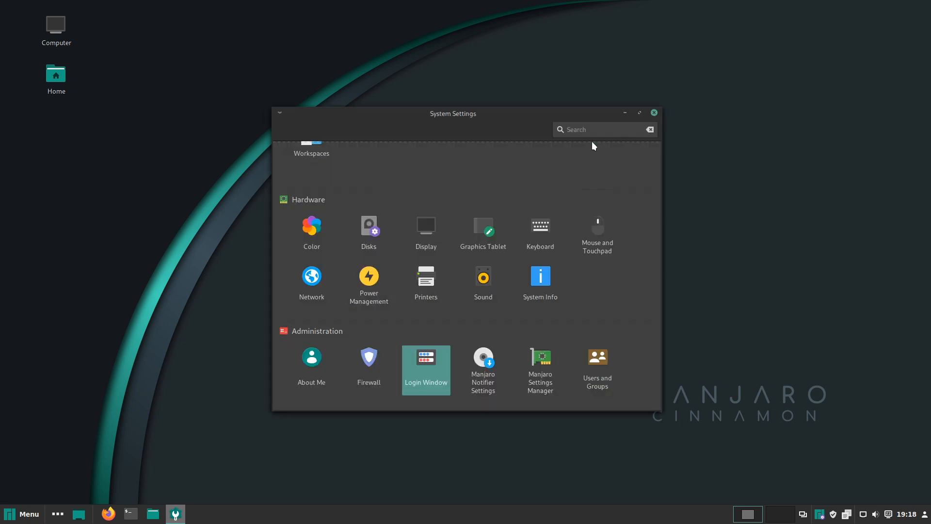
# Open Manjaro Settings Manager, look through its System and Hardware categories, and close it along with System Settings.
pyautogui.click(540, 368)
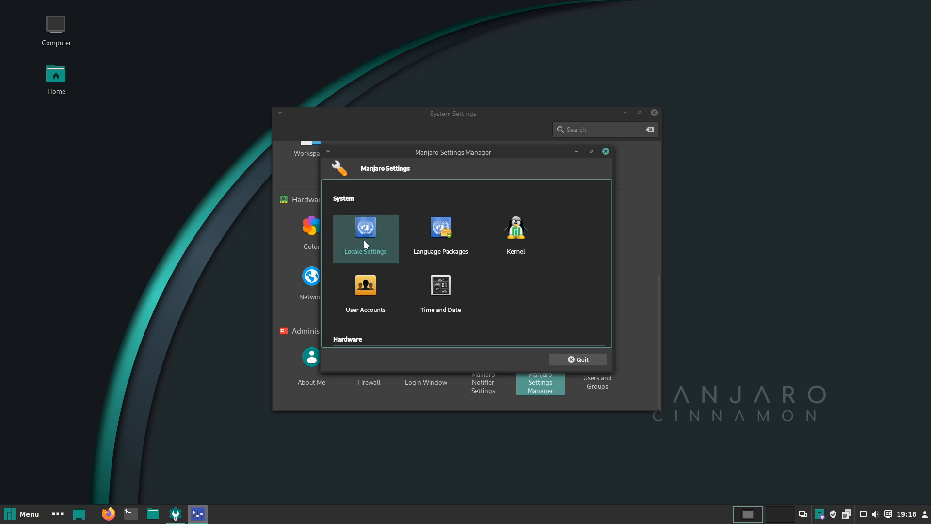
pyautogui.scroll(-3, 476, 282)
pyautogui.scroll(3, 437, 301)
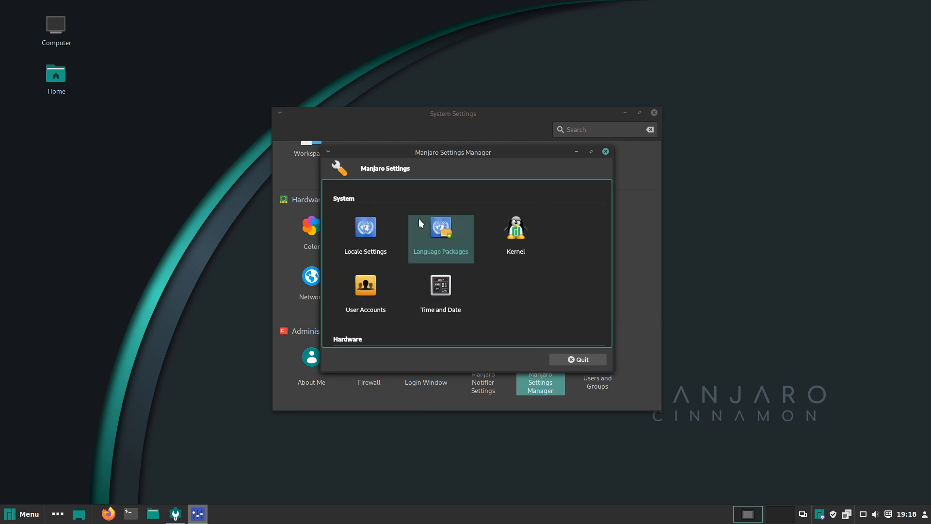
pyautogui.click(606, 152)
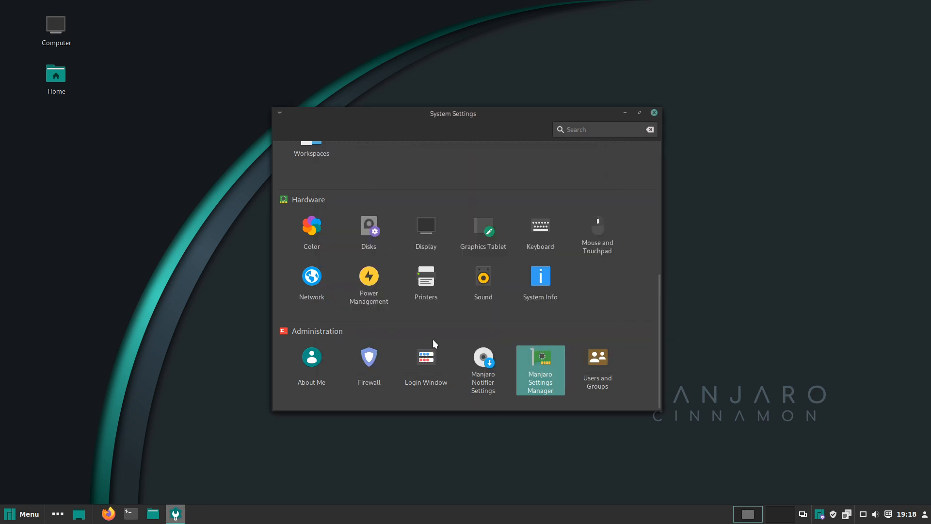
pyautogui.click(653, 114)
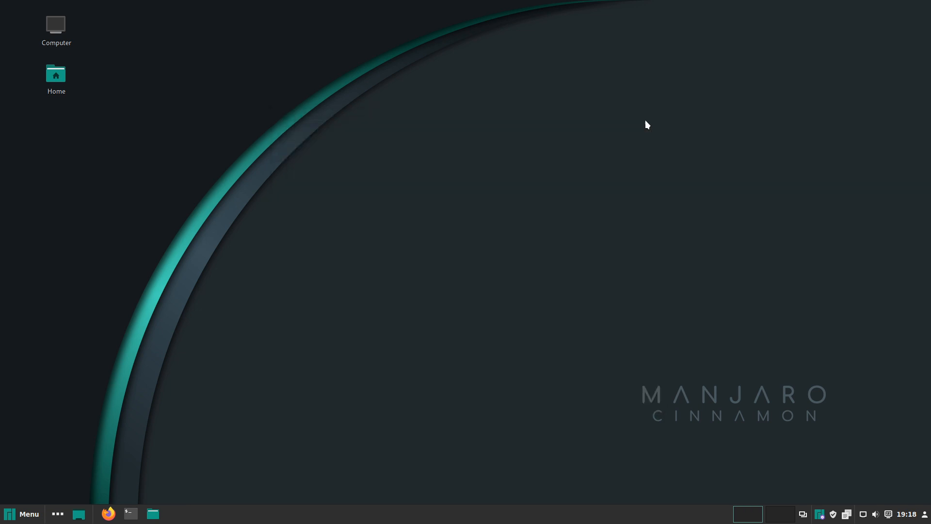
# Open the Kernels page from the Manjaro notifier, review the available kernels, and close it.
pyautogui.click(821, 517)
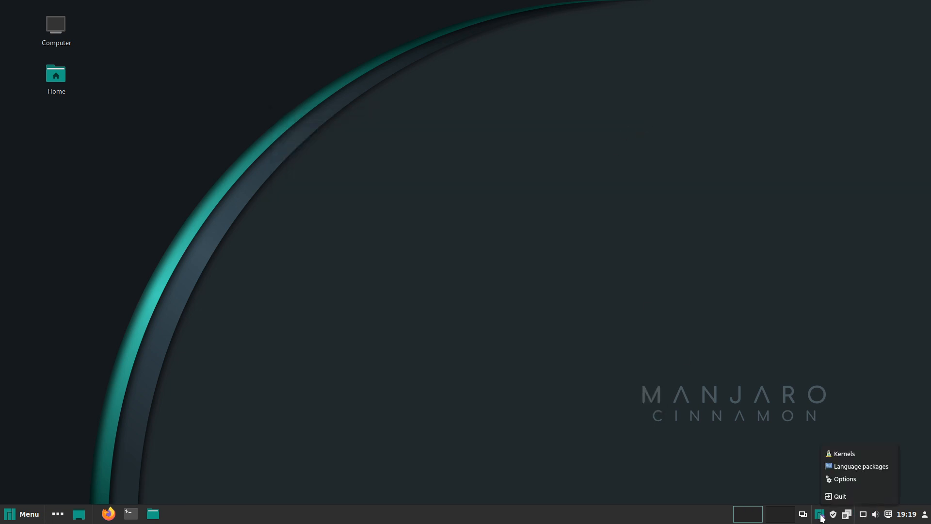
pyautogui.click(852, 451)
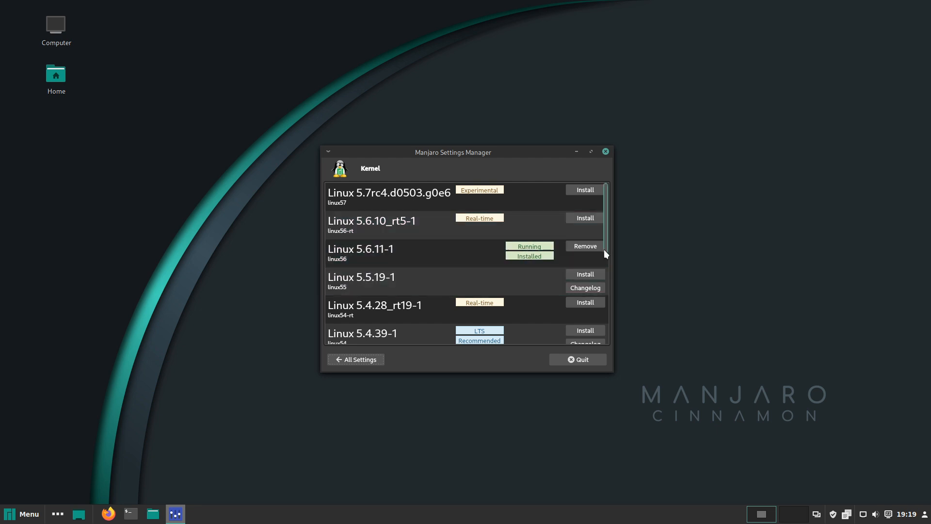
pyautogui.moveTo(606, 248); pyautogui.dragTo(627, 241)
pyautogui.click(607, 151)
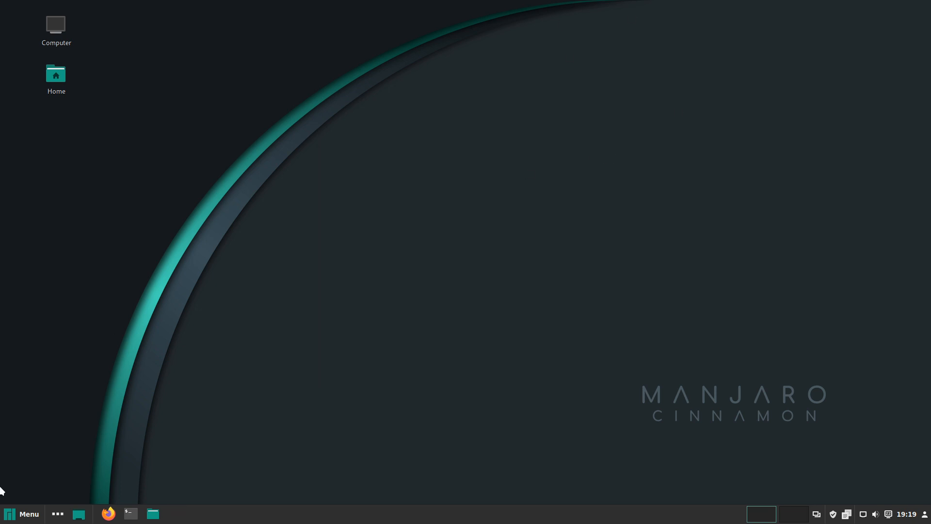
# Browse the full list of preinstalled Accessories applications in the application menu.
pyautogui.click(7, 513)
pyautogui.moveTo(95, 238)
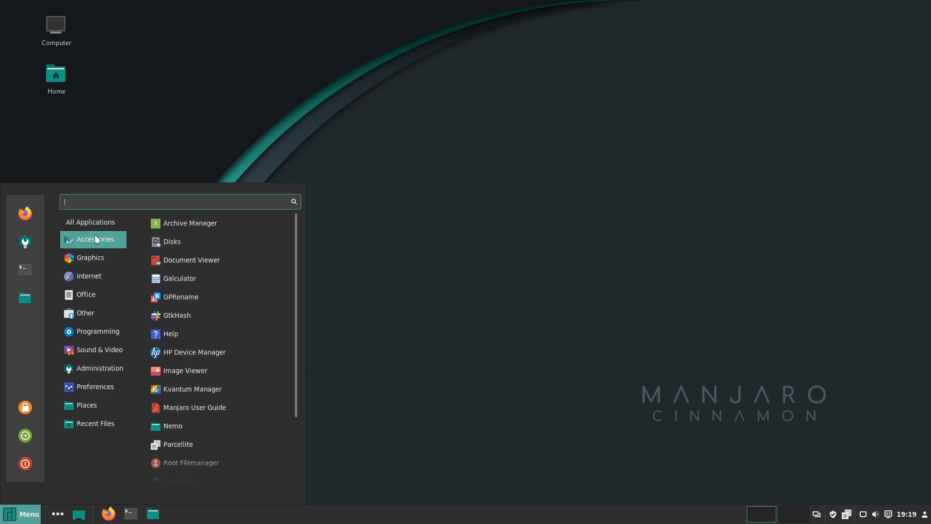
pyautogui.scroll(-3, 232, 320)
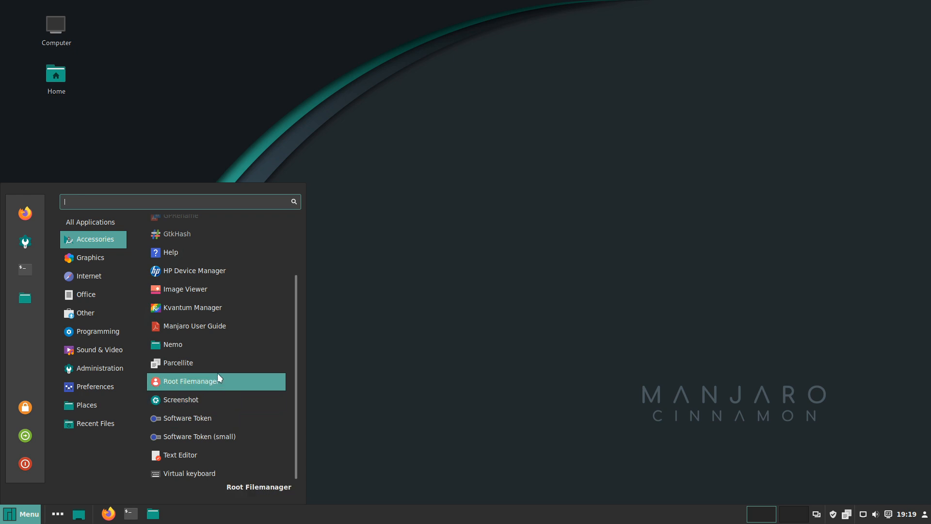
pyautogui.scroll(3, 221, 338)
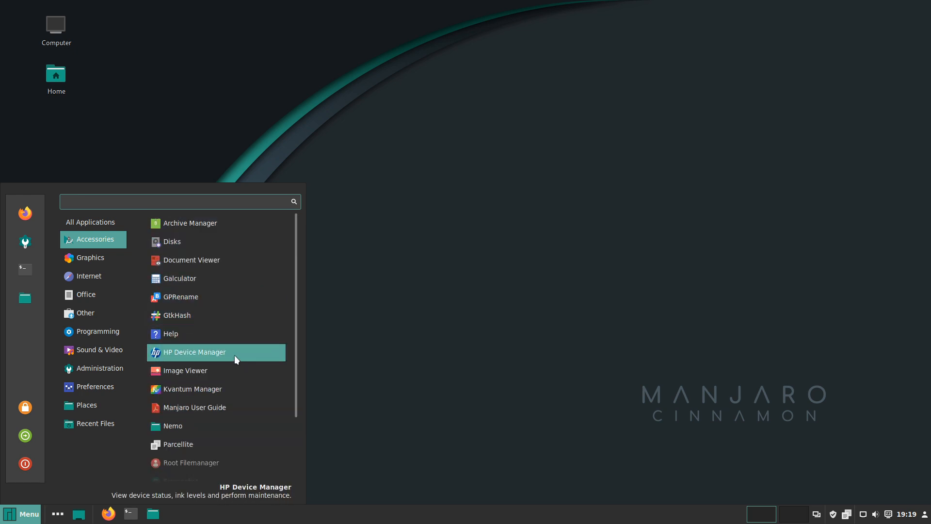
pyautogui.scroll(-3, 235, 359)
pyautogui.scroll(3, 257, 328)
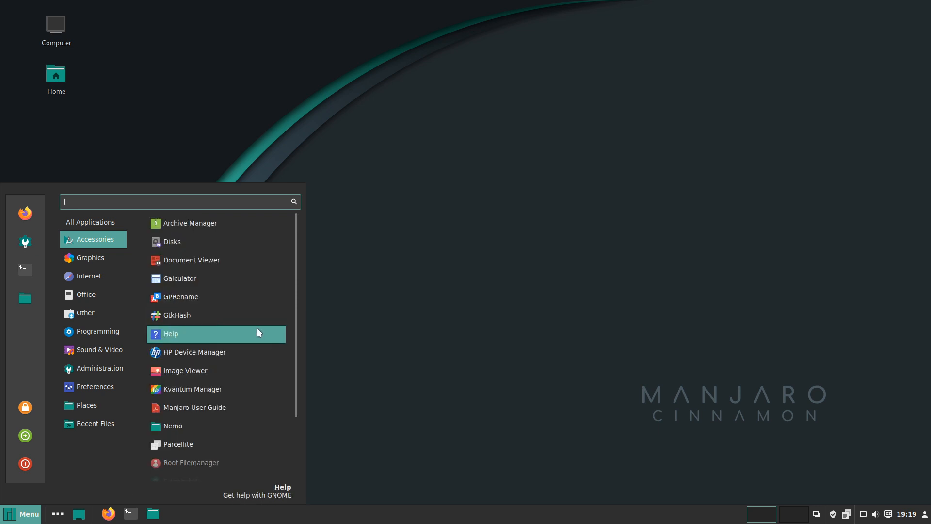
# Review the preinstalled Graphics and Internet applications.
pyautogui.click(104, 261)
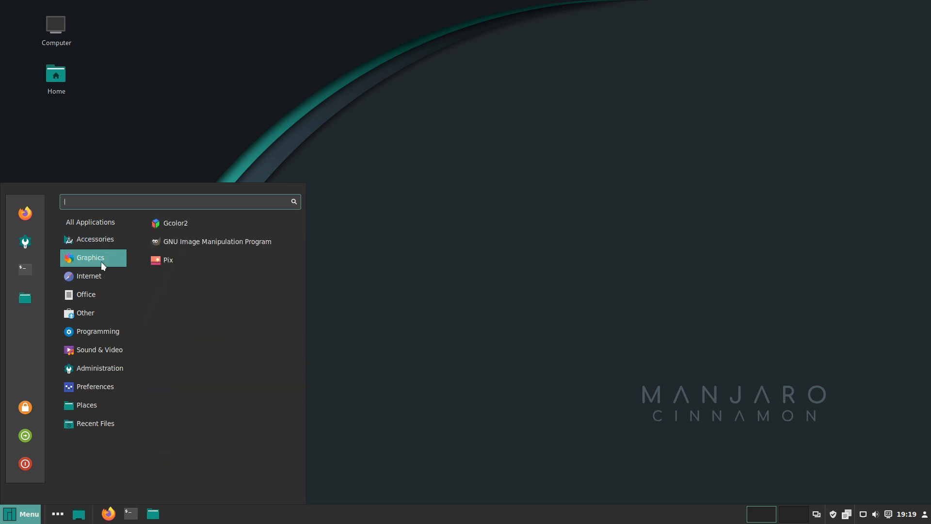
pyautogui.moveTo(91, 282)
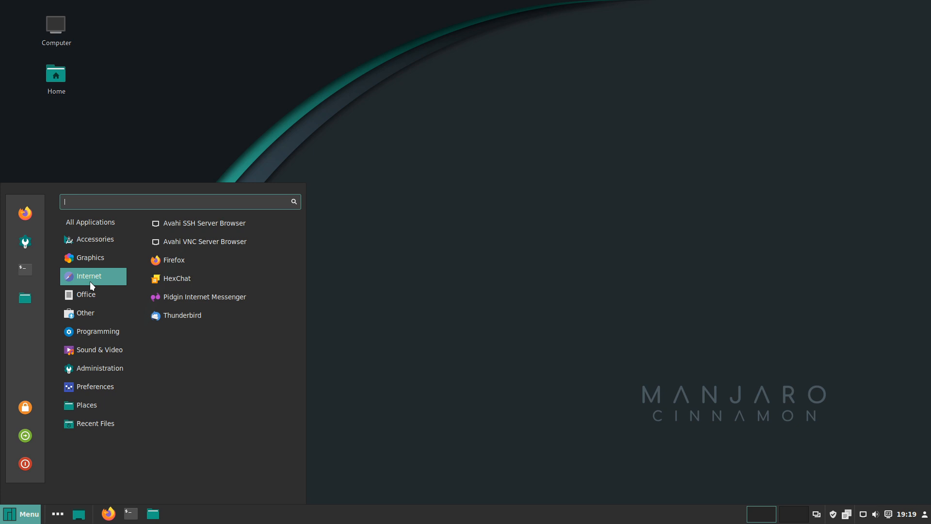
pyautogui.moveTo(92, 255)
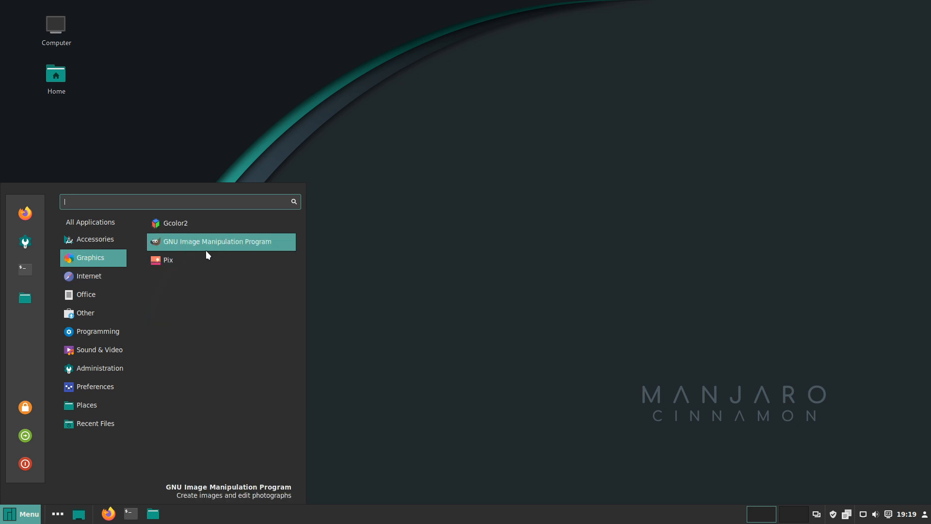
# Launch Microsoft Office Online from the Office category, view its welcome page, and close it.
pyautogui.moveTo(92, 299)
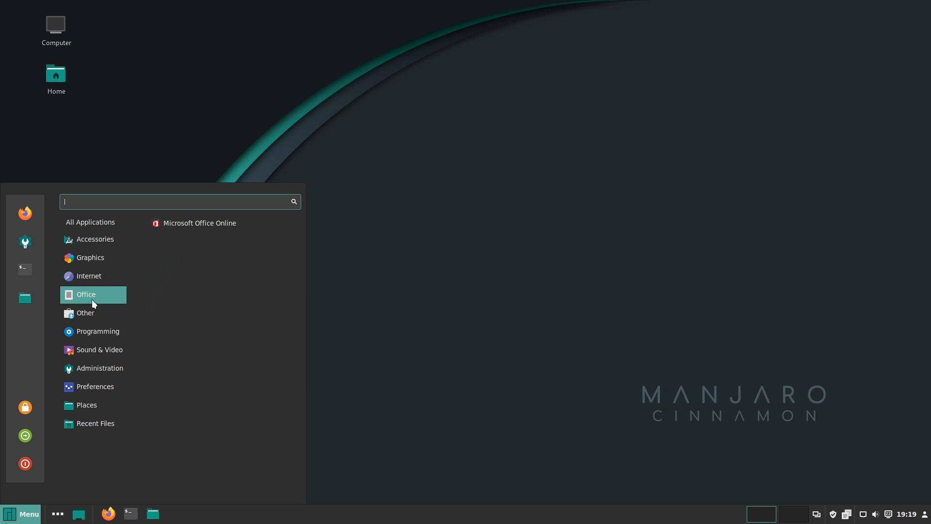
pyautogui.click(199, 223)
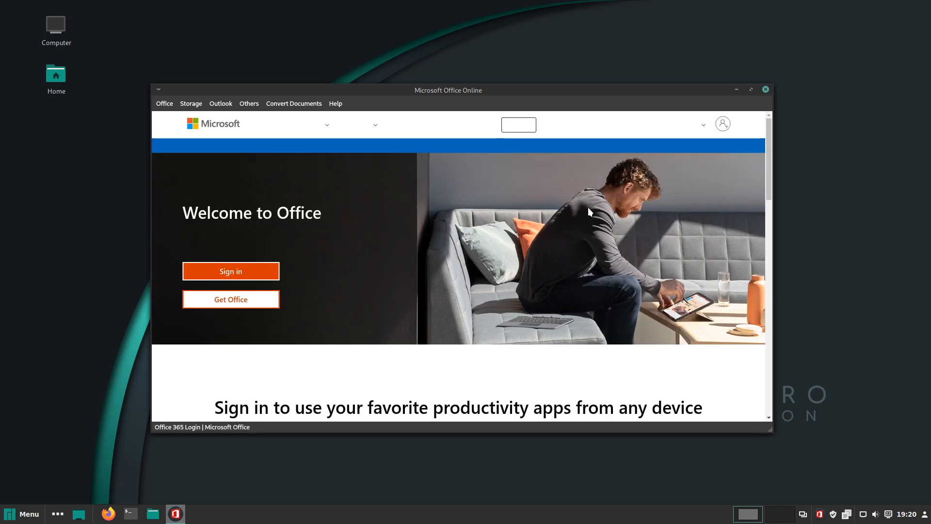
pyautogui.click(765, 90)
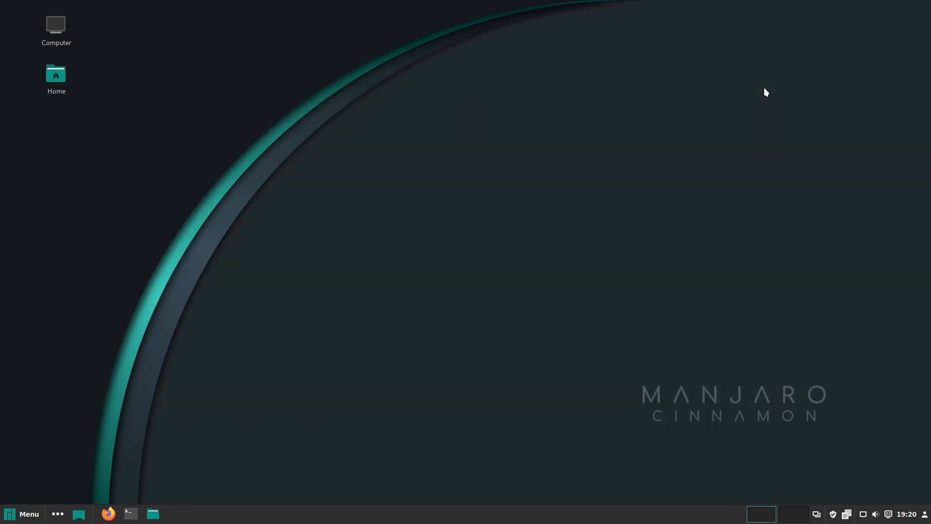
# Check the Office and Other categories of the application menu, search it for "ice", and clear the search.
pyautogui.click(2, 518)
pyautogui.moveTo(117, 291)
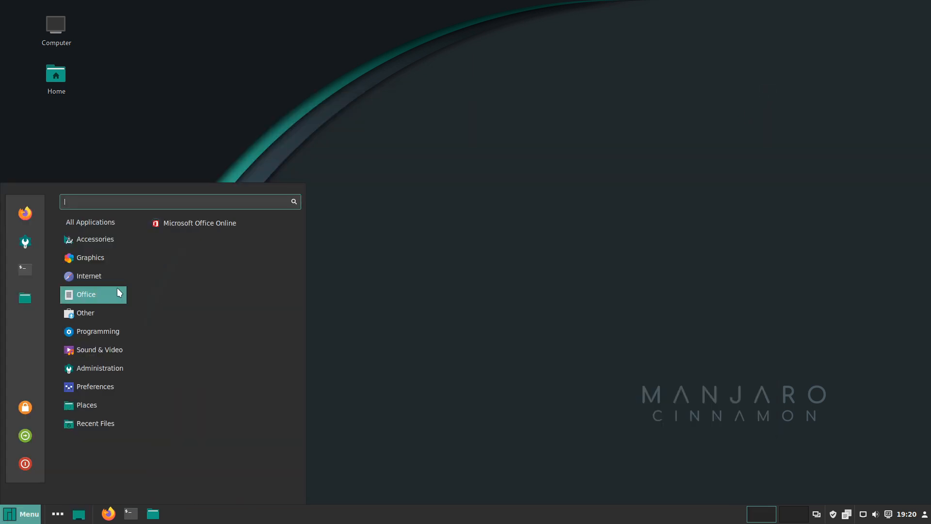
pyautogui.moveTo(92, 313)
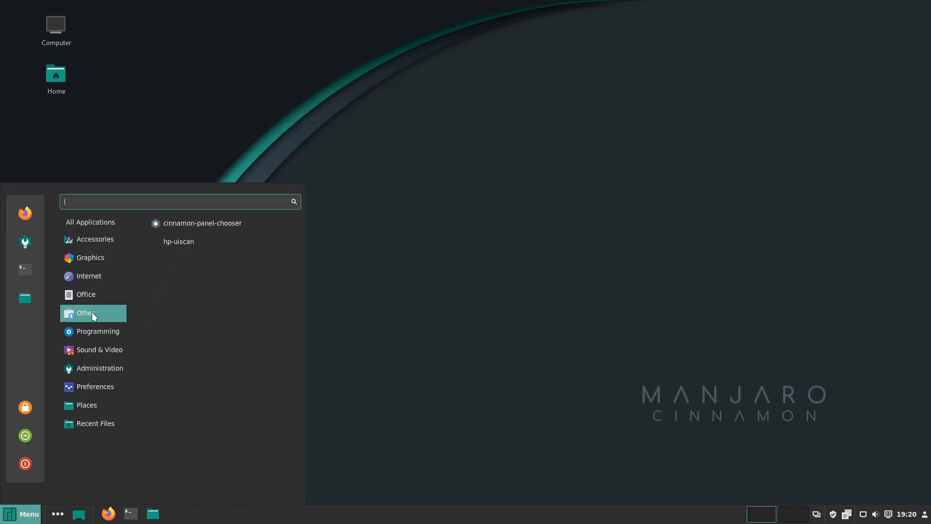
pyautogui.write('ice')
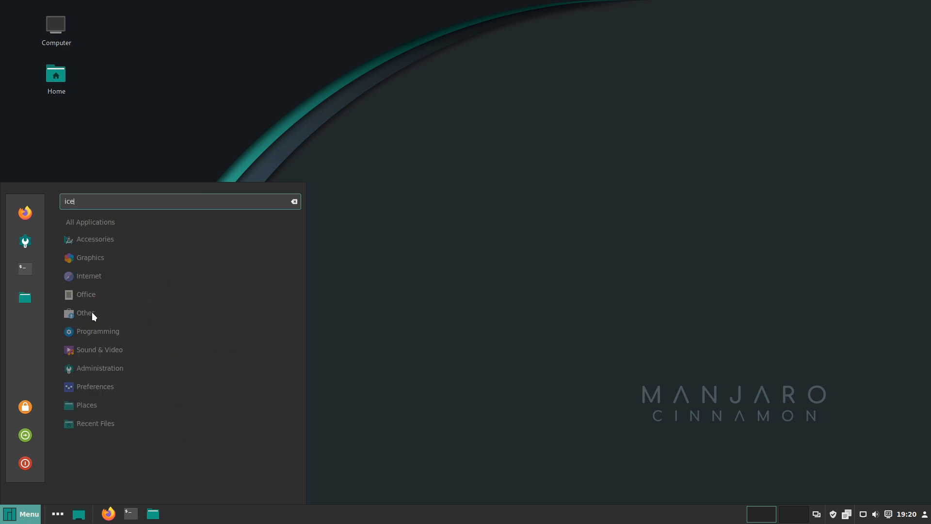
pyautogui.press('BackSpace')
pyautogui.press('BackSpace')
pyautogui.press('BackSpace')
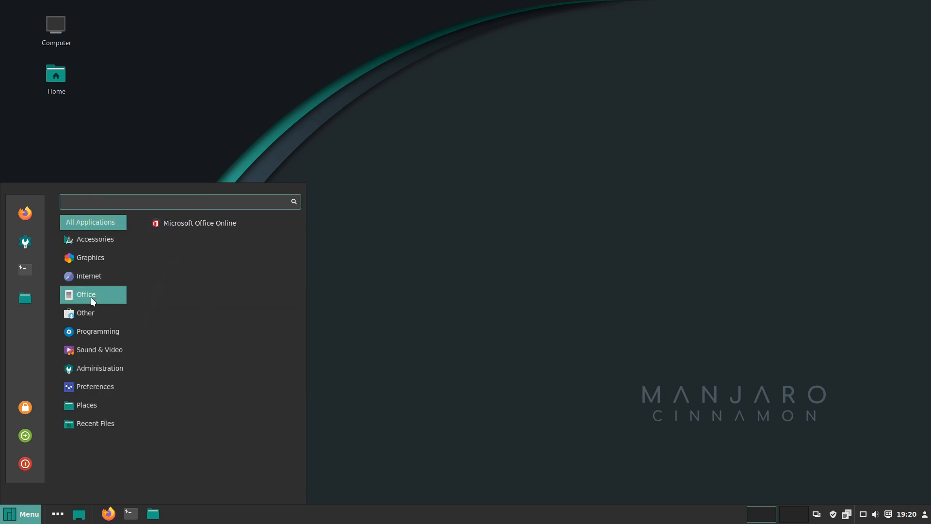
# Review the applications in the Office, Other, Programming, Sound & Video and Administration categories.
pyautogui.moveTo(85, 292)
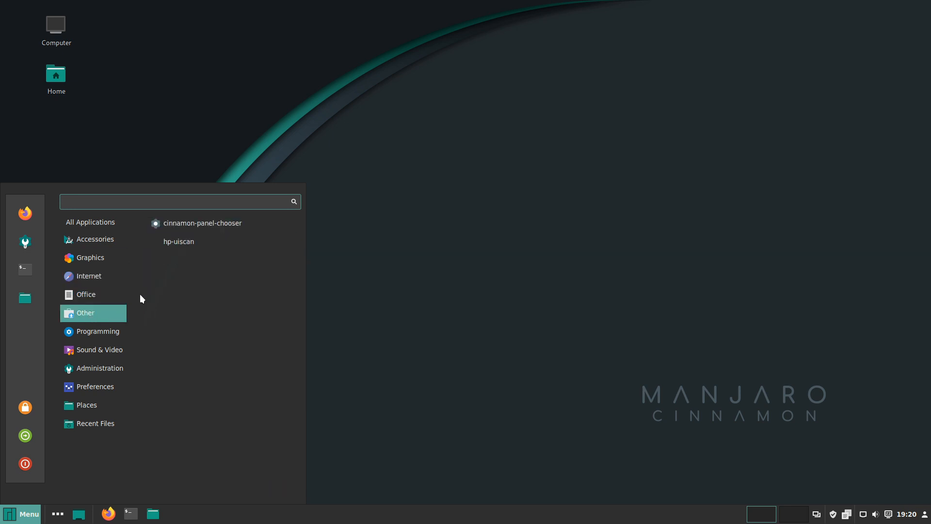
pyautogui.moveTo(95, 336)
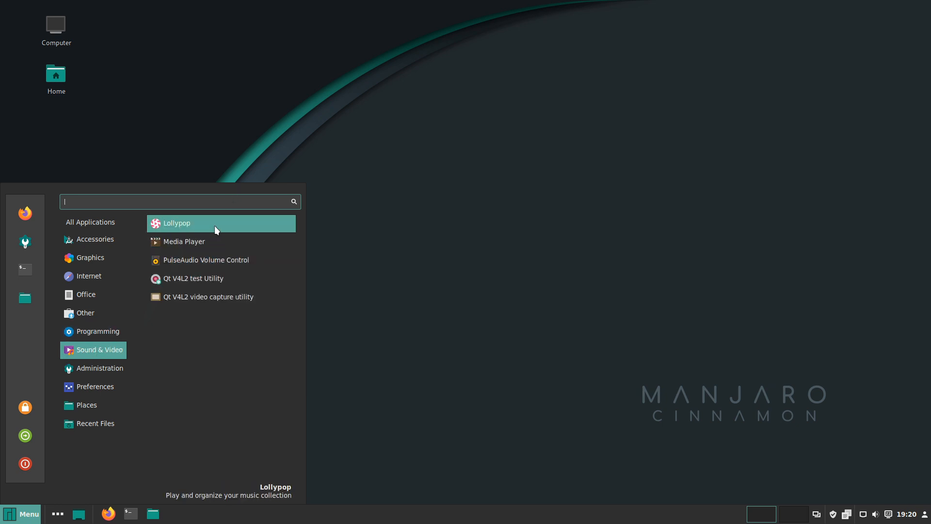
pyautogui.moveTo(114, 366)
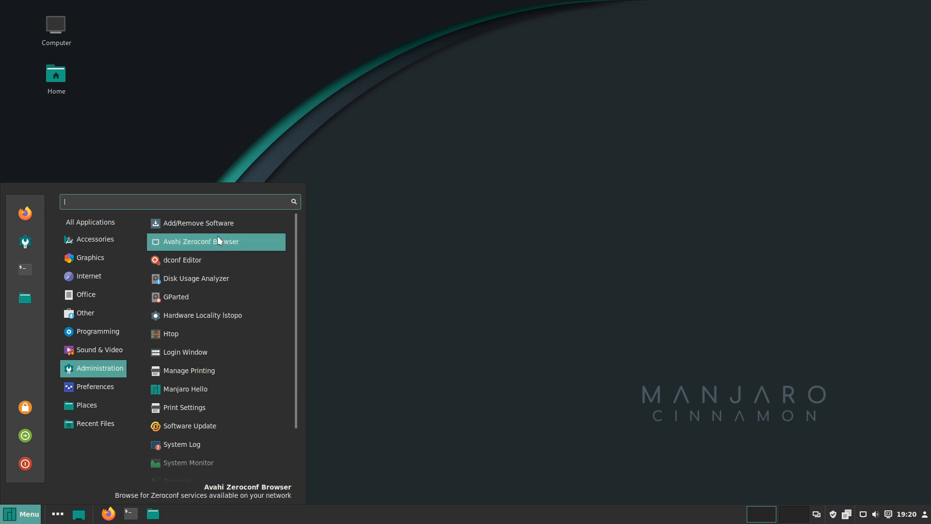
pyautogui.scroll(-2, 216, 315)
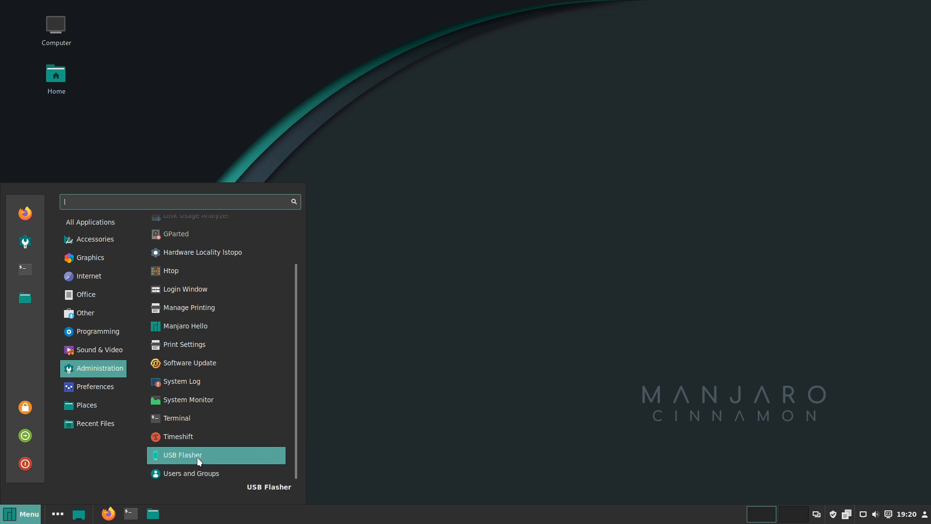
# Look through the Preferences, Places and Recent Files categories, and close the application menu.
pyautogui.moveTo(110, 387)
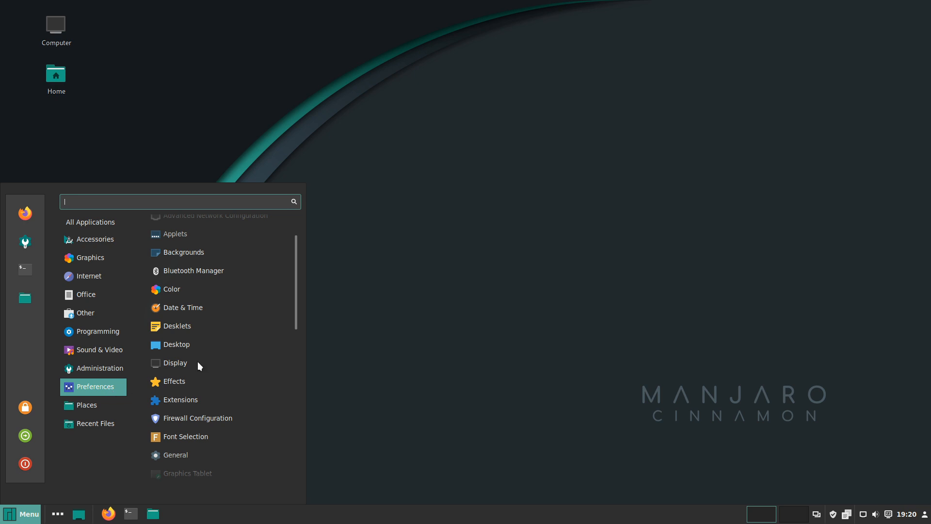
pyautogui.scroll(-5, 210, 374)
pyautogui.scroll(3, 202, 397)
pyautogui.moveTo(121, 408)
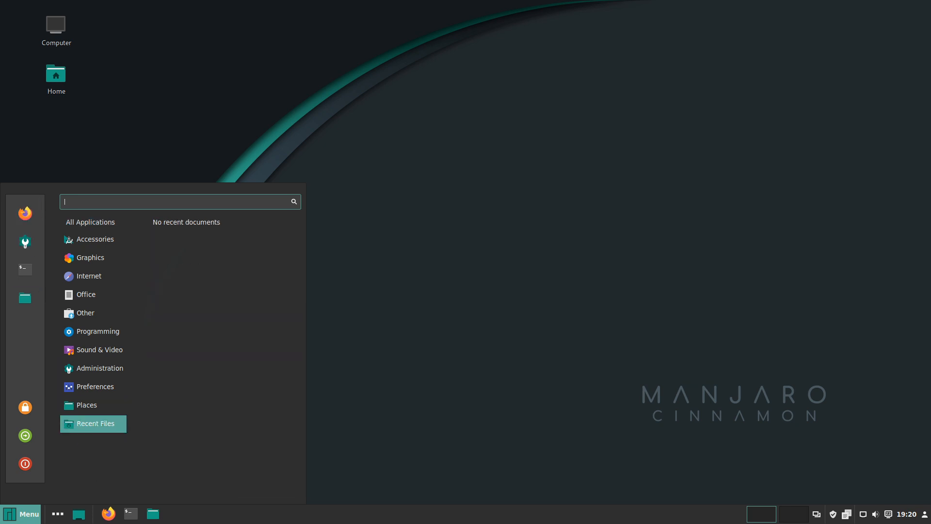
pyautogui.click(27, 511)
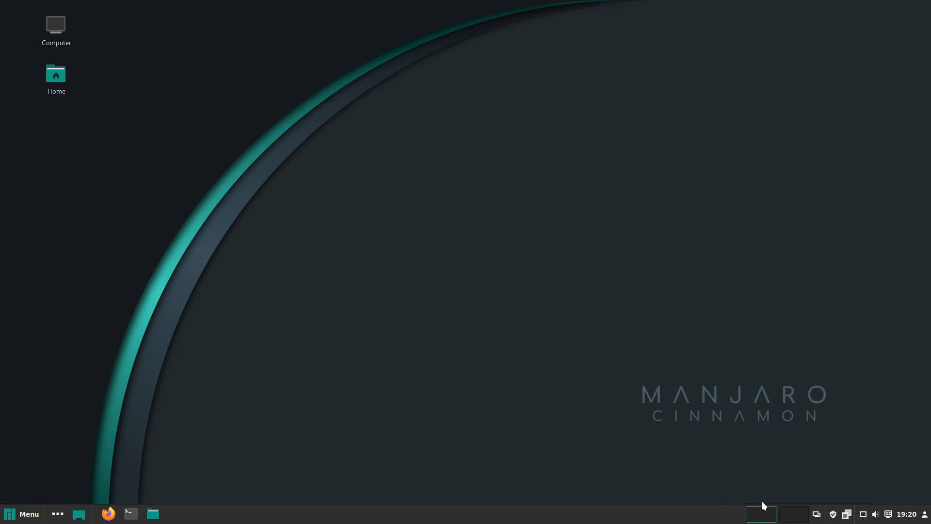
# Open the package manager, look over its featured applications, check for available updates, and close it.
pyautogui.rightClick(835, 518)
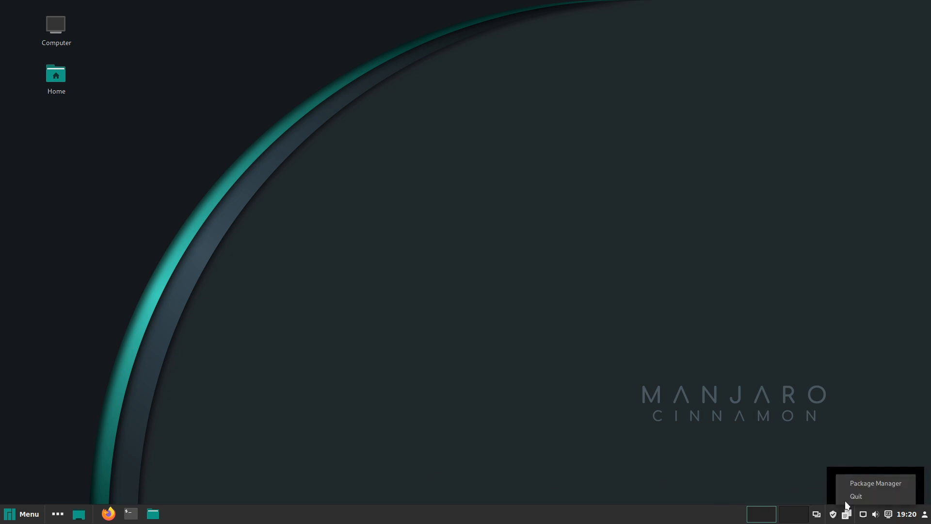
pyautogui.click(866, 485)
pyautogui.moveTo(613, 184); pyautogui.dragTo(565, 106)
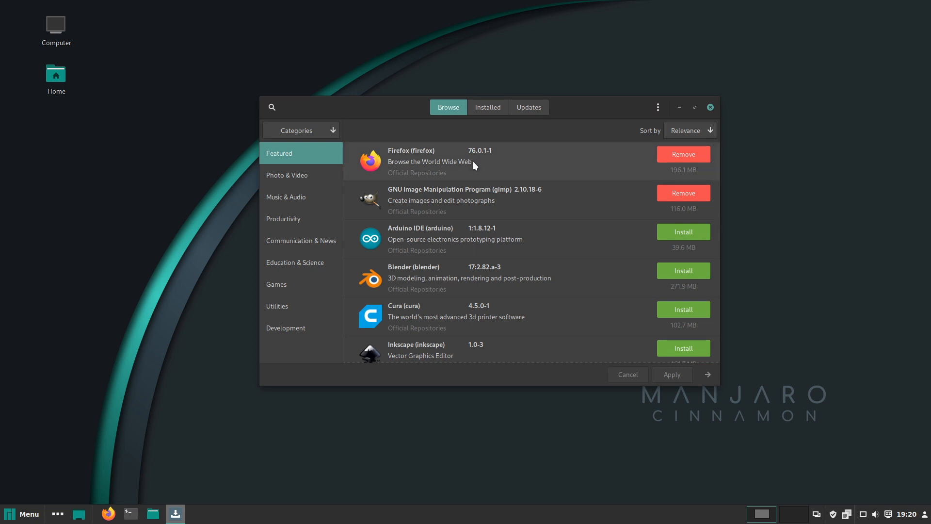
pyautogui.scroll(-3, 412, 301)
pyautogui.scroll(3, 417, 304)
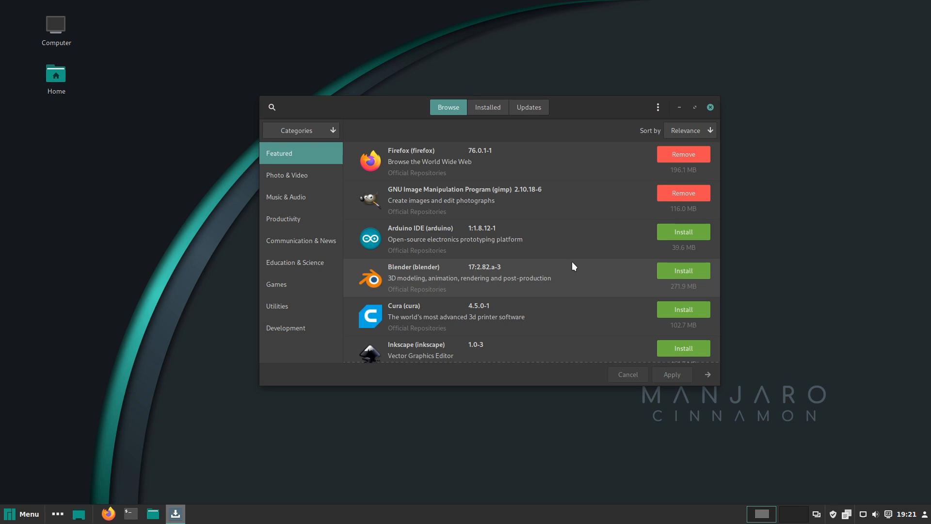
pyautogui.click(521, 104)
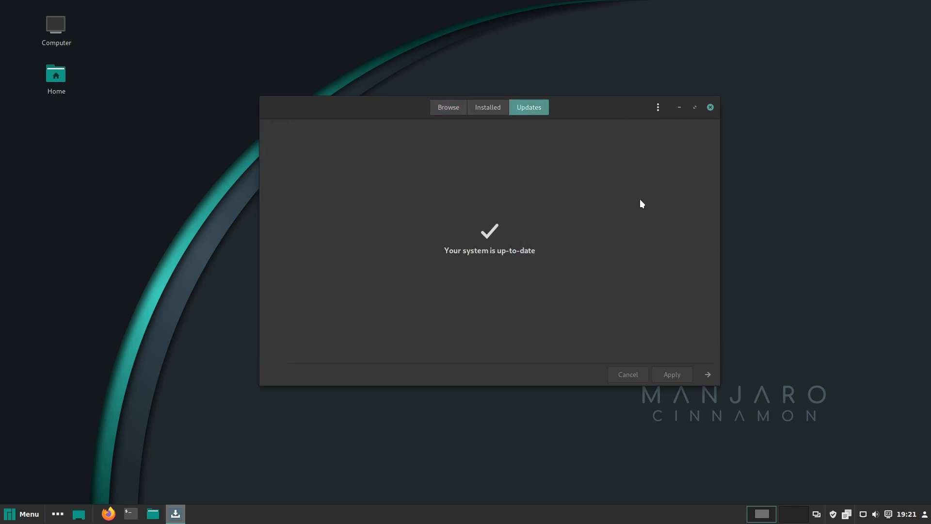
pyautogui.click(711, 107)
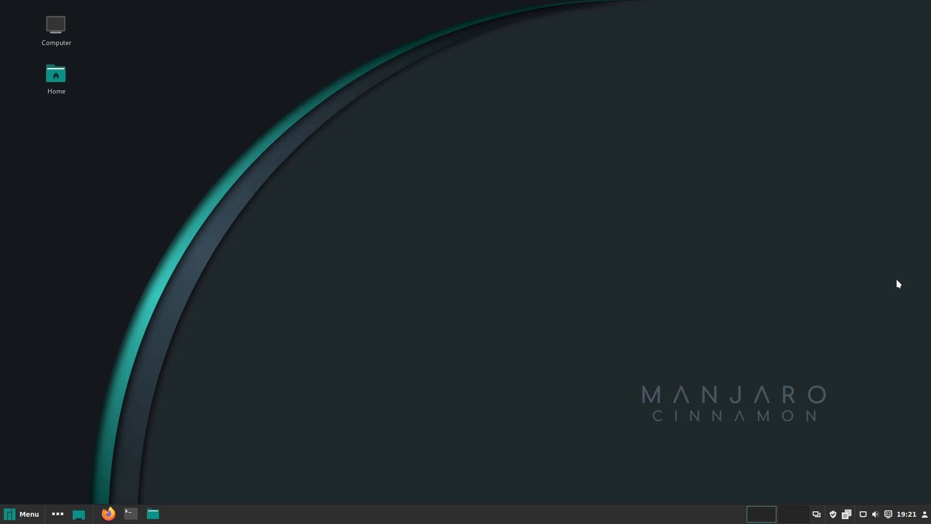
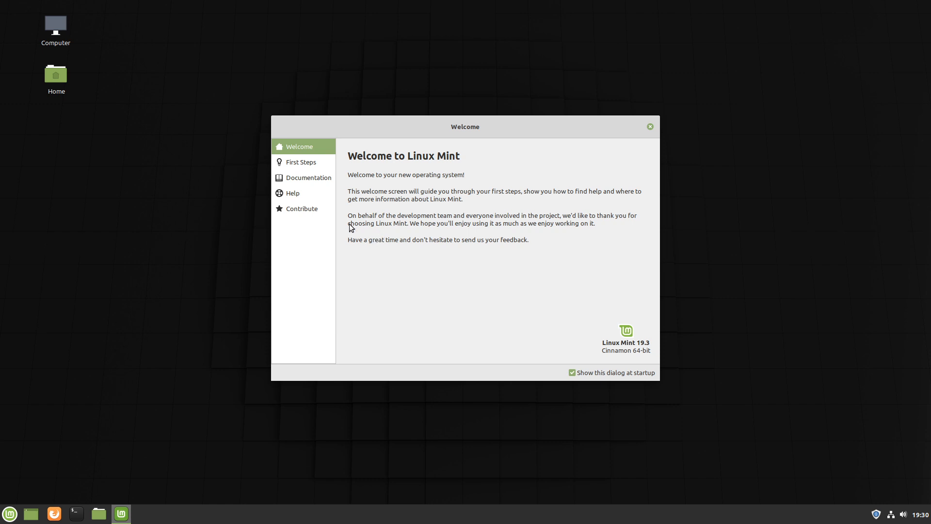
# Review the First Steps section of the Linux Mint Welcome window, from system snapshots to the desktop layout options.
pyautogui.click(294, 164)
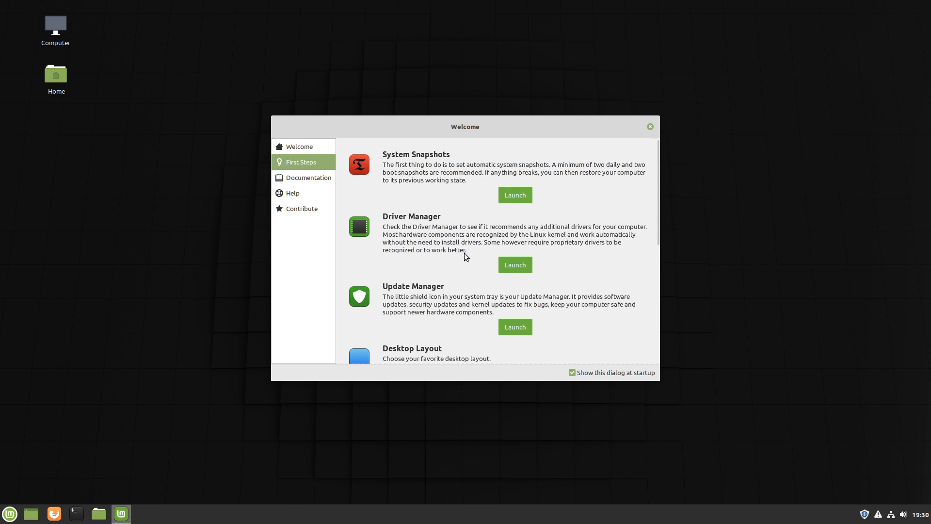
pyautogui.click(528, 264)
pyautogui.scroll(-5, 527, 264)
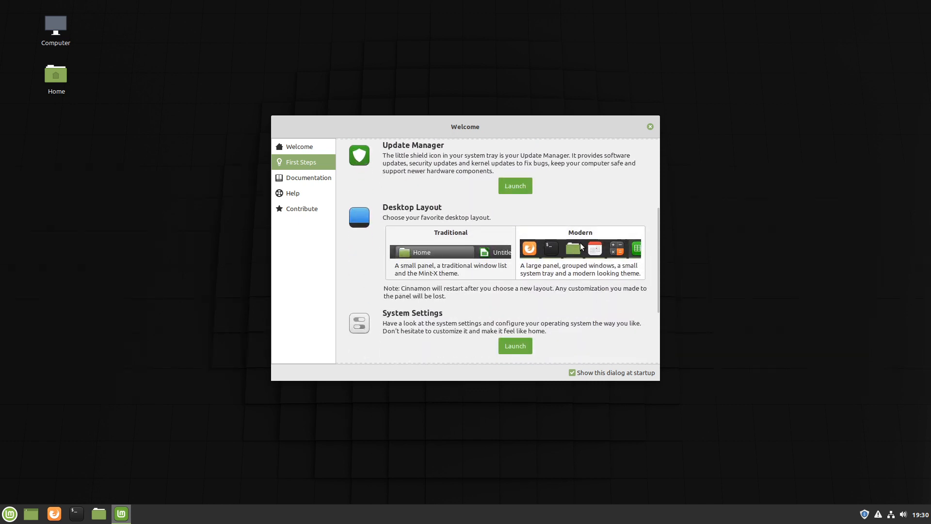
pyautogui.scroll(3, 580, 242)
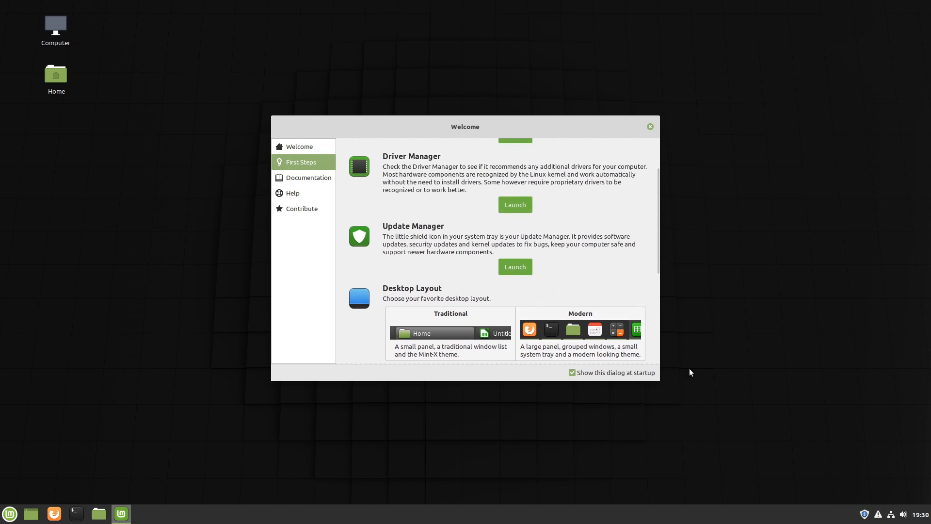
pyautogui.scroll(-1, 476, 249)
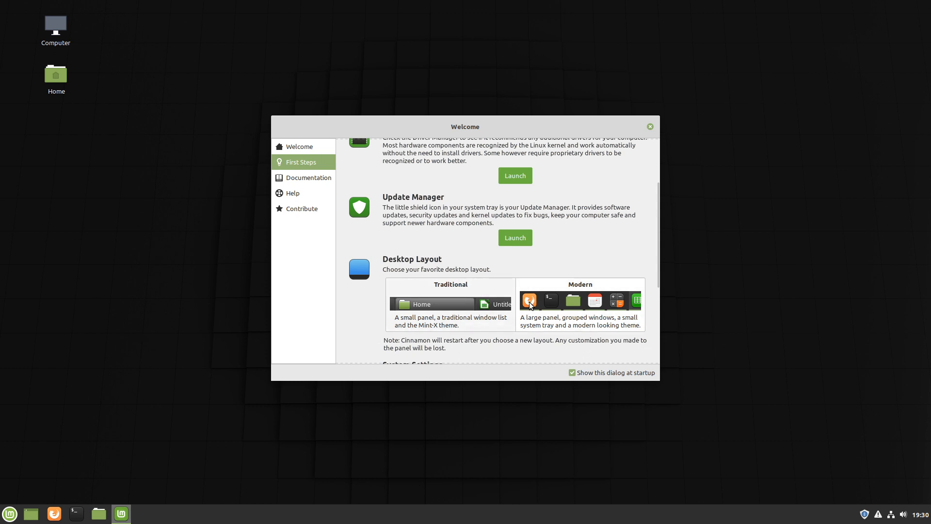
# Open the panel settings, turn on panel edit mode, and close the settings.
pyautogui.rightClick(147, 518)
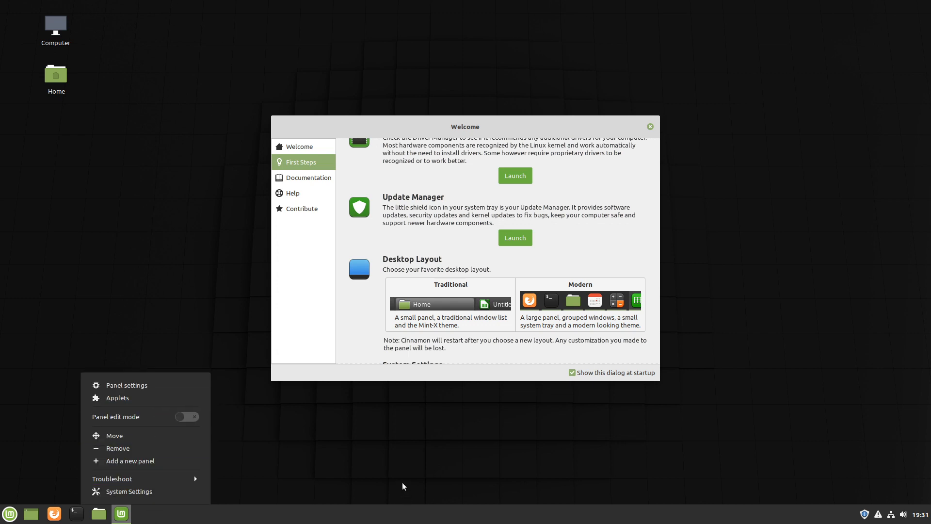
pyautogui.click(144, 383)
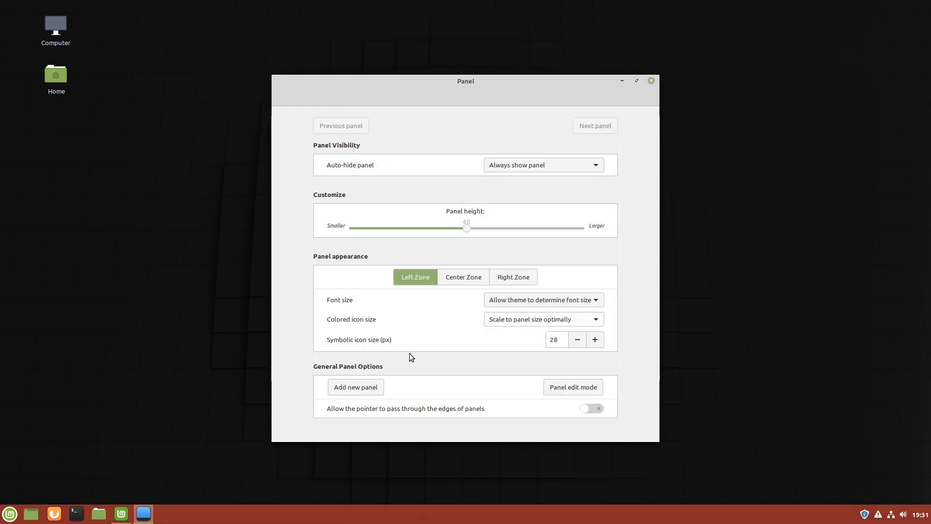
pyautogui.click(574, 388)
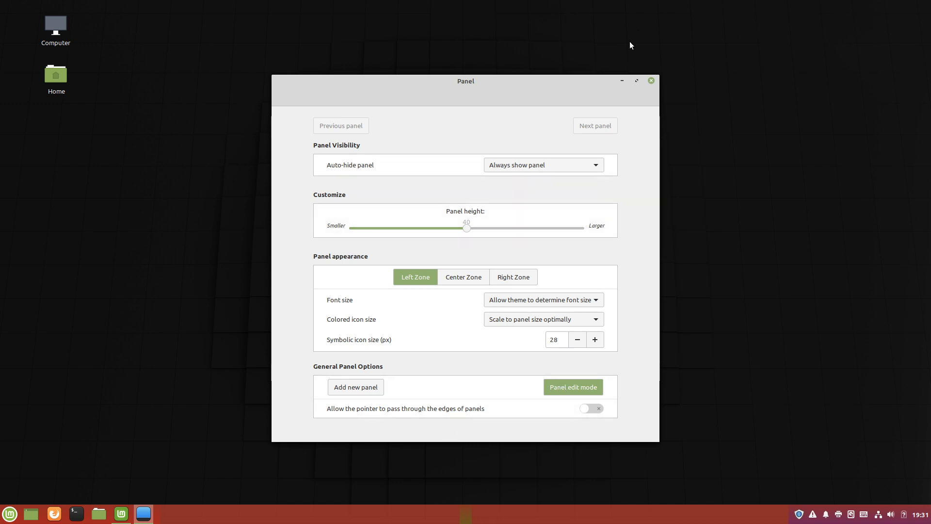
pyautogui.click(652, 80)
# Open the grouped window list's configuration and review its General, Panel and Thumbnails settings.
pyautogui.rightClick(124, 521)
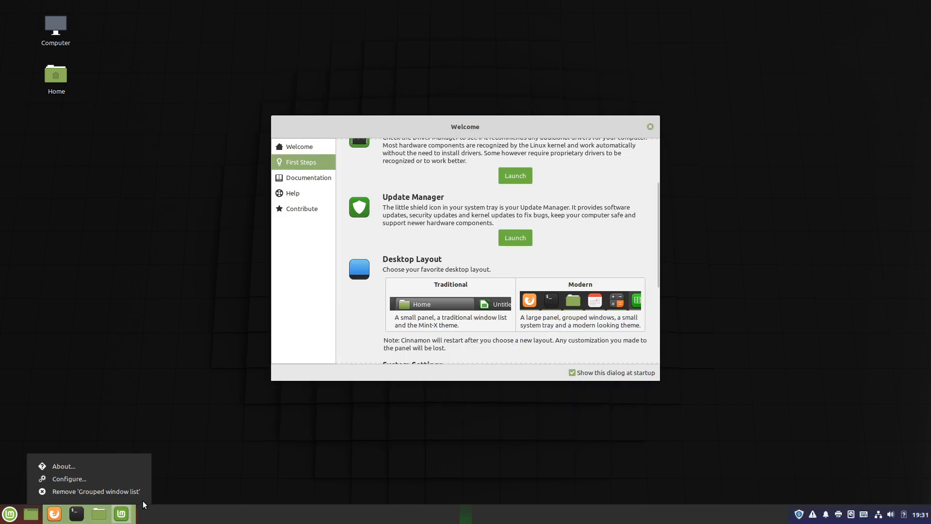
pyautogui.click(195, 347)
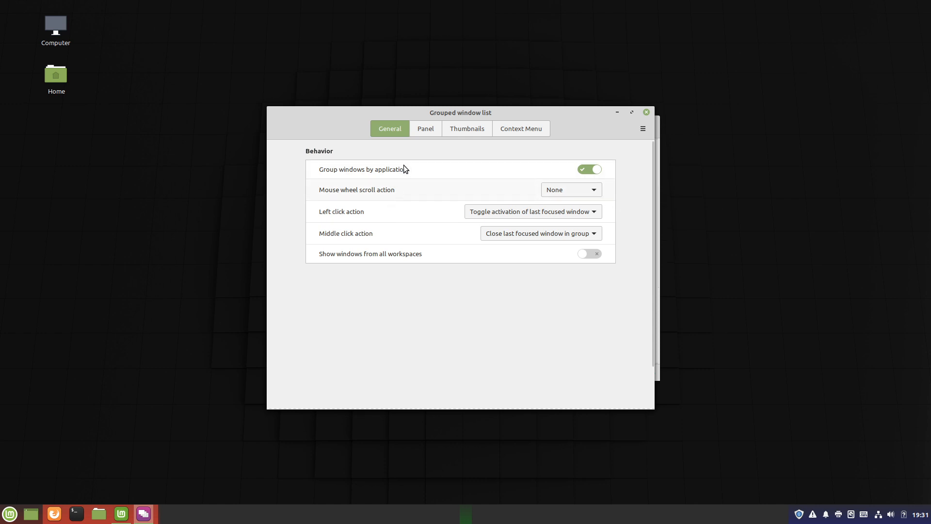
pyautogui.click(430, 135)
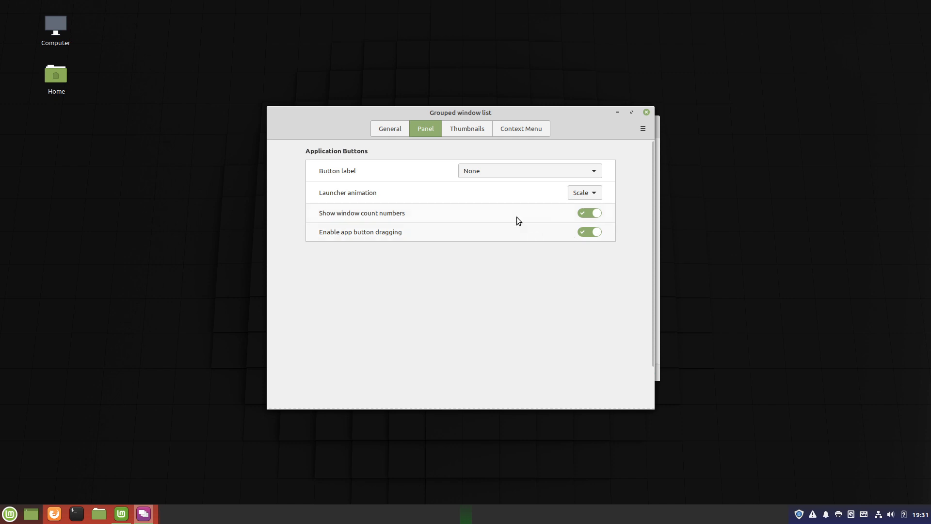
pyautogui.click(473, 132)
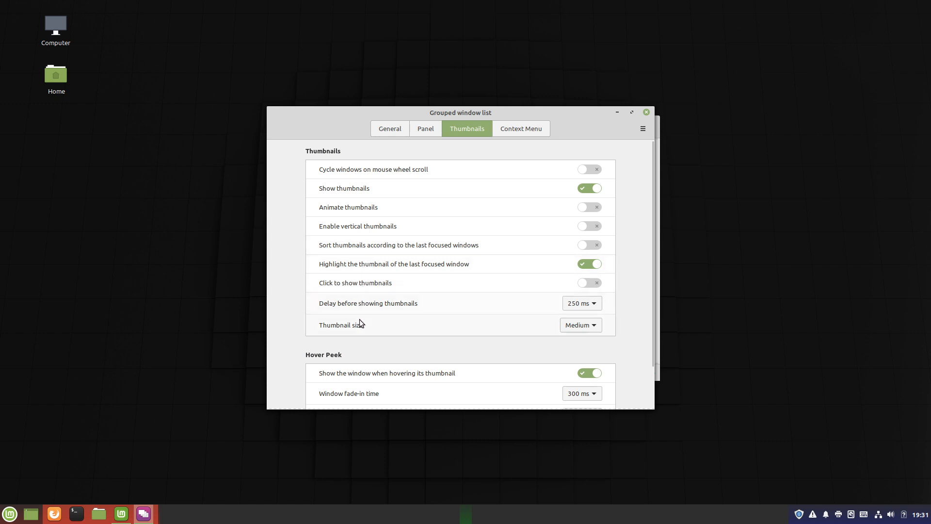
pyautogui.click(380, 131)
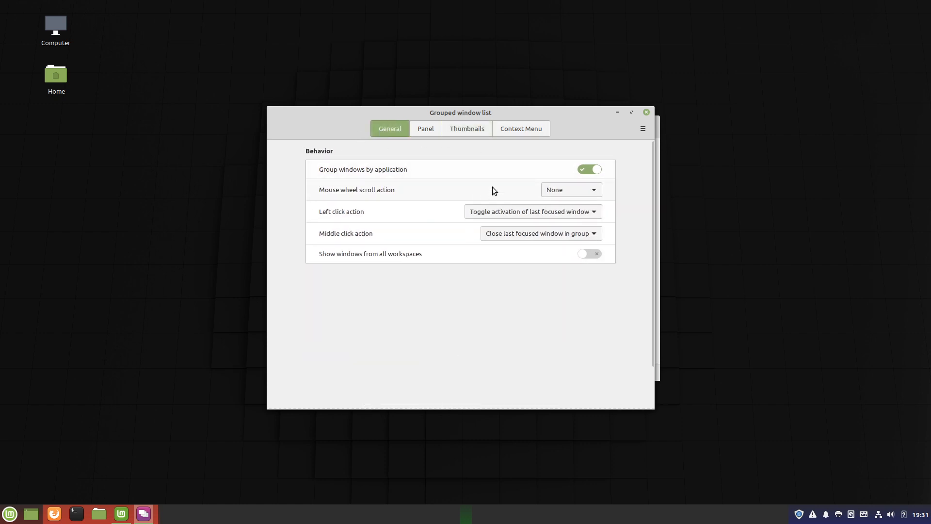
# Toggle the grouped window list's "Group windows by application" option to try it out.
pyautogui.click(590, 171)
pyautogui.click(588, 173)
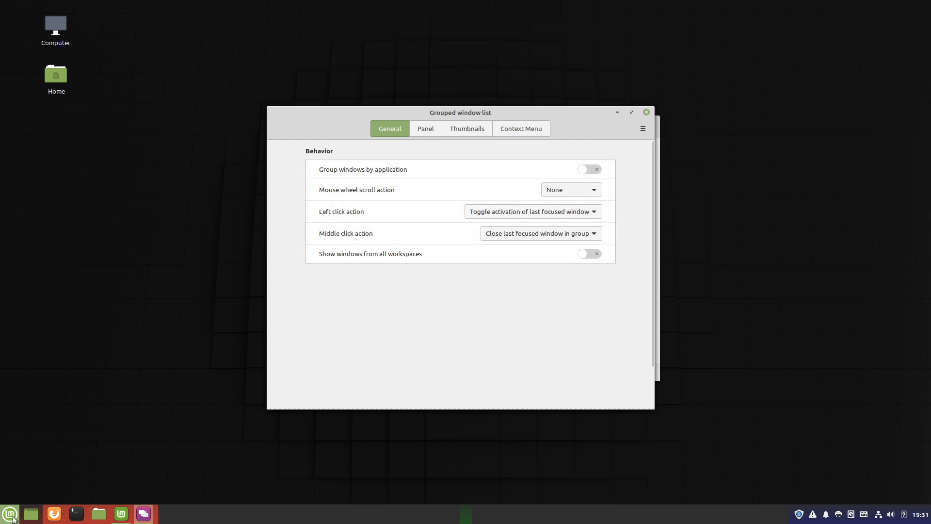
pyautogui.click(600, 171)
pyautogui.click(601, 171)
# Close the grouped window list's settings and turn off panel edit mode.
pyautogui.click(647, 113)
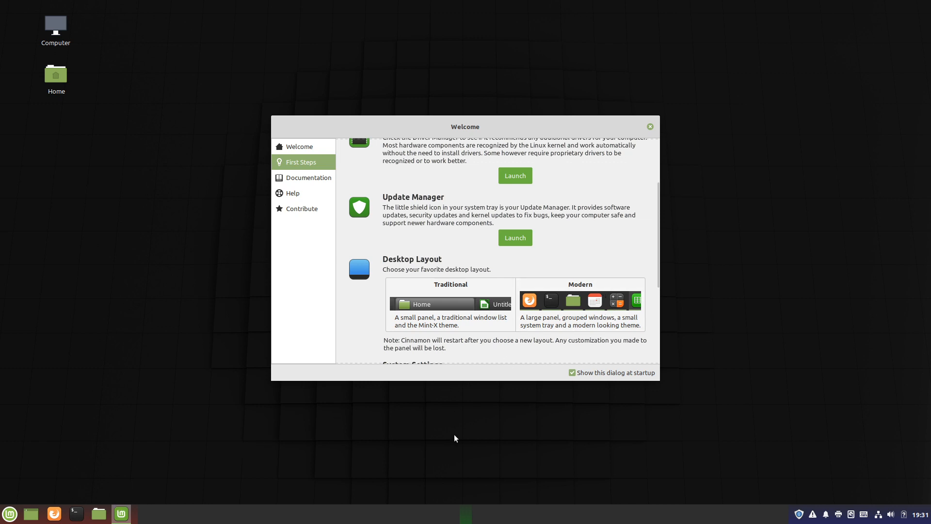
pyautogui.rightClick(411, 509)
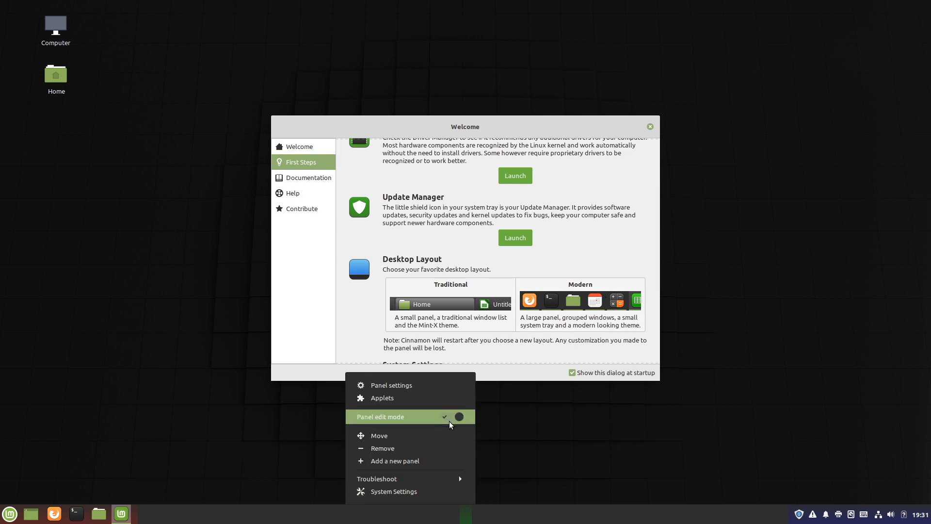
pyautogui.click(571, 423)
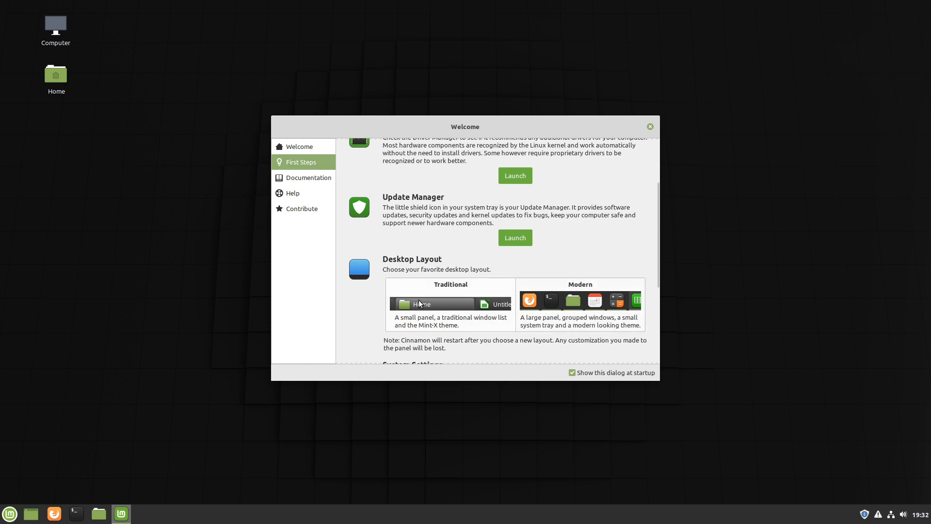
# Review the desktop layout, System Settings, Software Manager and Firewall entries in First Steps, and close the Welcome window.
pyautogui.scroll(-3, 543, 259)
pyautogui.scroll(2, 542, 257)
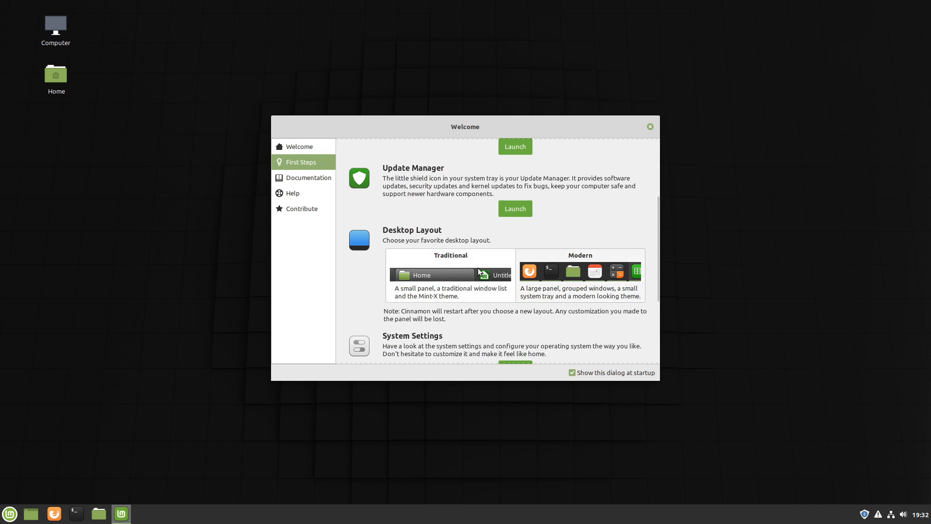
pyautogui.scroll(-4, 478, 268)
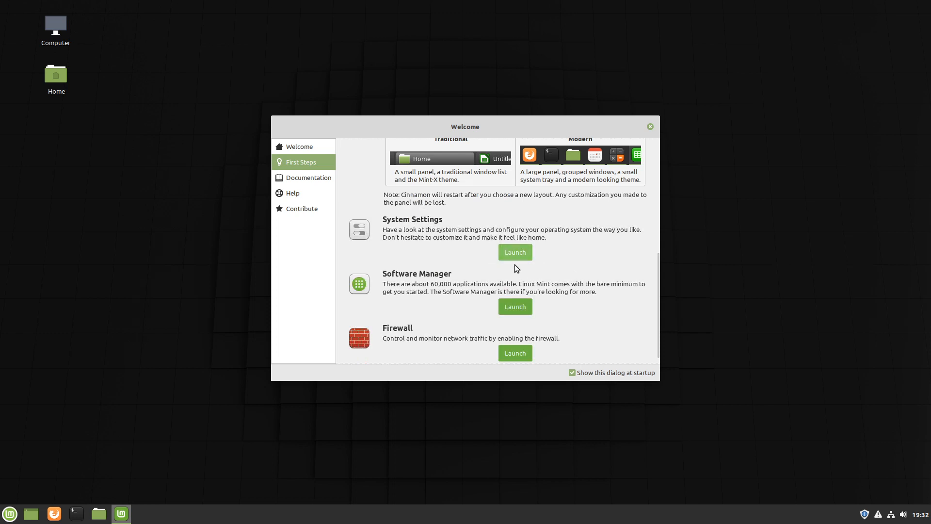
pyautogui.scroll(-1, 523, 342)
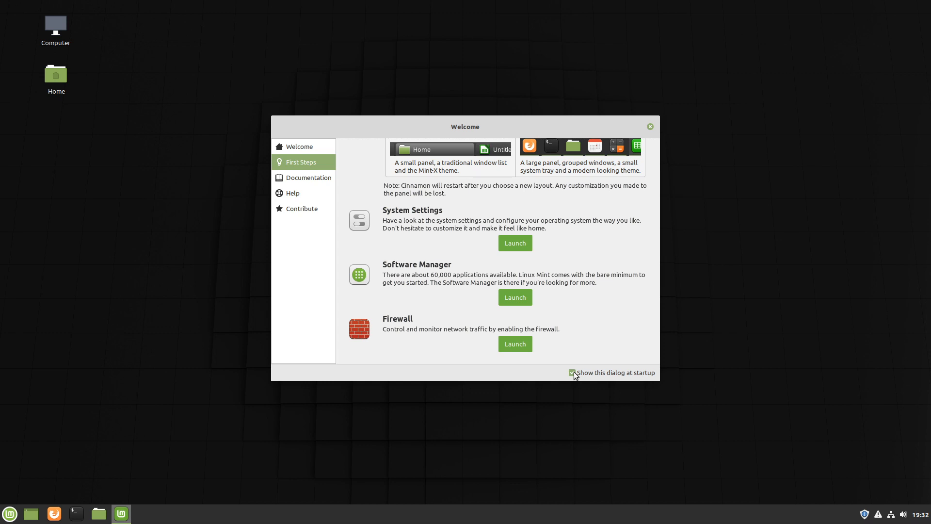
pyautogui.click(650, 127)
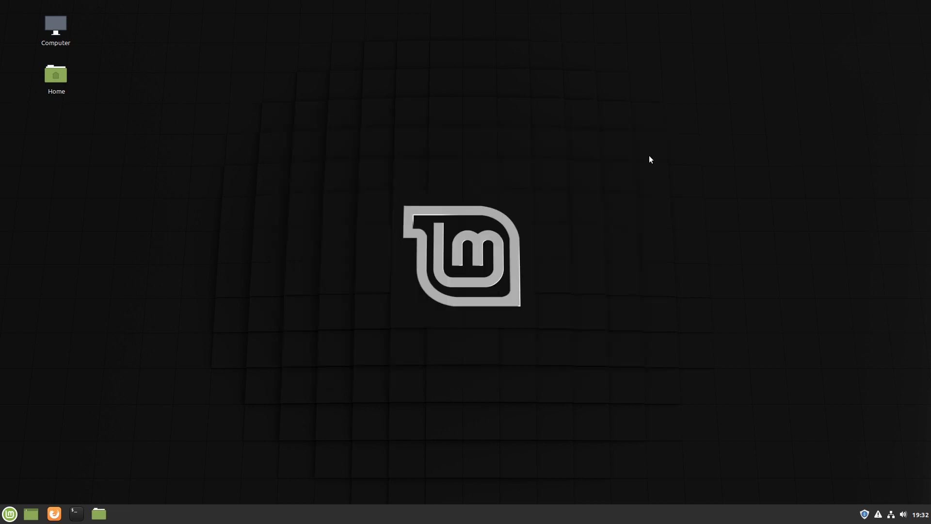
# Open a terminal and try to run htop.
pyautogui.click(76, 513)
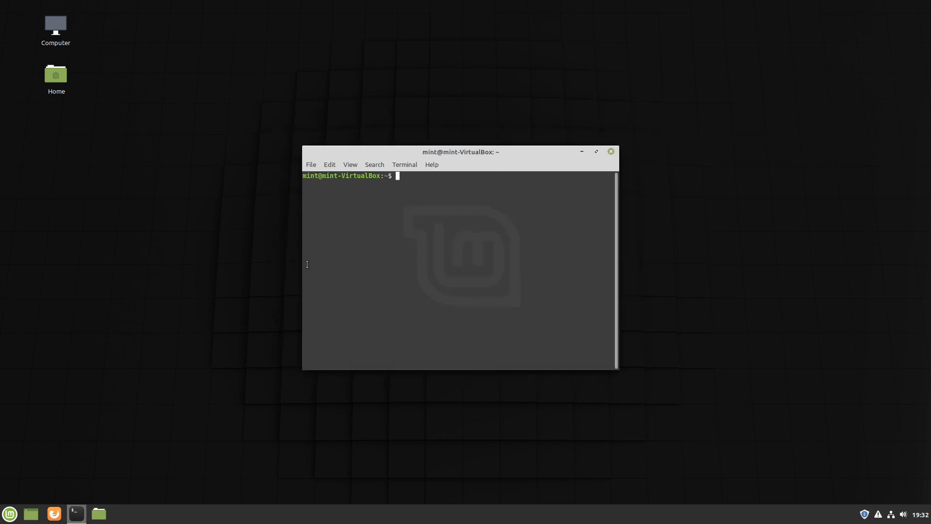
pyautogui.write('htop')
pyautogui.press('Return')
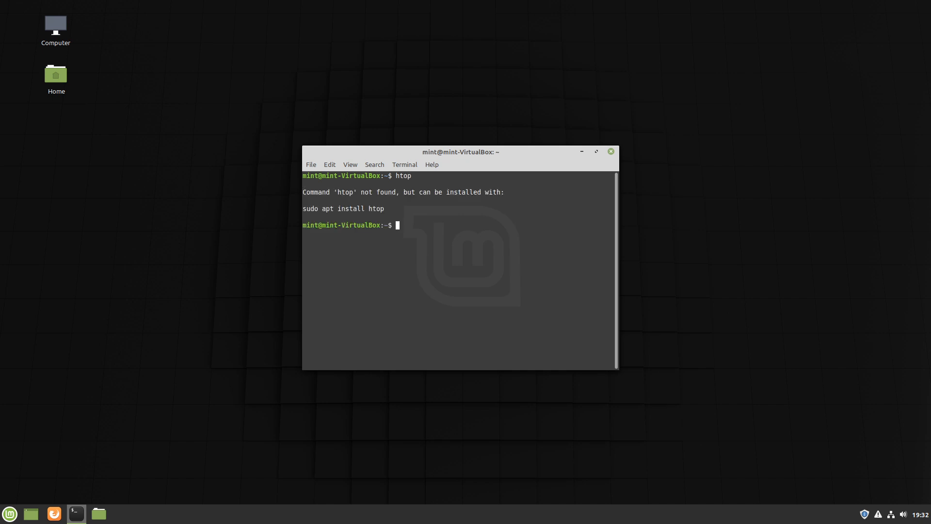
# Install htop with "sudo apt install htop", entering the account password for sudo.
pyautogui.write('sudo apt install htop')
pyautogui.press('Return')
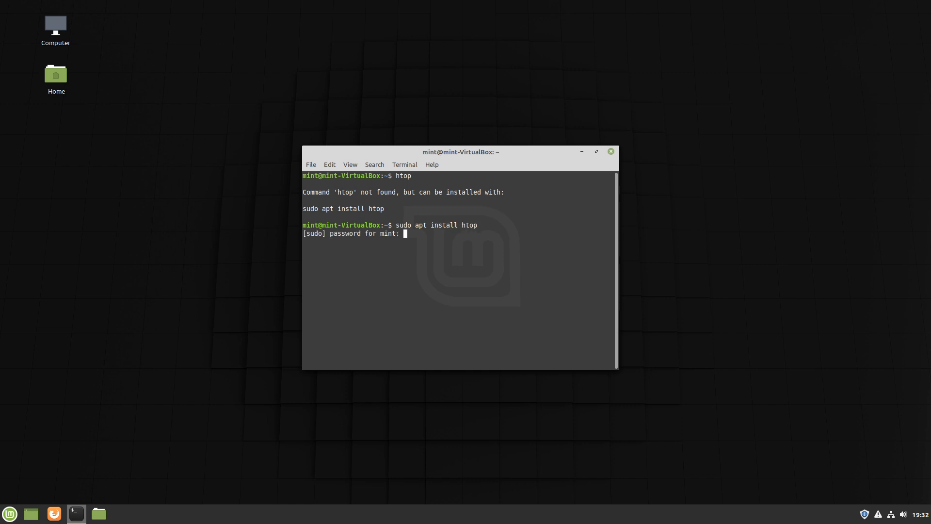
pyautogui.press('Return')
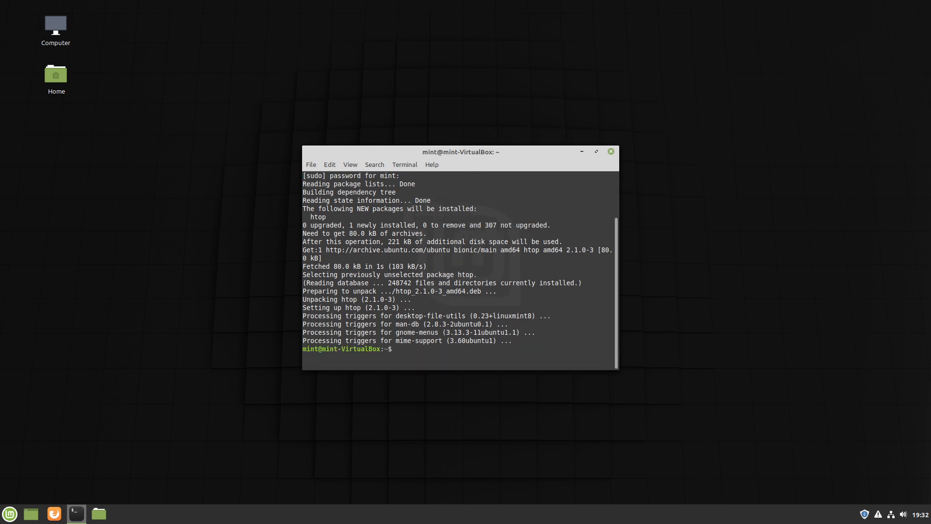
# Run htop to examine the system's processor and memory use, and close the terminal along with the running process.
pyautogui.write('htop')
pyautogui.press('Return')
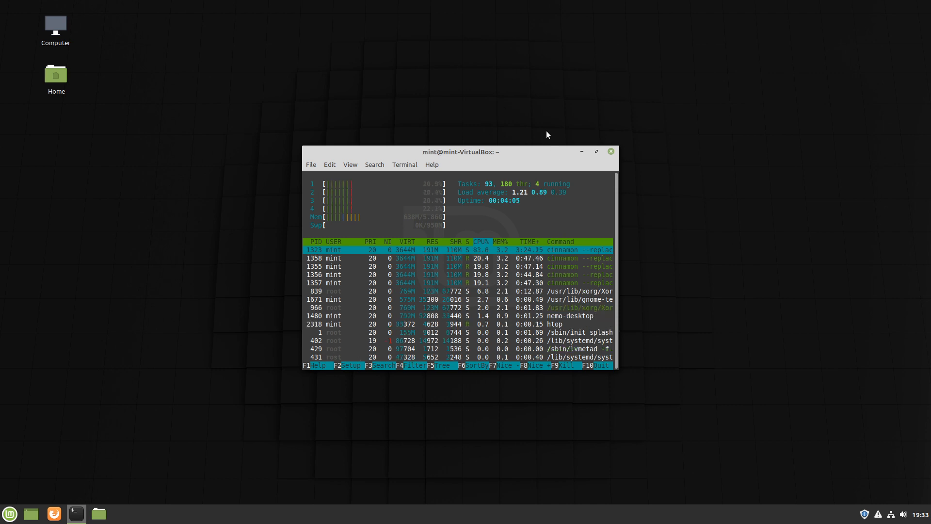
pyautogui.click(611, 152)
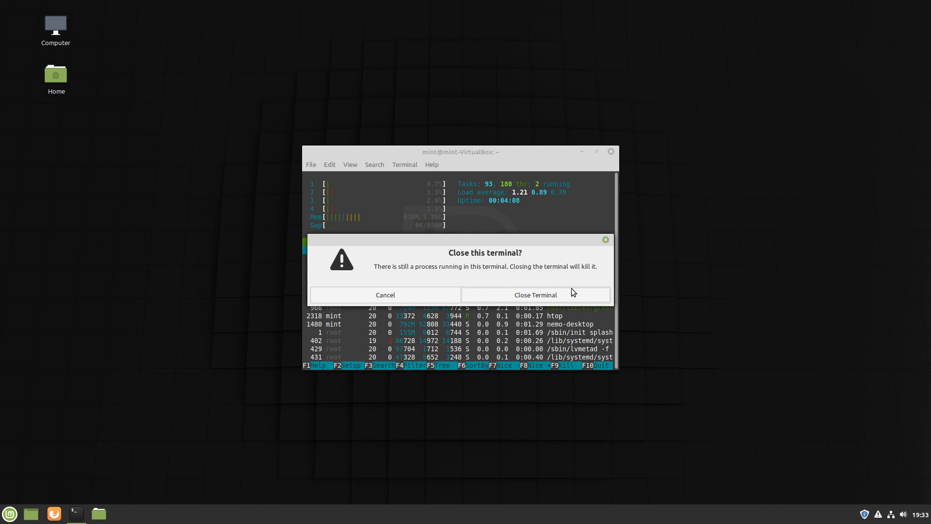
pyautogui.click(573, 292)
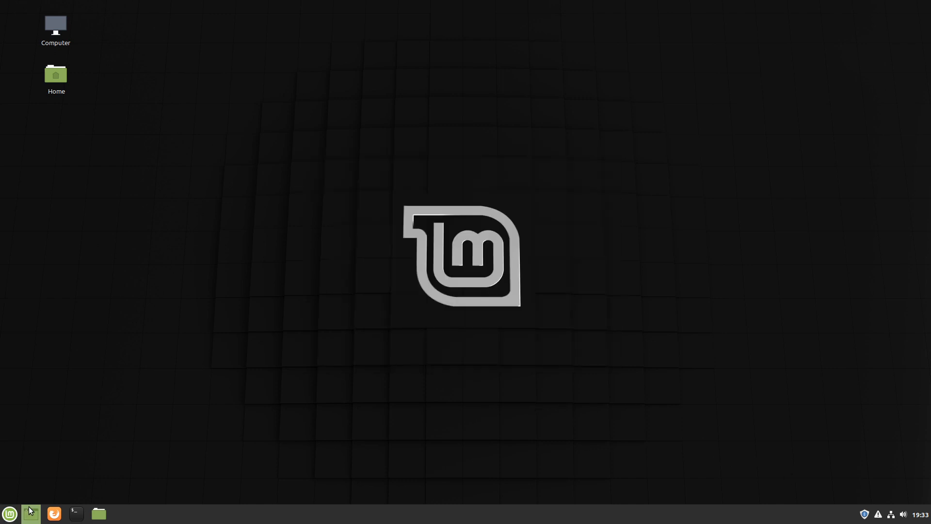
# Launch the Software Manager from the application menu's favorites.
pyautogui.click(10, 514)
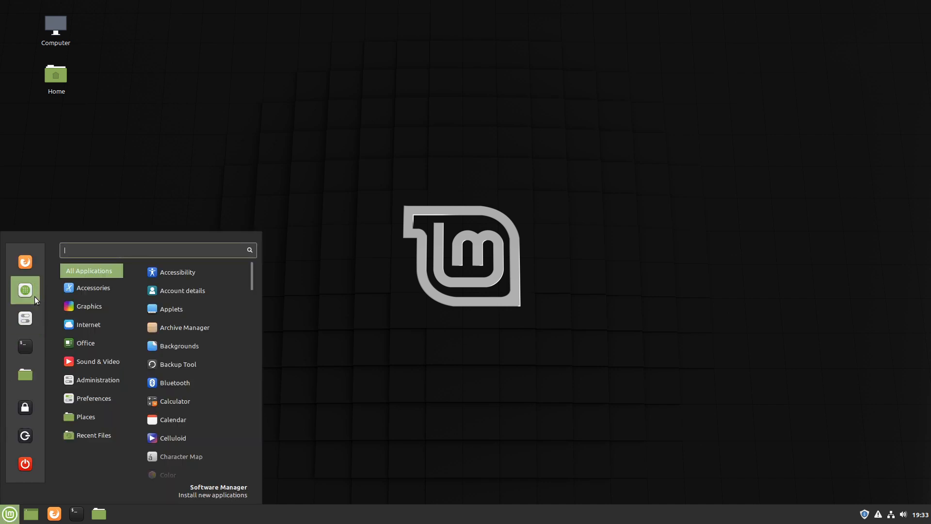
pyautogui.click(34, 297)
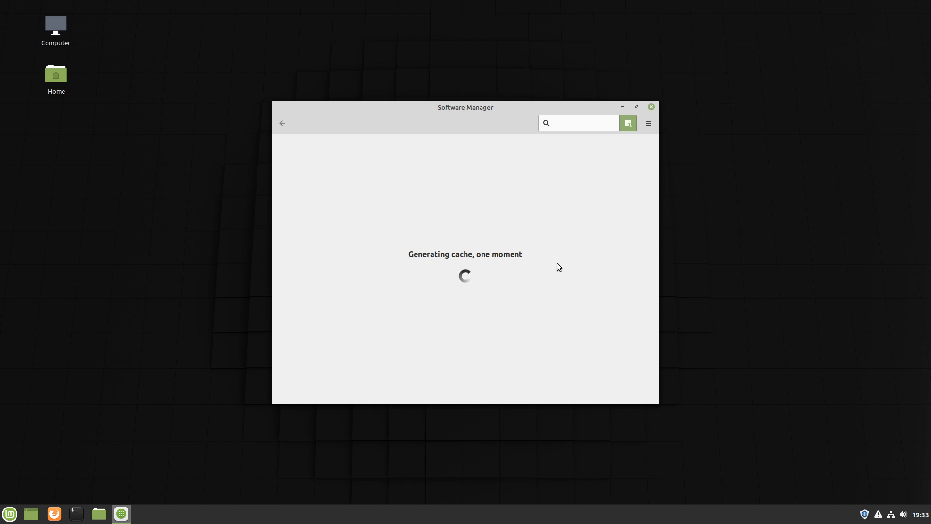
# Search the Software Manager for "kdenlive" and read the details and reviews of the standard Kdenlive package.
pyautogui.moveTo(452, 108); pyautogui.dragTo(402, 59)
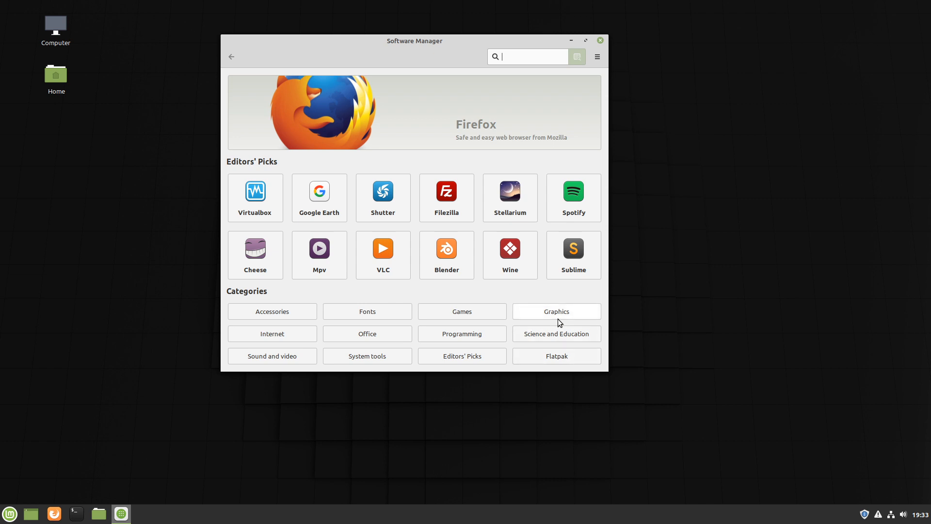
pyautogui.write('kdenlive')
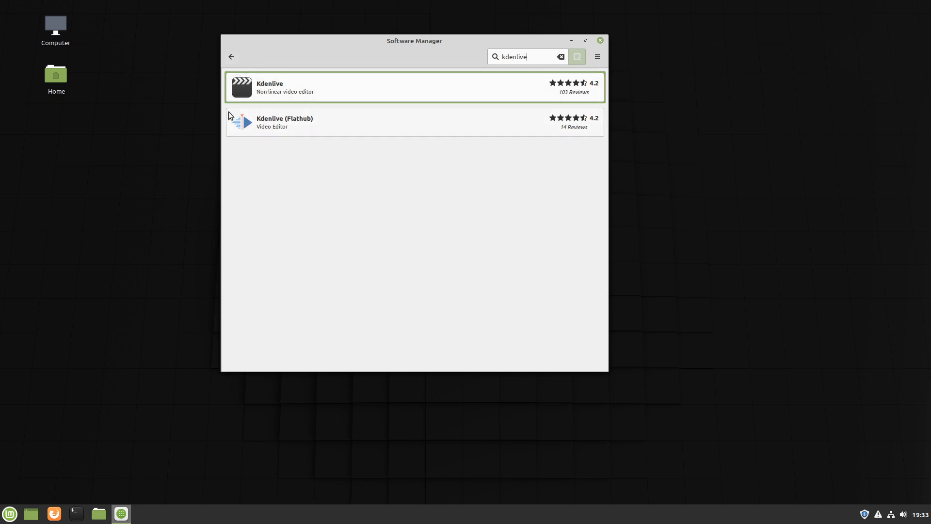
pyautogui.click(285, 96)
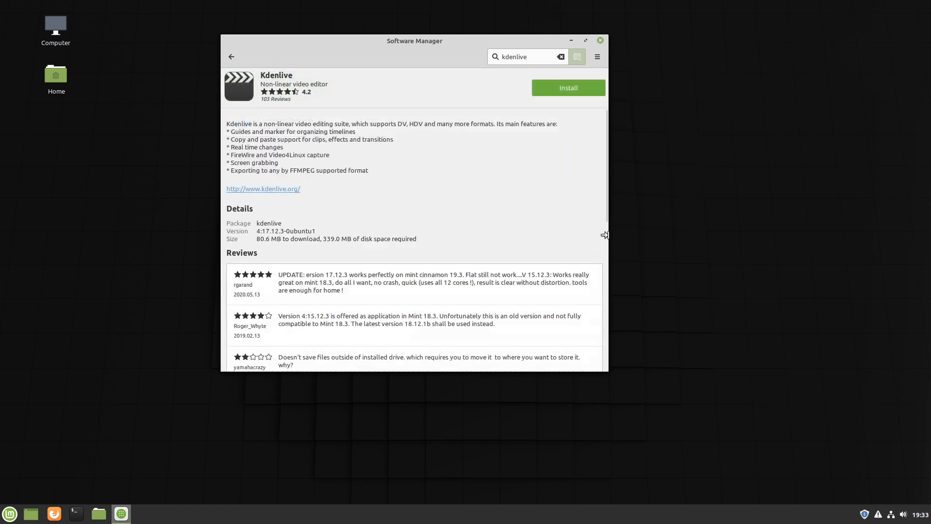
pyautogui.scroll(-5, 551, 237)
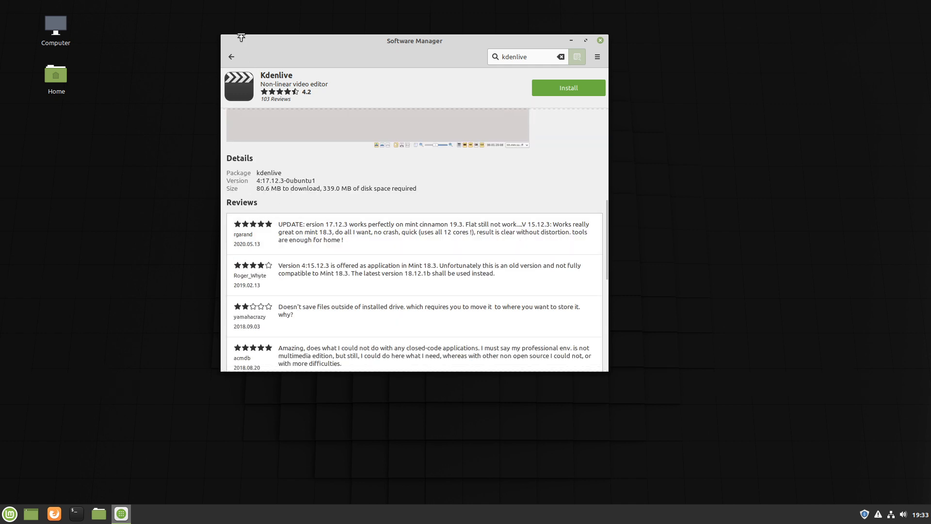
# Examine the description, details and reviews of the Flathub version of Kdenlive, and close the Software Manager.
pyautogui.click(232, 57)
pyautogui.click(346, 128)
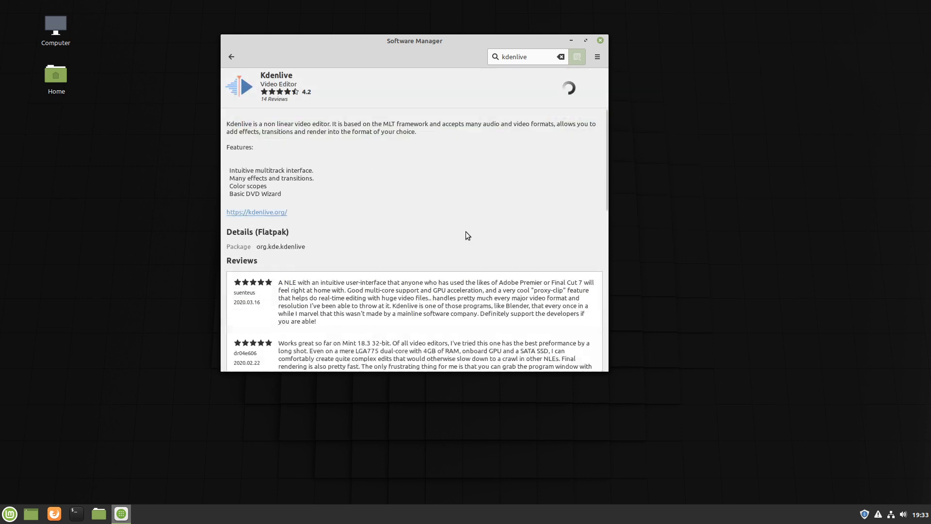
pyautogui.scroll(-3, 427, 203)
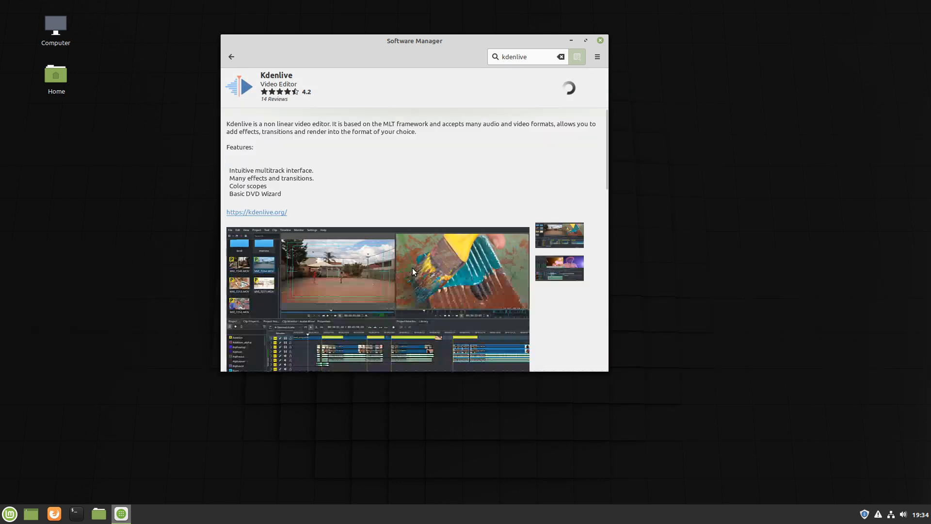
pyautogui.scroll(-5, 423, 202)
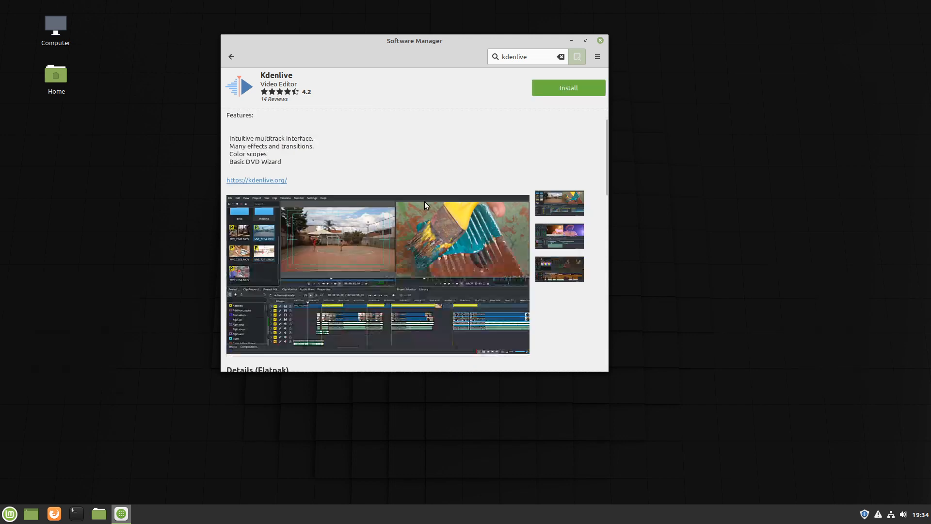
pyautogui.scroll(5, 473, 233)
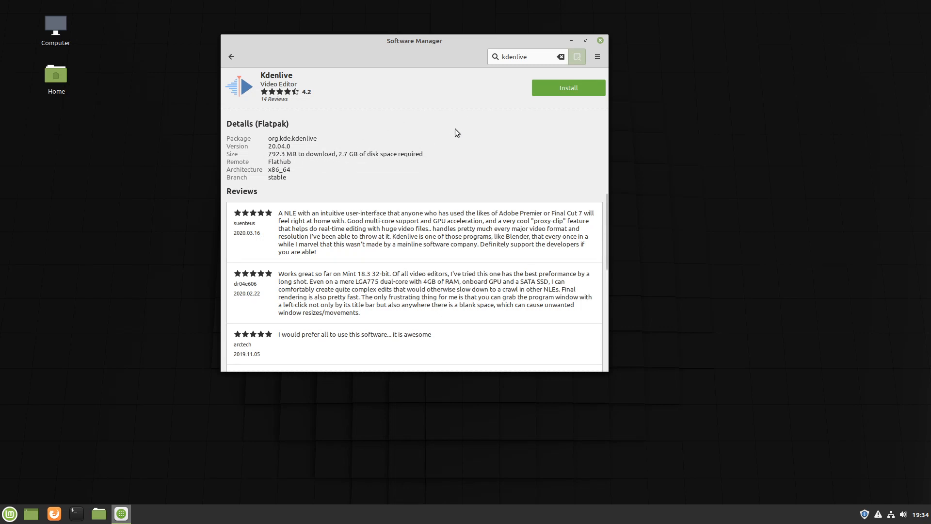
pyautogui.scroll(5, 455, 132)
pyautogui.click(231, 57)
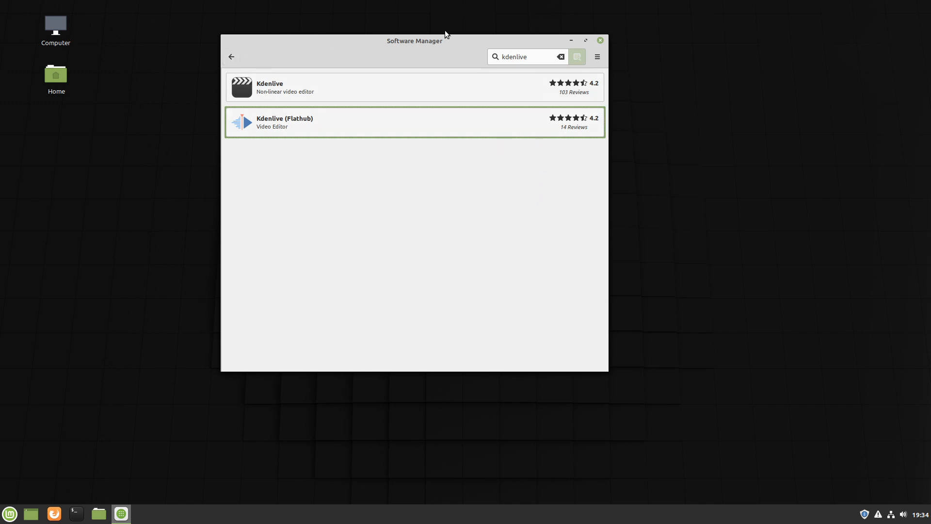
pyautogui.moveTo(443, 39); pyautogui.dragTo(495, 72)
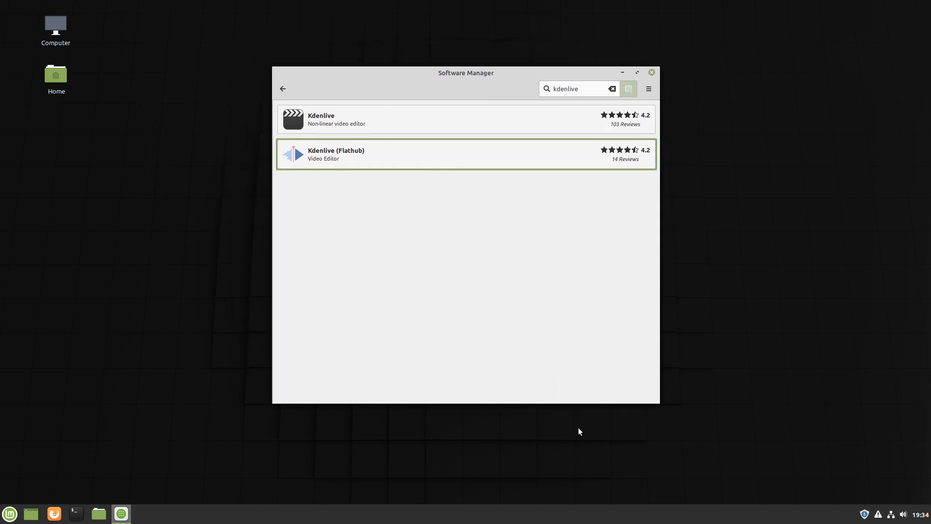
pyautogui.click(652, 72)
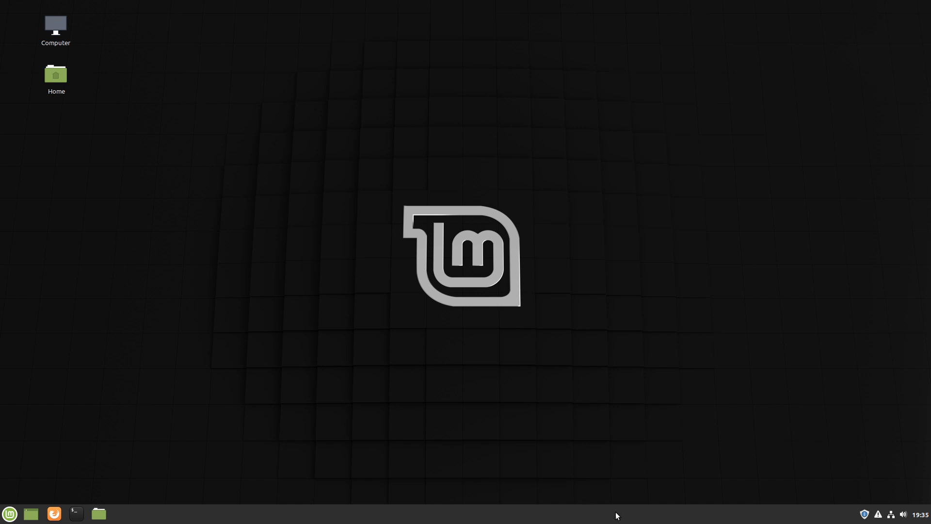
# Open the Update Manager past its welcome page and apply its own update, entering the account password to authenticate.
pyautogui.click(864, 514)
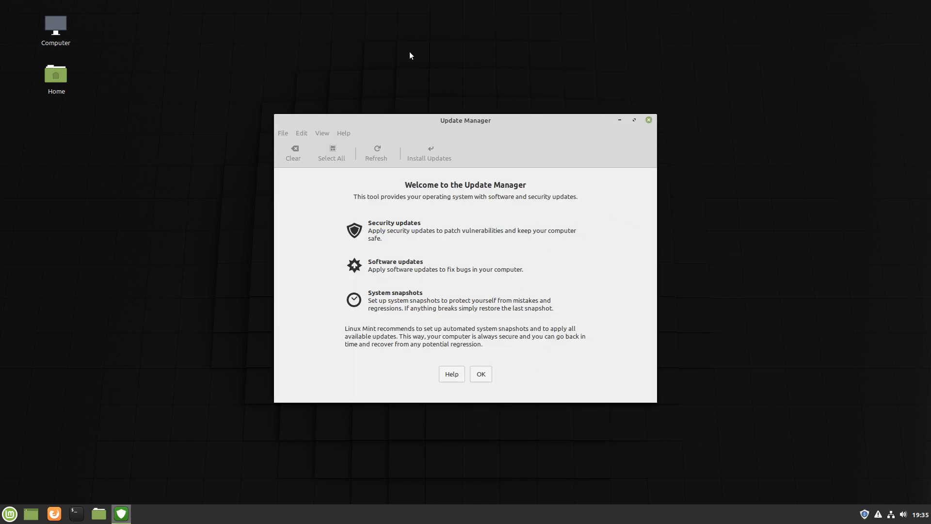
pyautogui.click(482, 377)
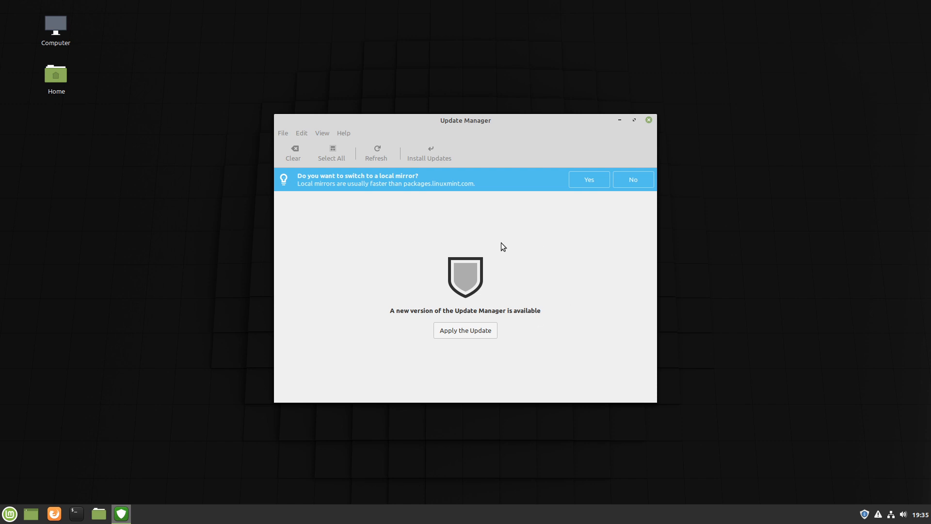
pyautogui.click(483, 329)
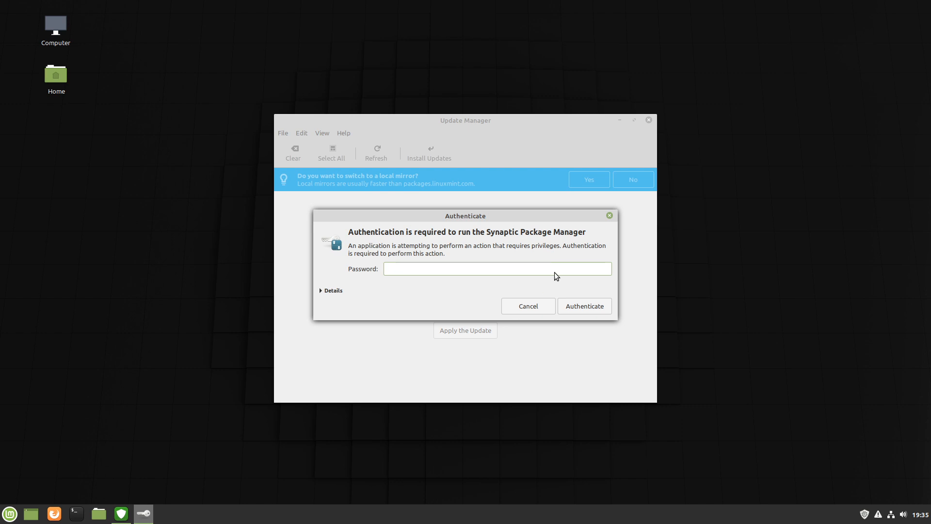
pyautogui.write('•••')
pyautogui.press('Return')
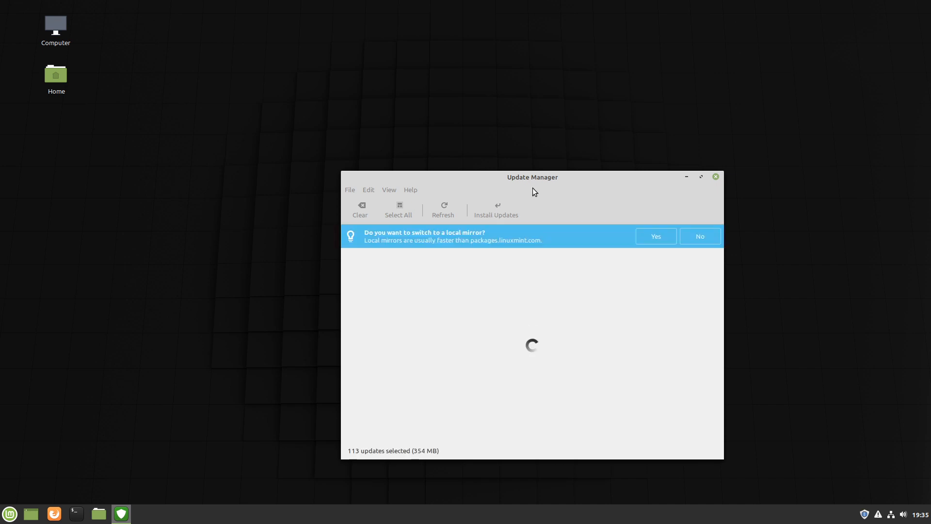
# Move the Update Manager window higher on the desktop and look over the list of available updates.
pyautogui.moveTo(506, 172); pyautogui.dragTo(492, 108)
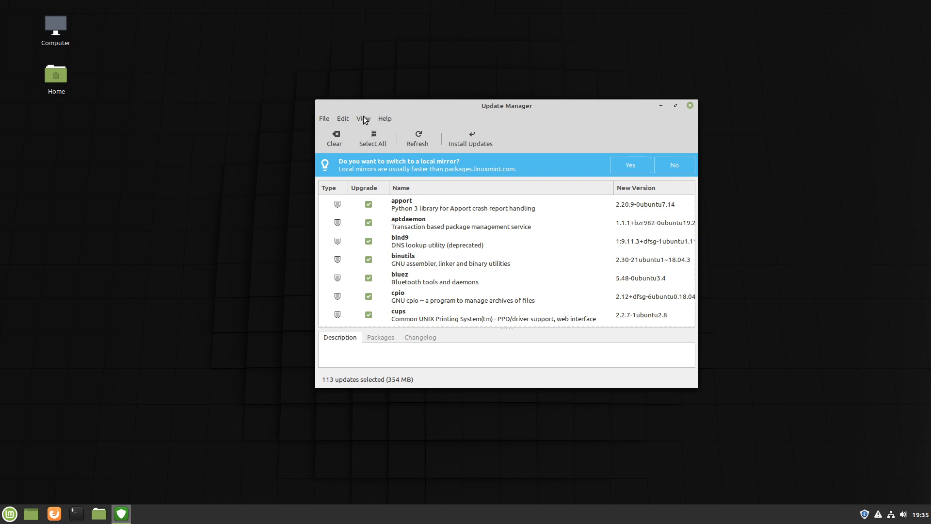
pyautogui.scroll(-5, 603, 208)
pyautogui.scroll(5, 522, 226)
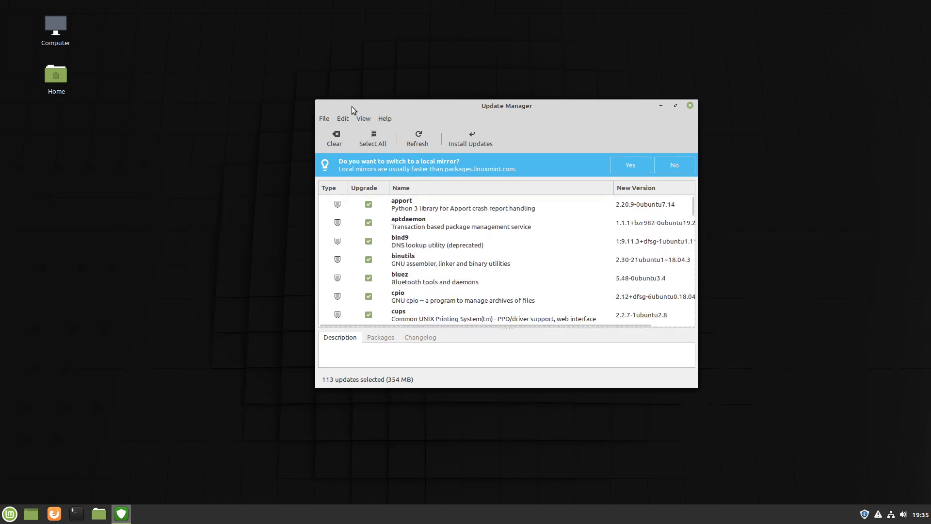
# Open the Kernels window from the Update Manager and look through the 5.3 kernel series.
pyautogui.click(363, 118)
pyautogui.click(403, 172)
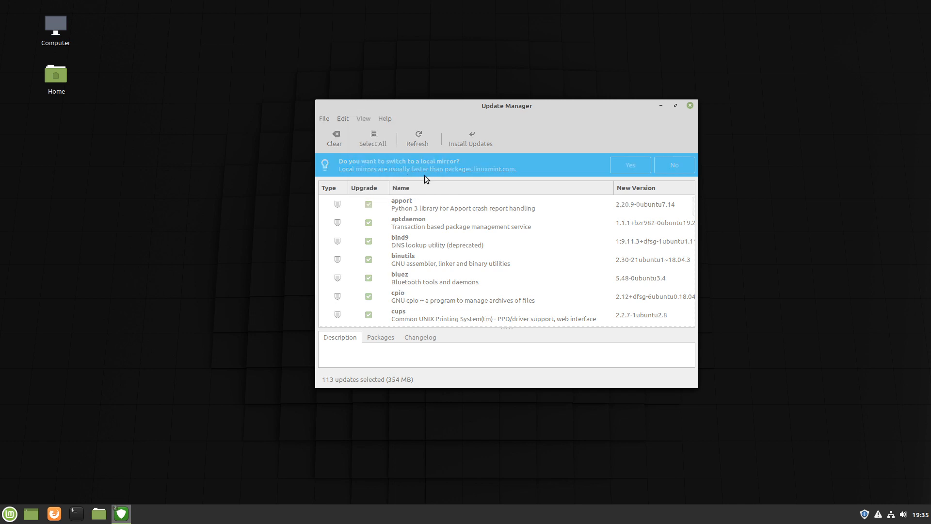
pyautogui.click(674, 359)
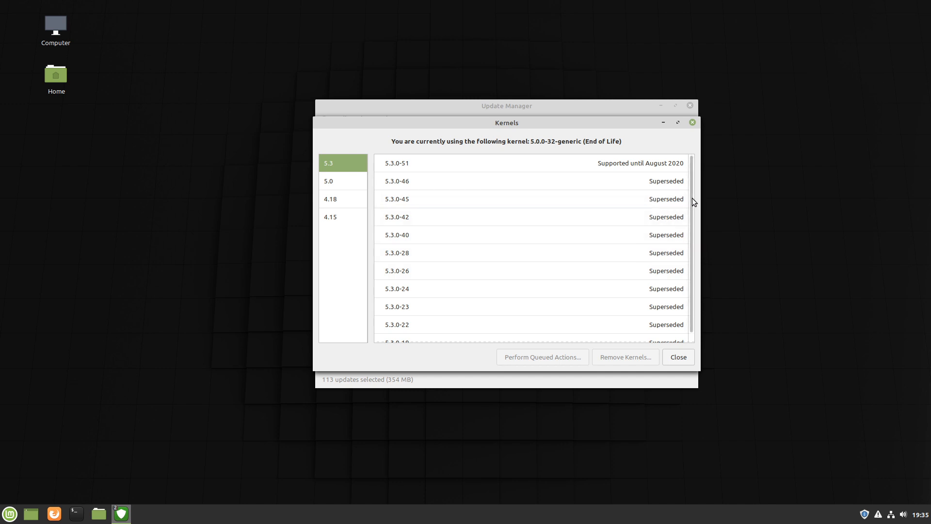
pyautogui.scroll(-1, 684, 233)
pyautogui.scroll(1, 682, 239)
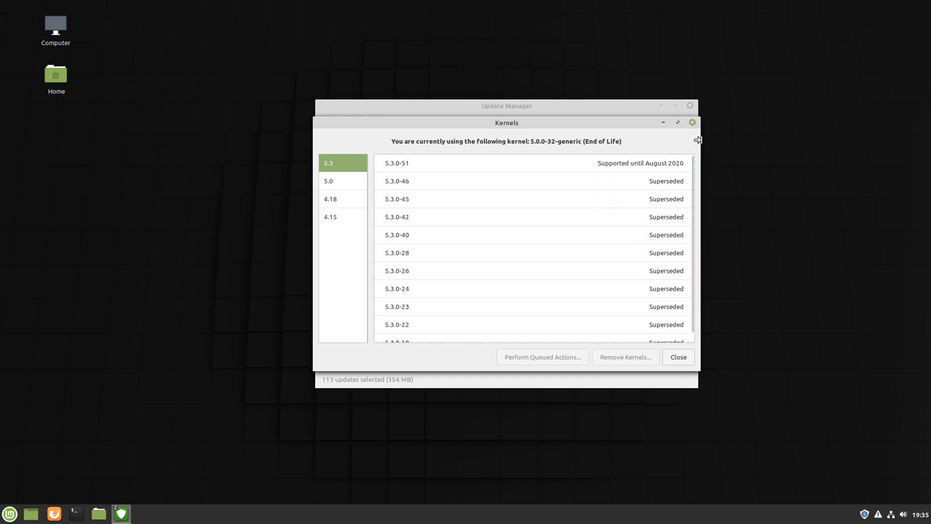
# Compare the kernels in the 5.0 and 5.3 series, checking their support status, and close the Kernels window.
pyautogui.click(345, 178)
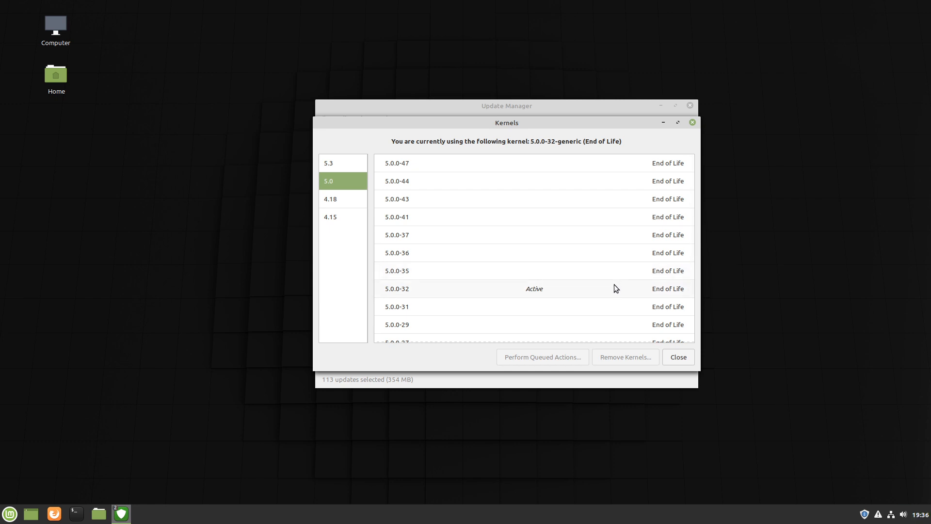
pyautogui.click(329, 162)
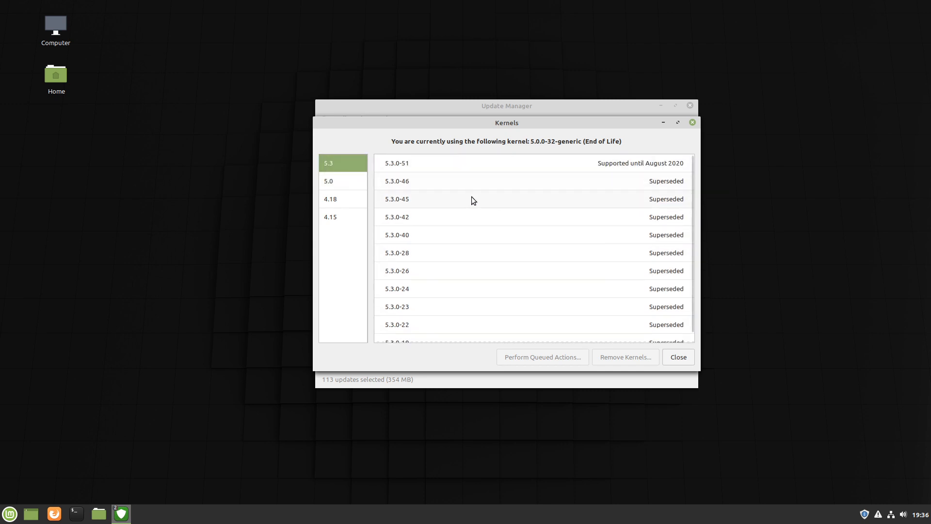
pyautogui.scroll(-1, 492, 165)
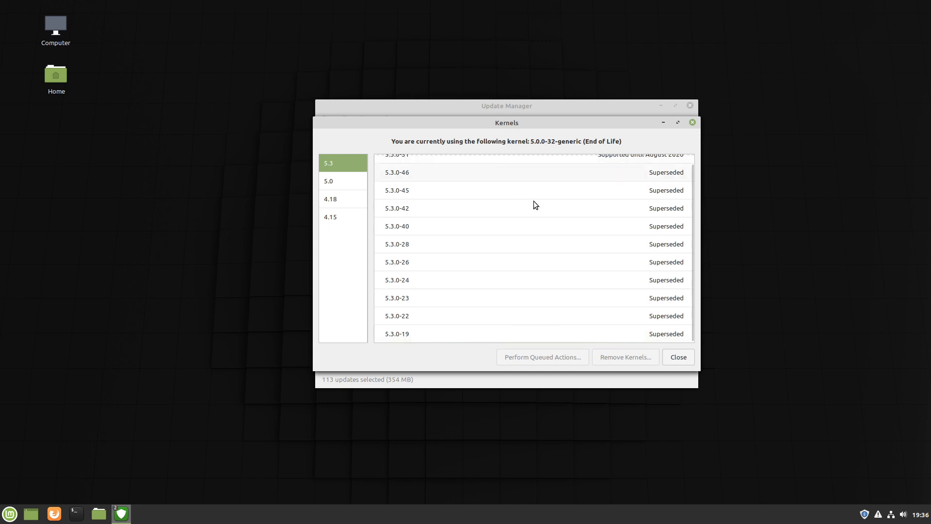
pyautogui.scroll(1, 534, 200)
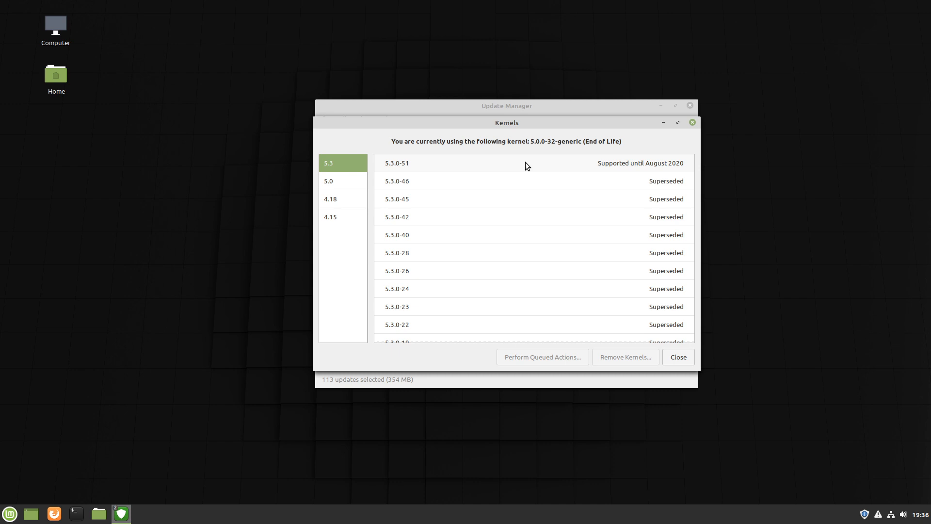
pyautogui.click(692, 124)
# Examine the full list of security and software updates in the Update Manager, and move the window aside.
pyautogui.scroll(-5, 555, 248)
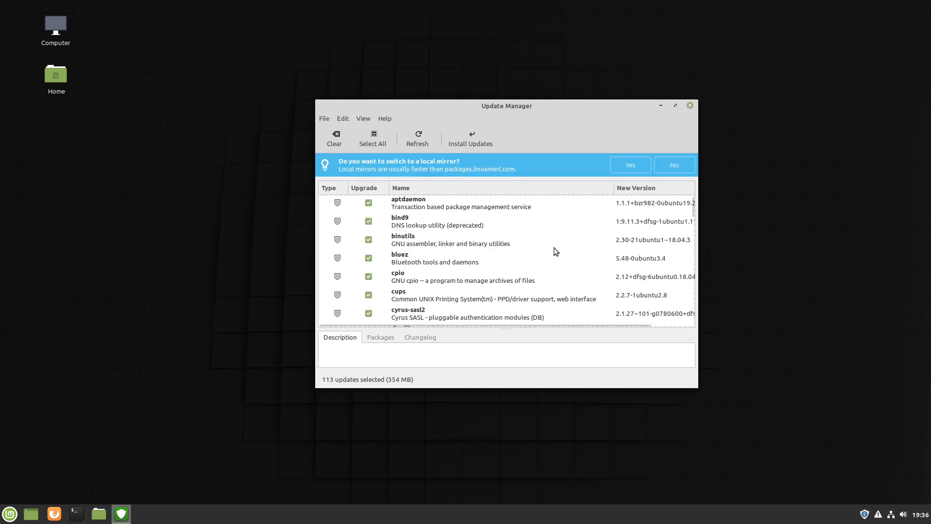
pyautogui.moveTo(692, 215); pyautogui.dragTo(697, 360)
pyautogui.scroll(15, 608, 257)
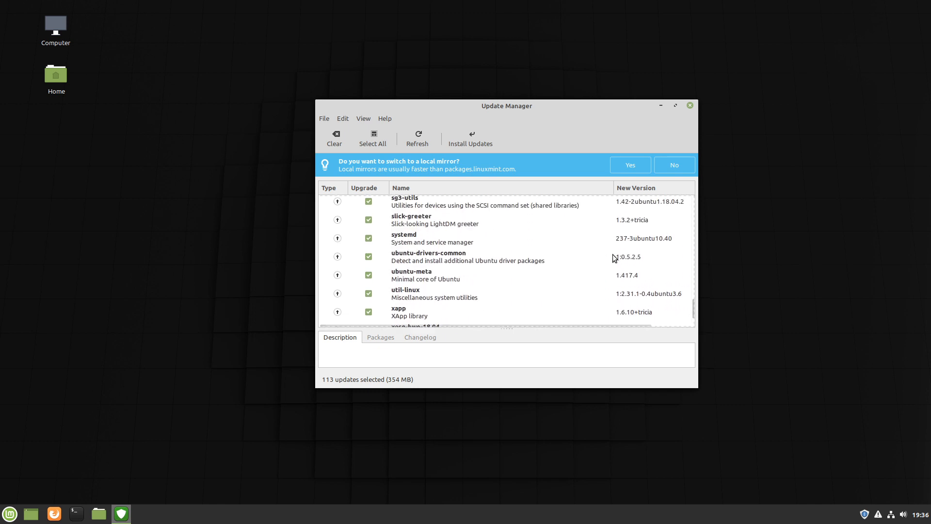
pyautogui.scroll(5, 612, 254)
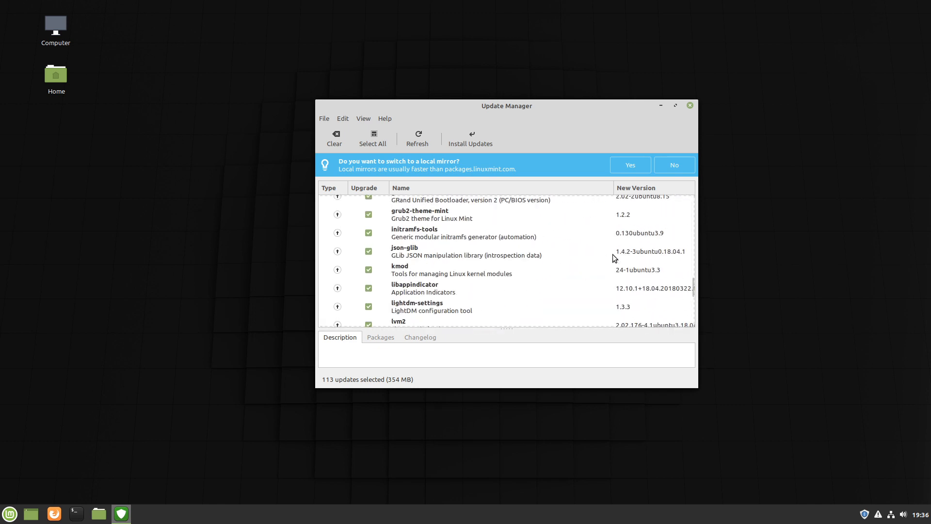
pyautogui.scroll(10, 613, 254)
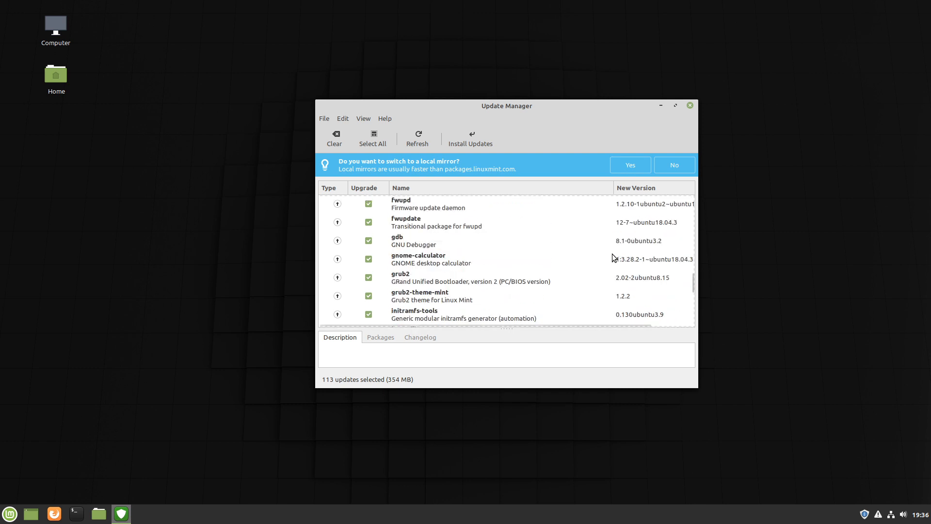
pyautogui.scroll(-15, 612, 254)
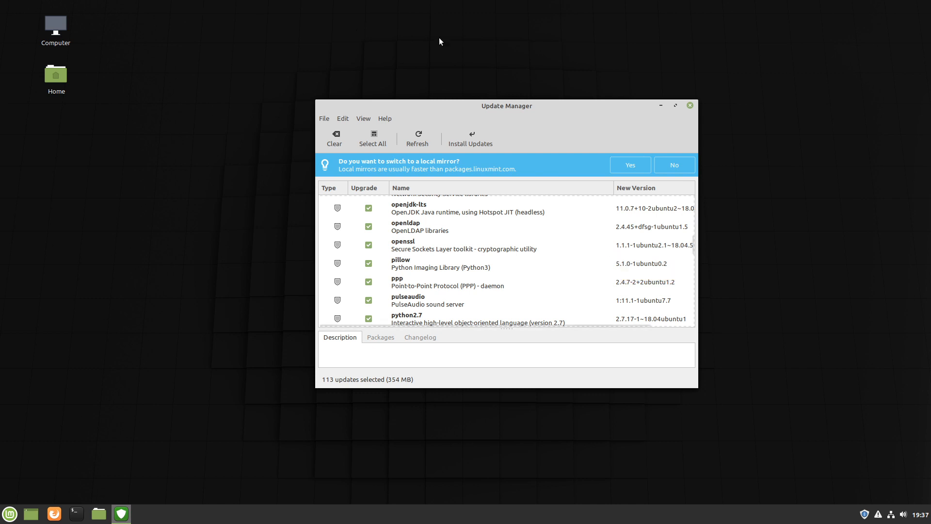
pyautogui.moveTo(668, 102); pyautogui.dragTo(743, 67)
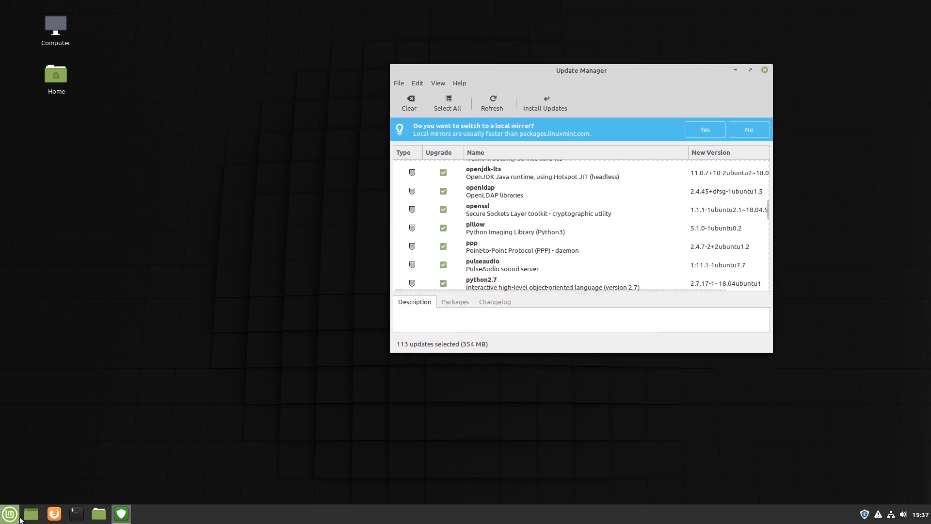
# Open the Themes page in System Settings, closing the Update Manager along the way.
pyautogui.click(9, 514)
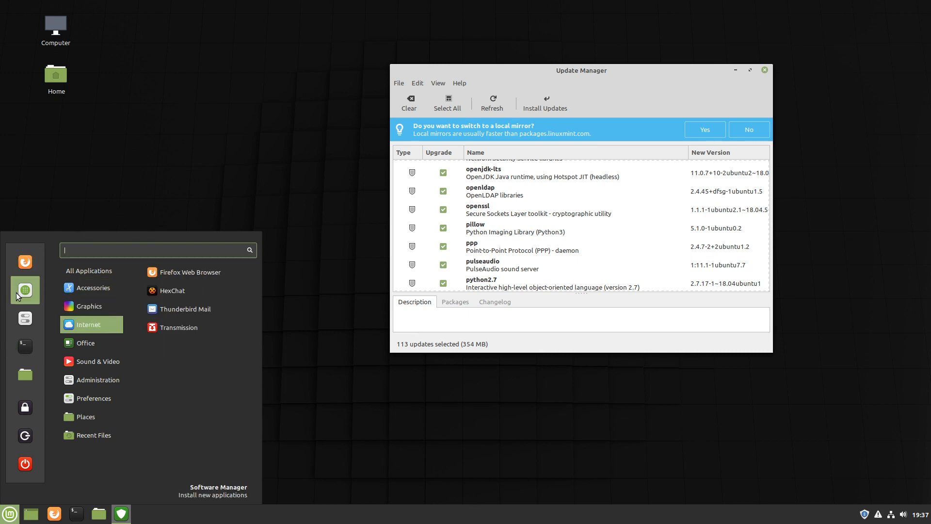
pyautogui.click(342, 202)
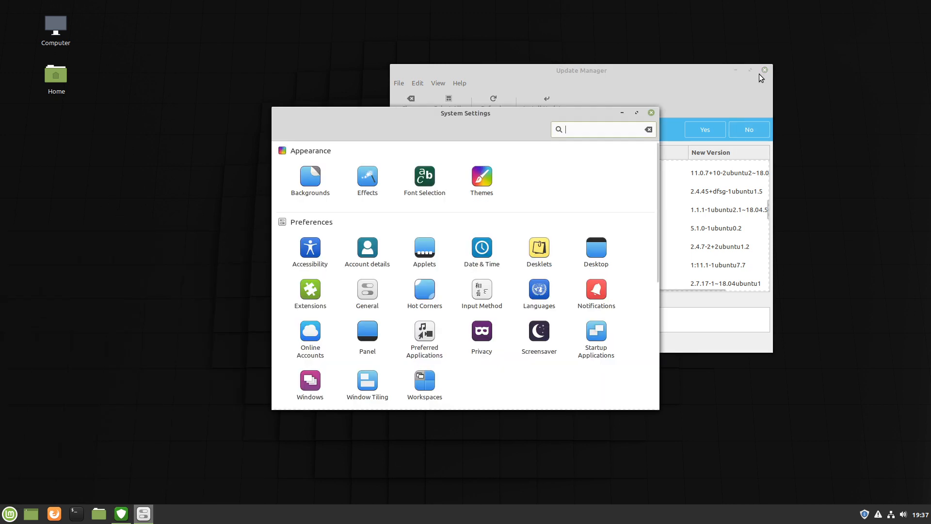
pyautogui.click(765, 70)
pyautogui.click(493, 183)
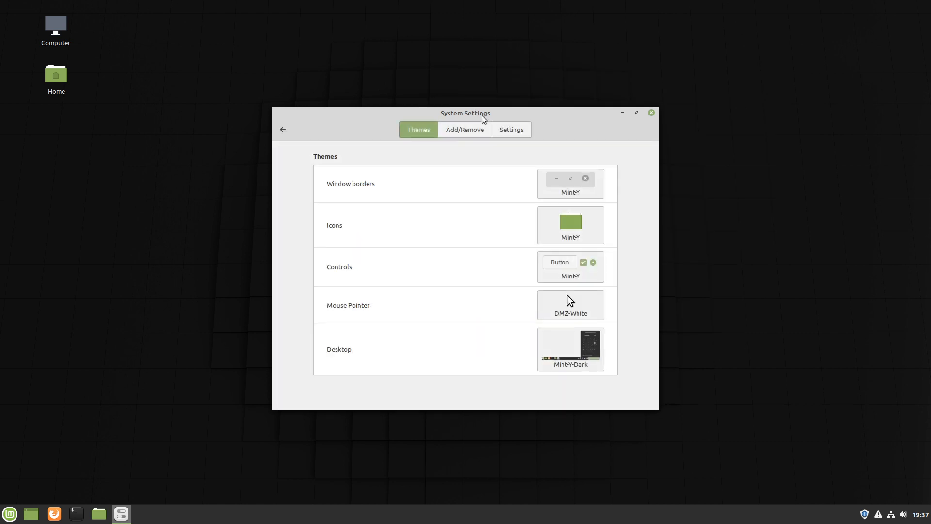
pyautogui.moveTo(513, 113); pyautogui.dragTo(398, 47)
# Examine the available window border, icon, control, mouse pointer and desktop themes, and close System Settings.
pyautogui.click(490, 124)
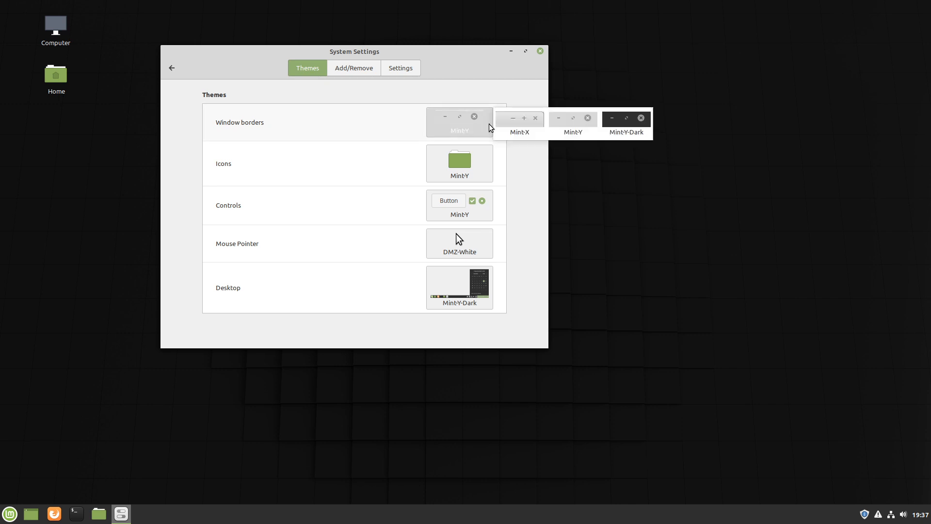
pyautogui.click(490, 172)
pyautogui.click(491, 172)
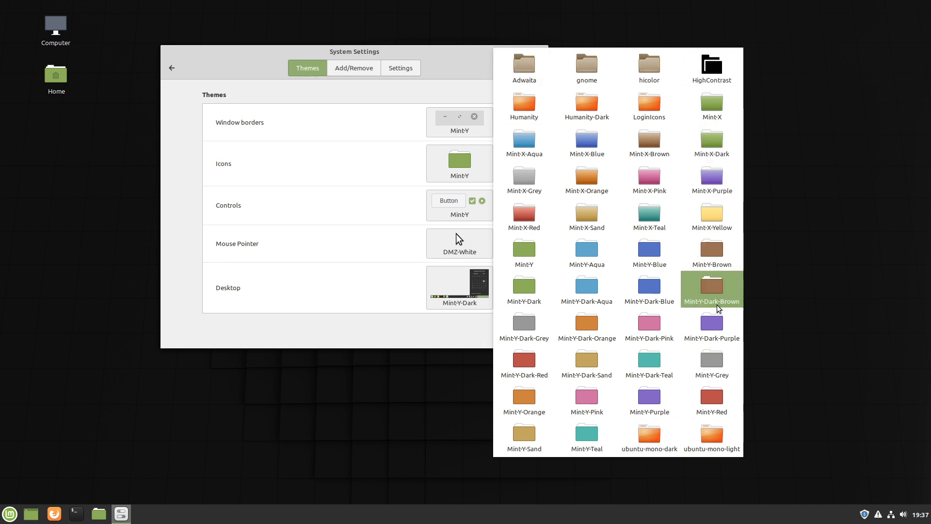
pyautogui.click(490, 167)
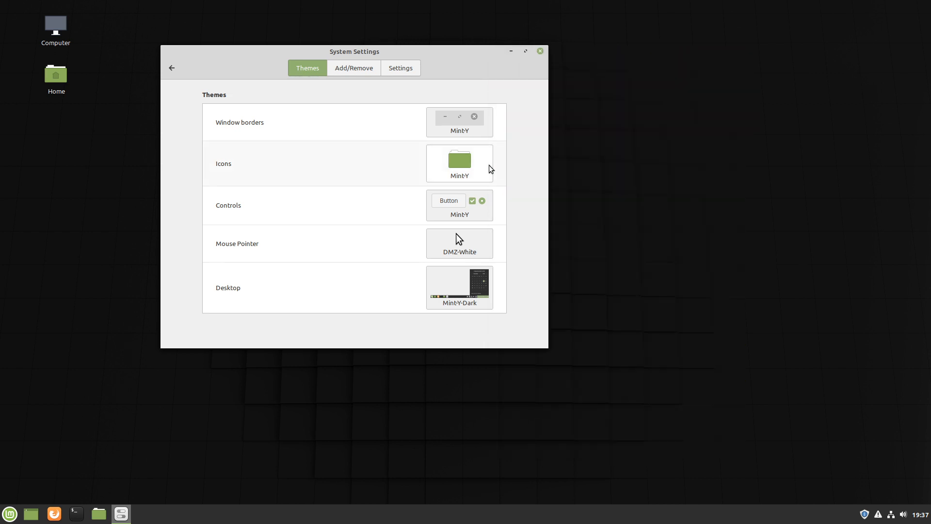
pyautogui.click(490, 216)
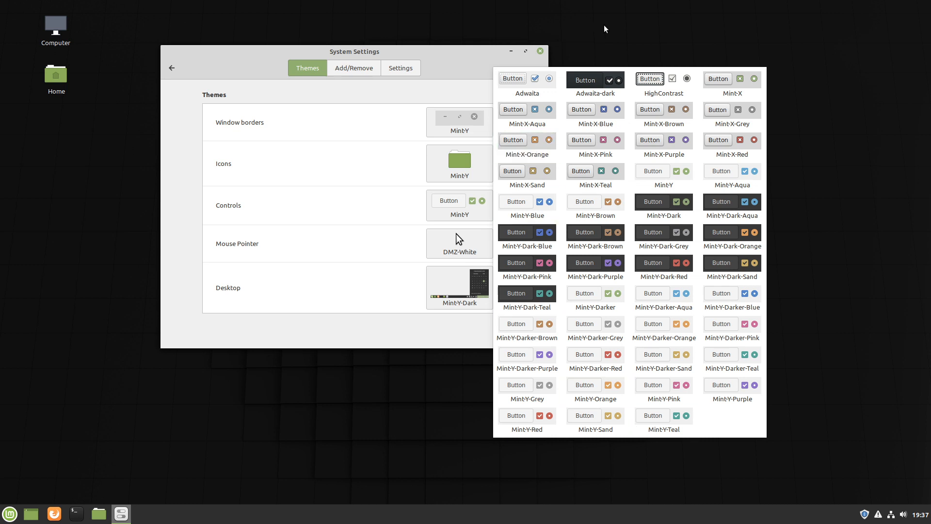
pyautogui.click(479, 241)
pyautogui.click(479, 241)
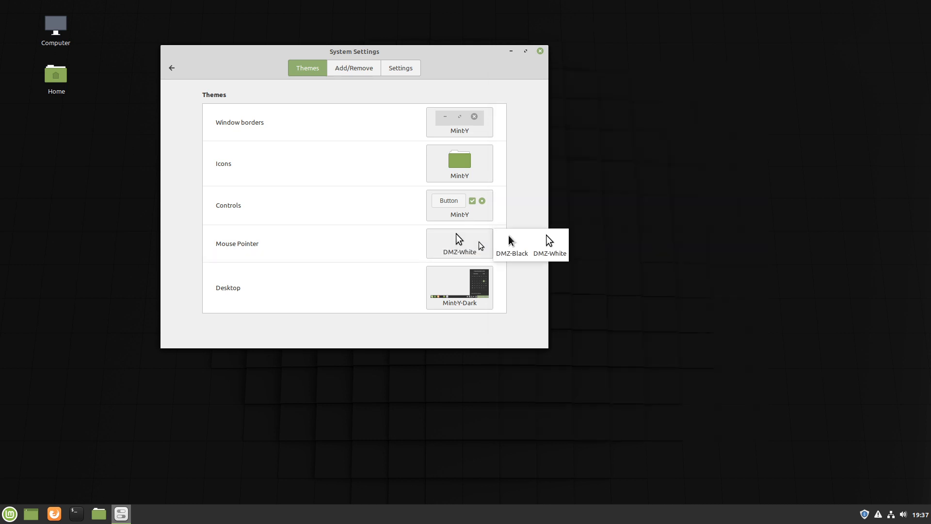
pyautogui.click(484, 301)
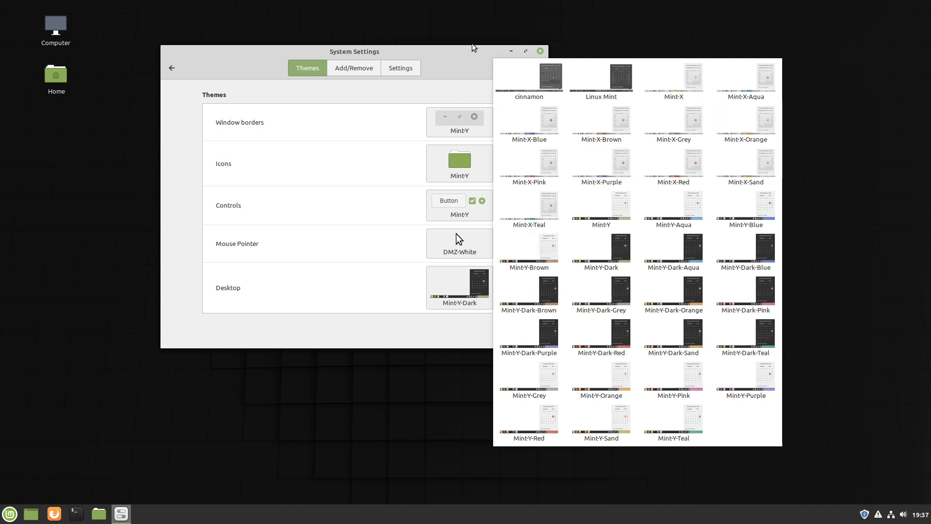
pyautogui.click(463, 56)
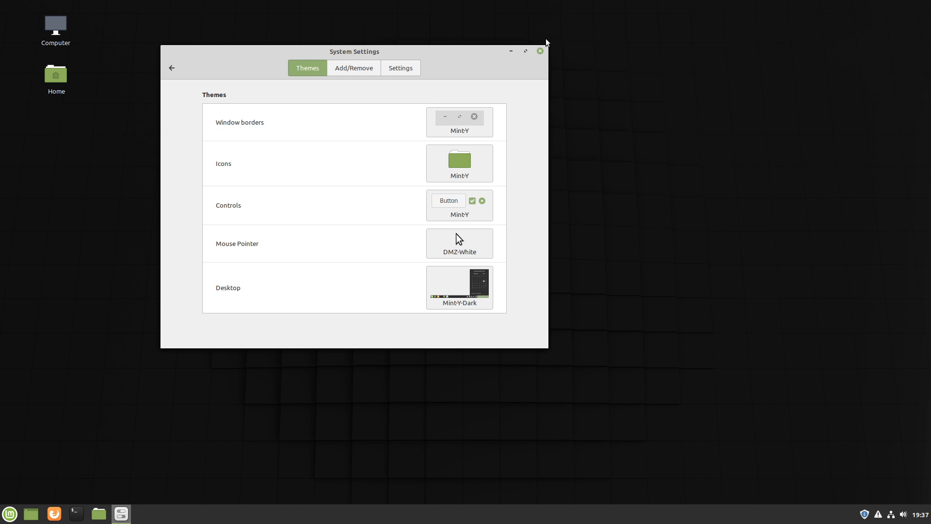
pyautogui.click(540, 51)
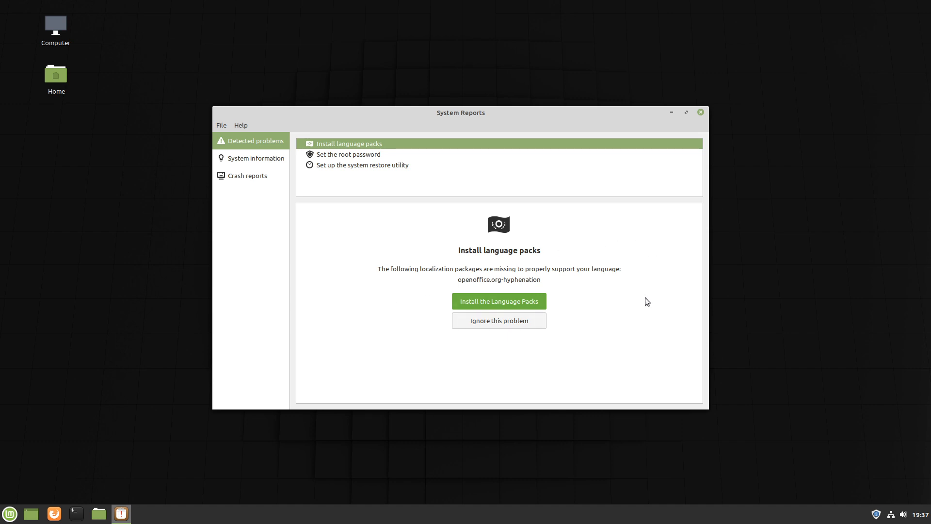
# Permanently ignore the missing language packs problem in System Reports and view the details of the root password problem.
pyautogui.click(510, 328)
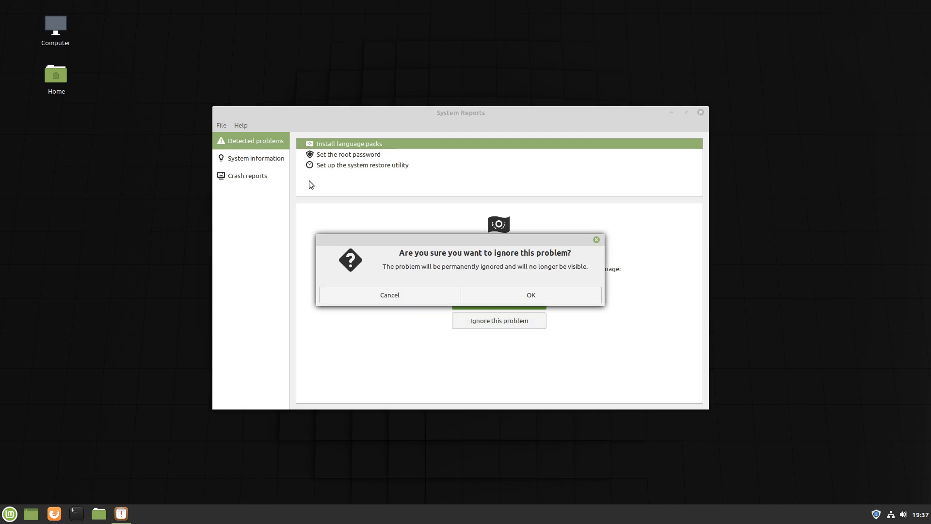
pyautogui.click(523, 295)
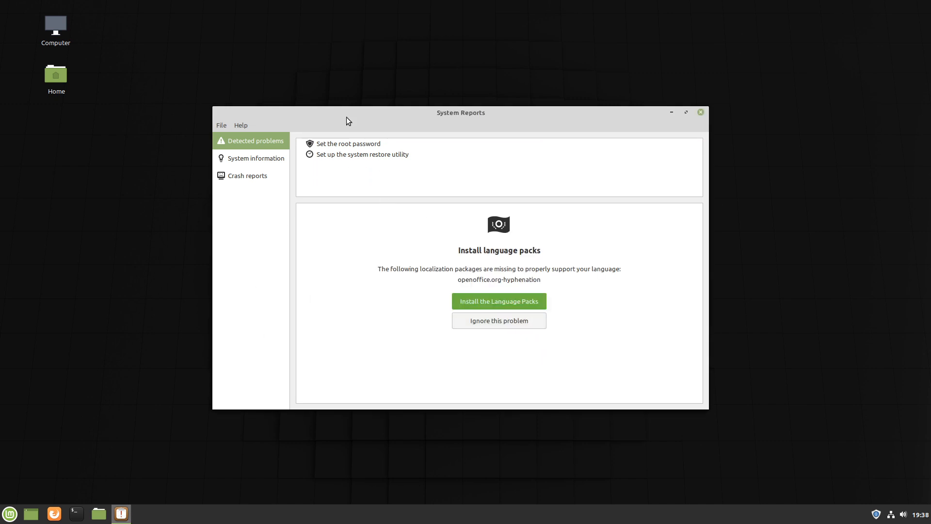
pyautogui.click(347, 146)
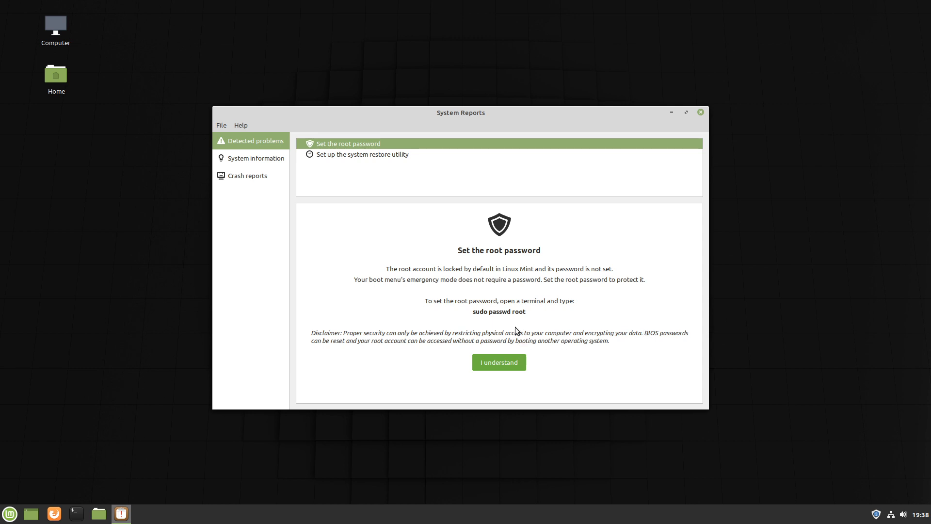
# Permanently ignore the system restore utility problem and close System Reports.
pyautogui.click(342, 155)
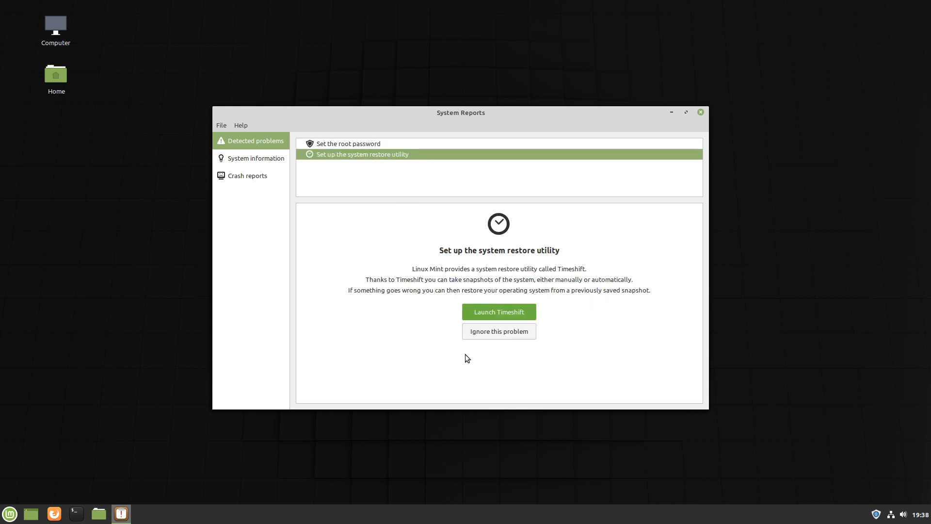
pyautogui.click(477, 330)
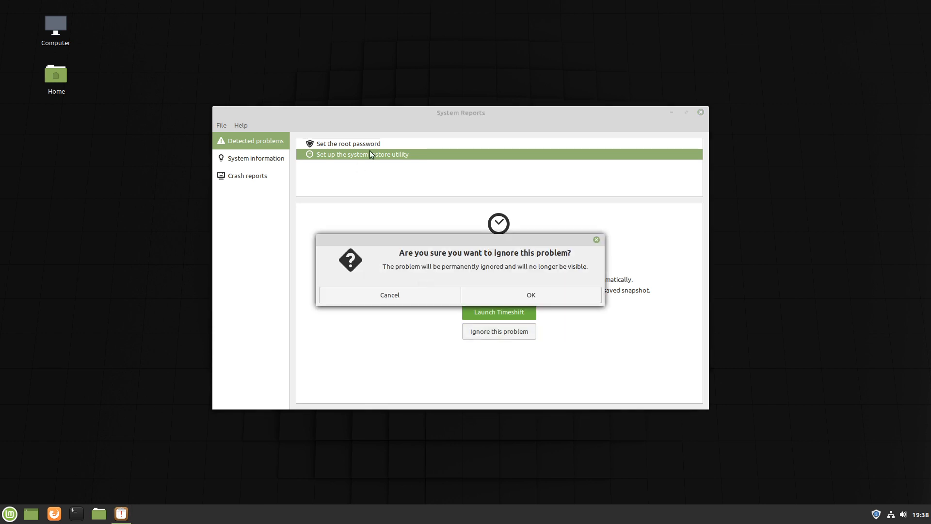
pyautogui.click(533, 295)
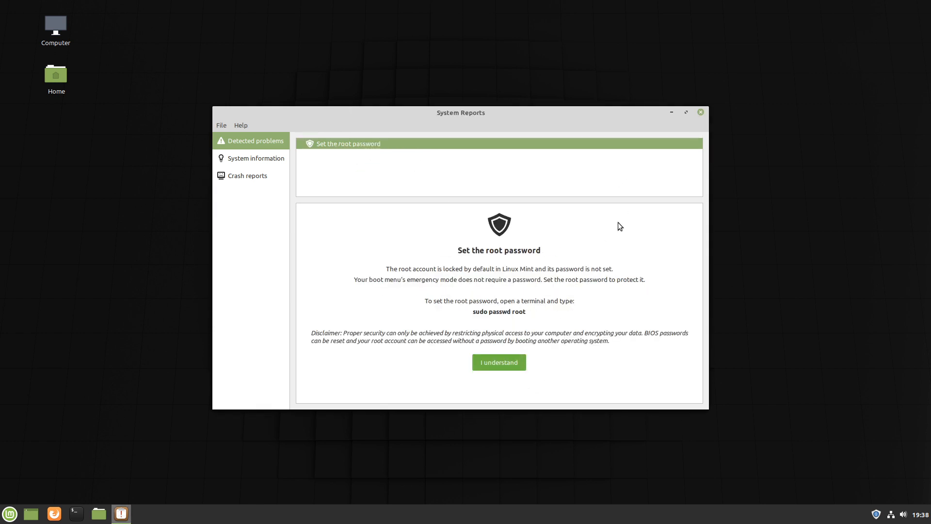
pyautogui.click(701, 113)
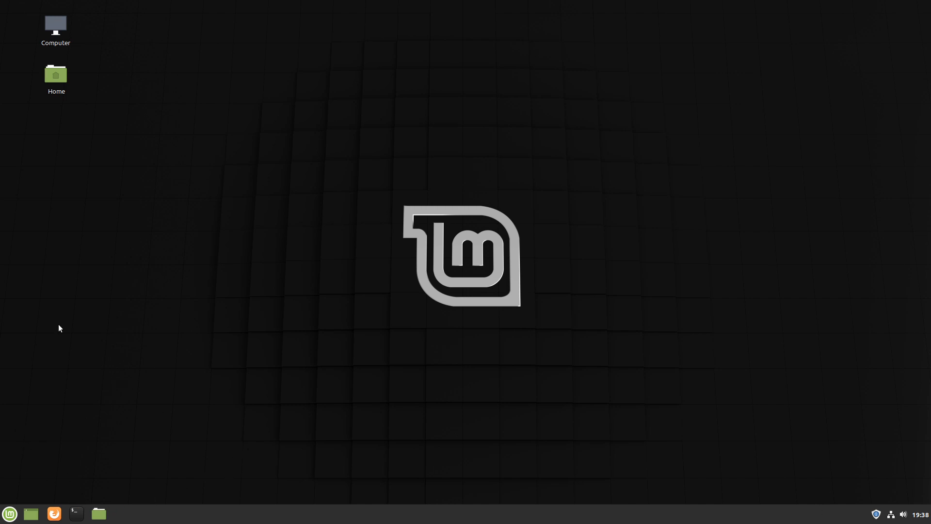
# Look through the preinstalled applications in the Accessories, Graphics, Internet, Office, Sound & Video and Administration categories.
pyautogui.click(9, 514)
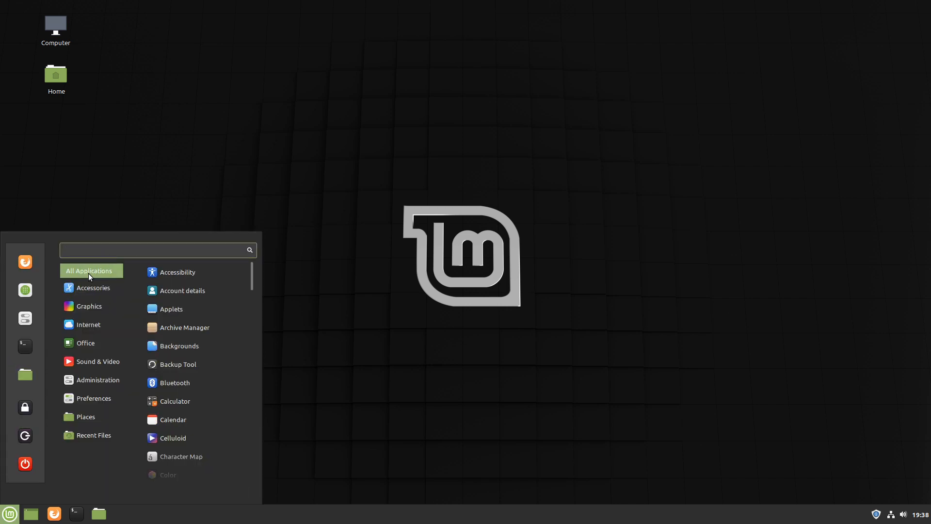
pyautogui.moveTo(86, 282)
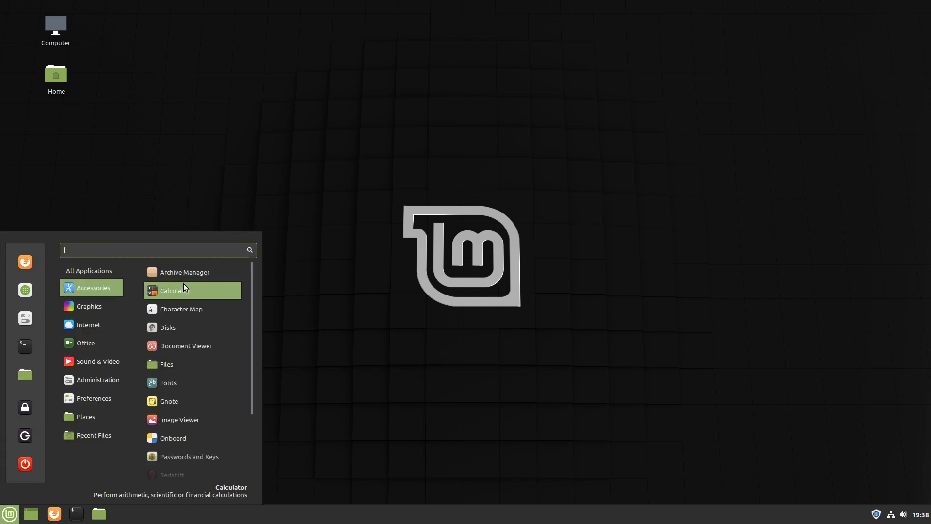
pyautogui.scroll(-3, 180, 320)
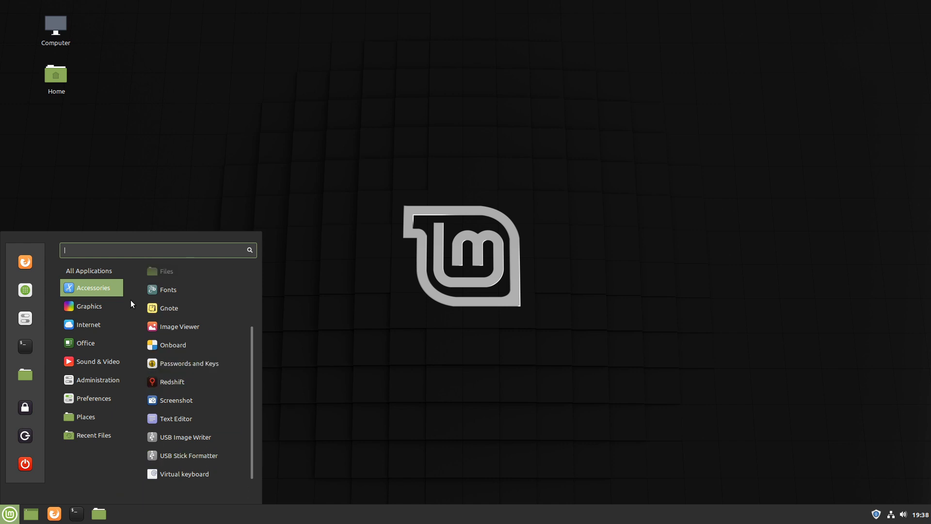
pyautogui.moveTo(104, 301)
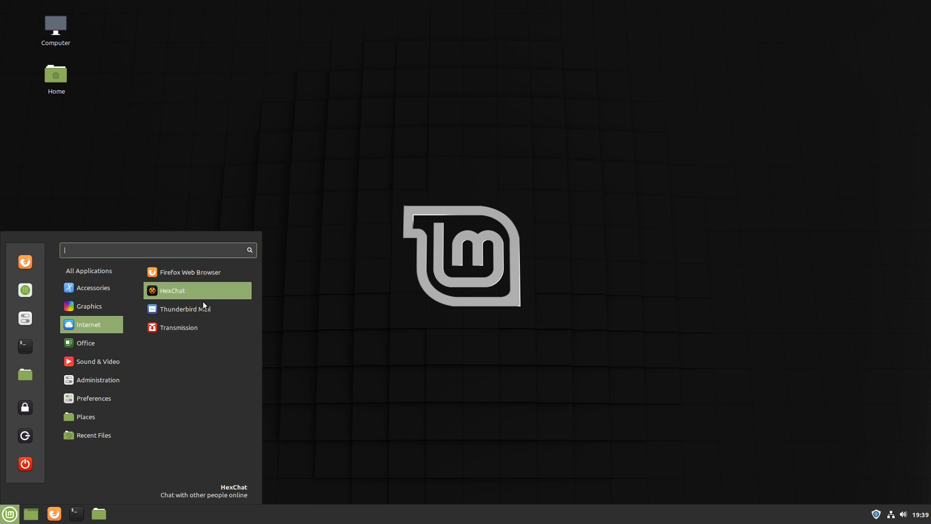
pyautogui.moveTo(90, 338)
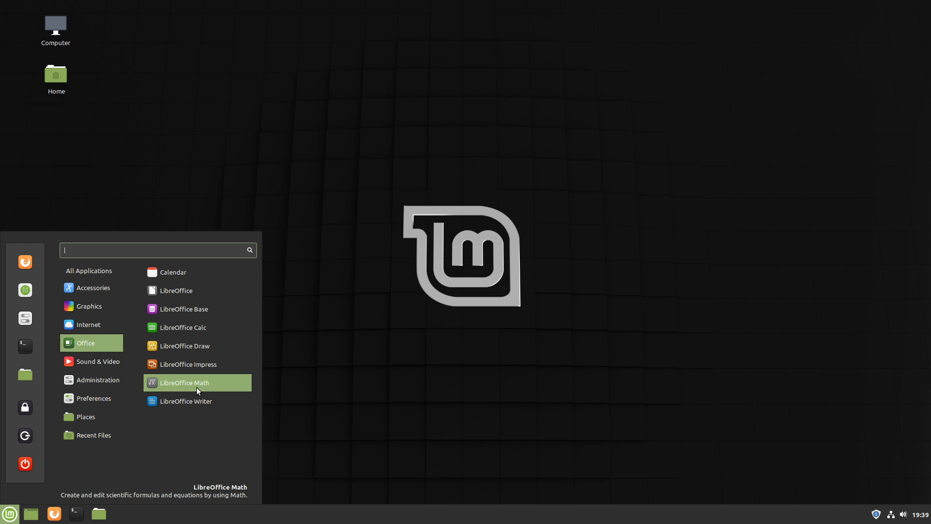
pyautogui.moveTo(92, 361)
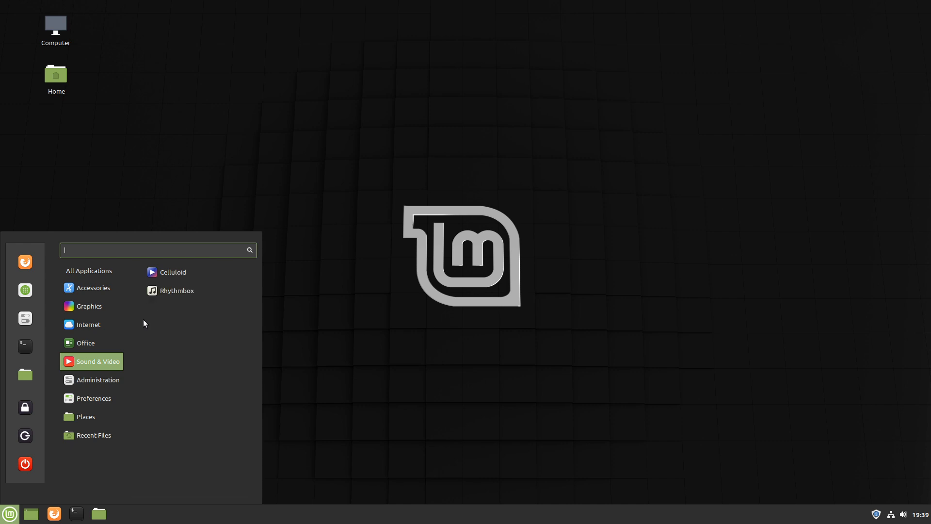
pyautogui.moveTo(104, 377)
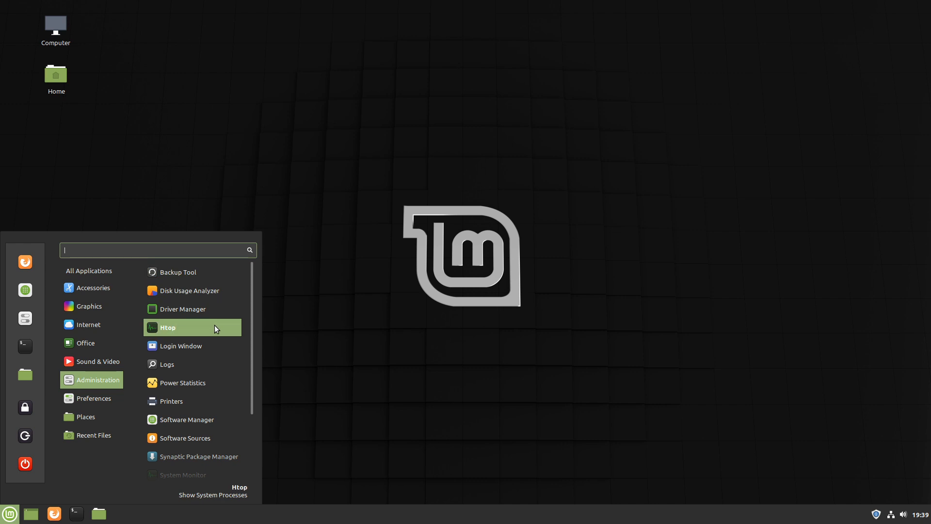
pyautogui.scroll(-3, 219, 340)
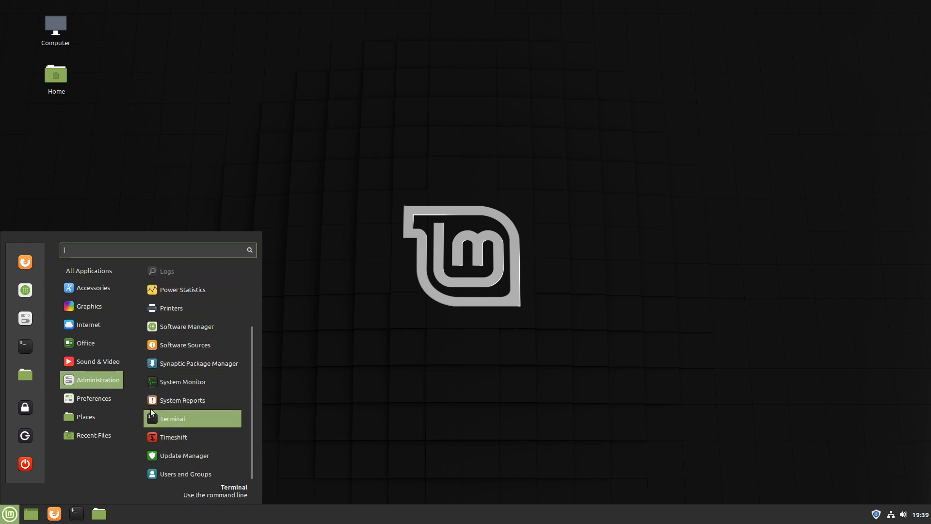
# Open System Settings and look through its Appearance, Preferences, Hardware and Administration sections.
pyautogui.click(25, 318)
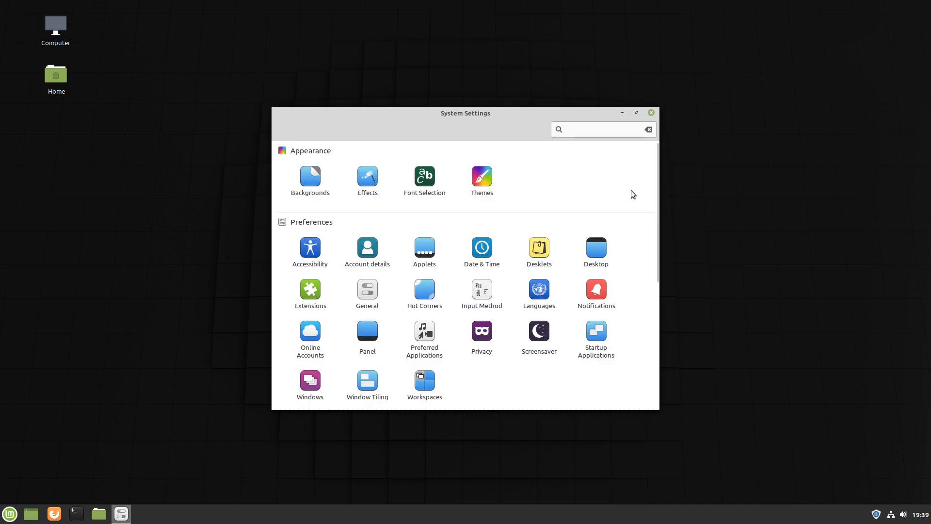
pyautogui.scroll(-4, 563, 285)
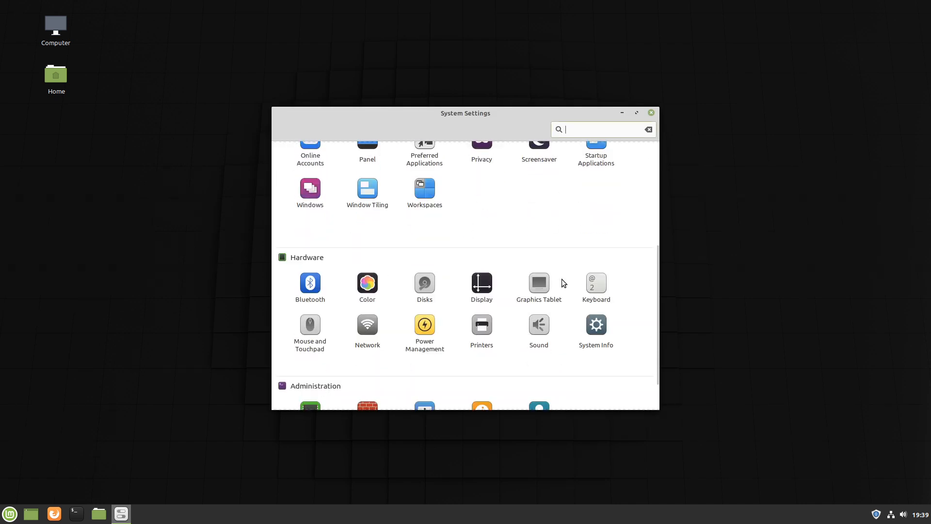
pyautogui.scroll(-1, 558, 335)
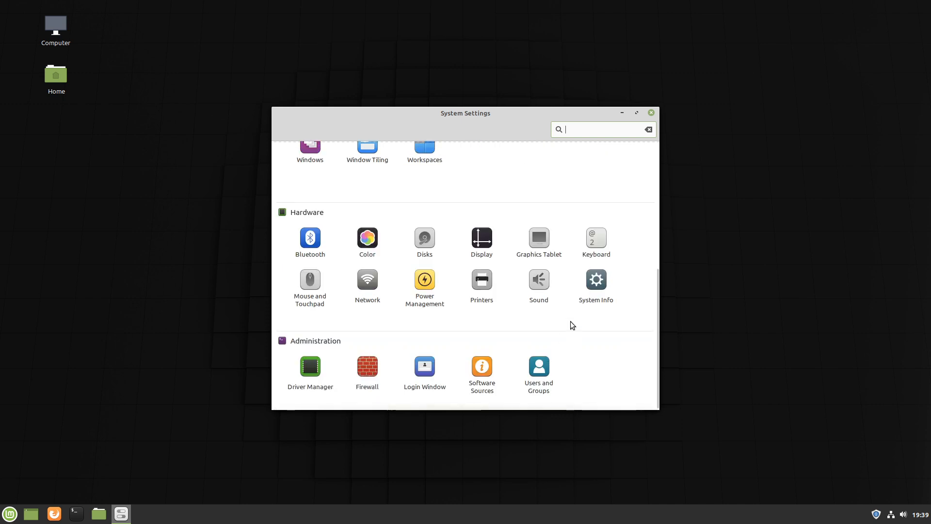